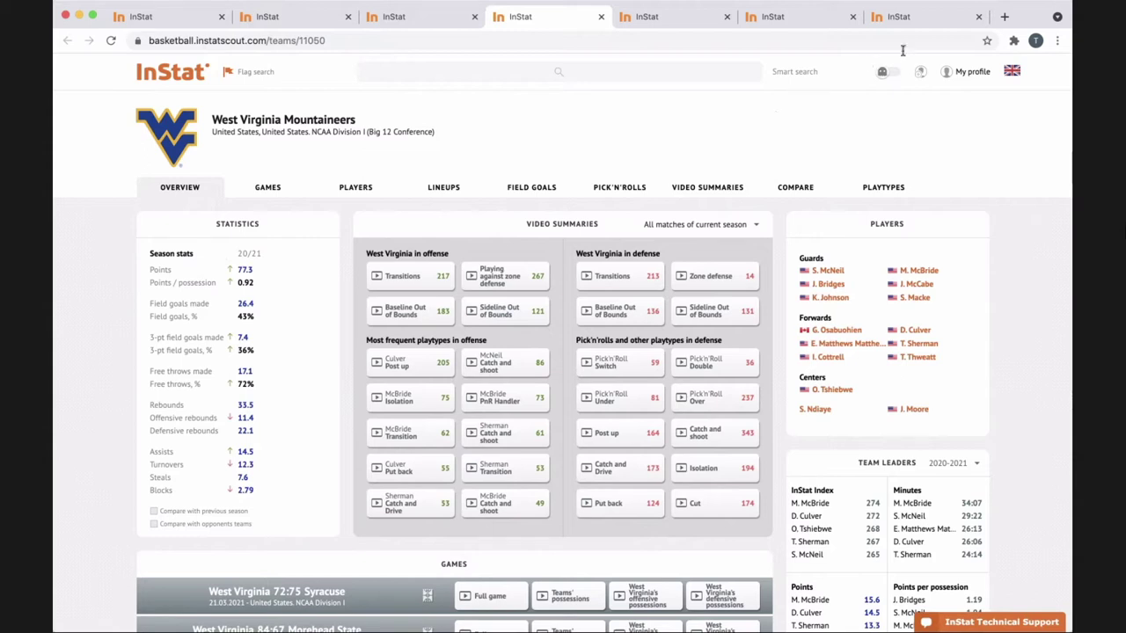
Step: Bring up Derek Culver's field goals page and examine his shooting percentages by zone on the court chart
click(695, 18)
click(793, 24)
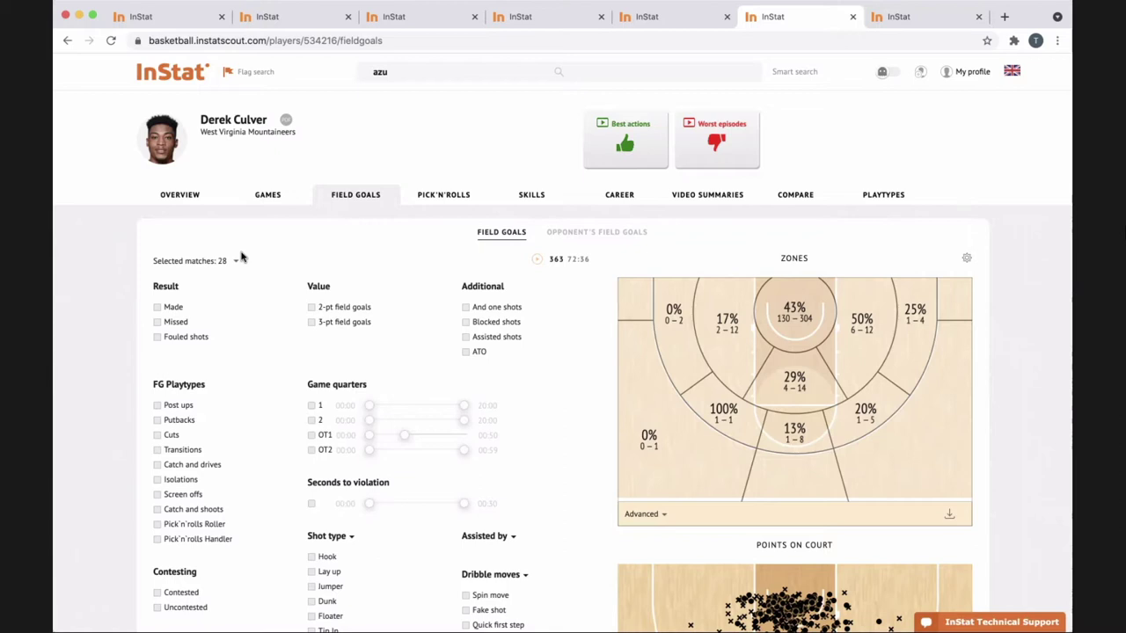
click(771, 381)
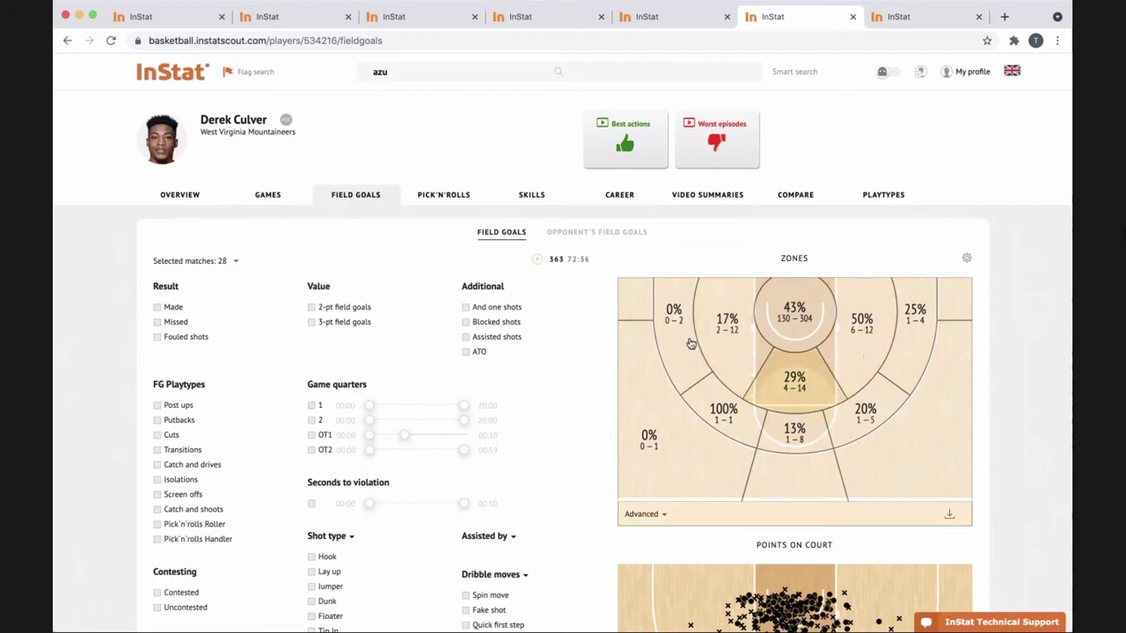
click(767, 375)
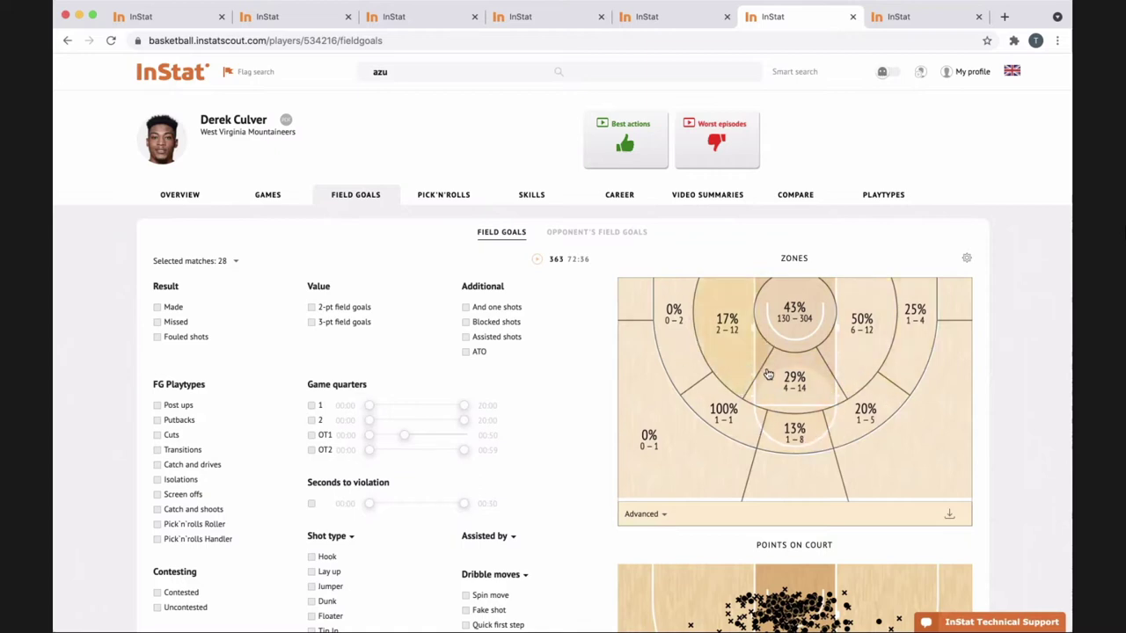
click(845, 368)
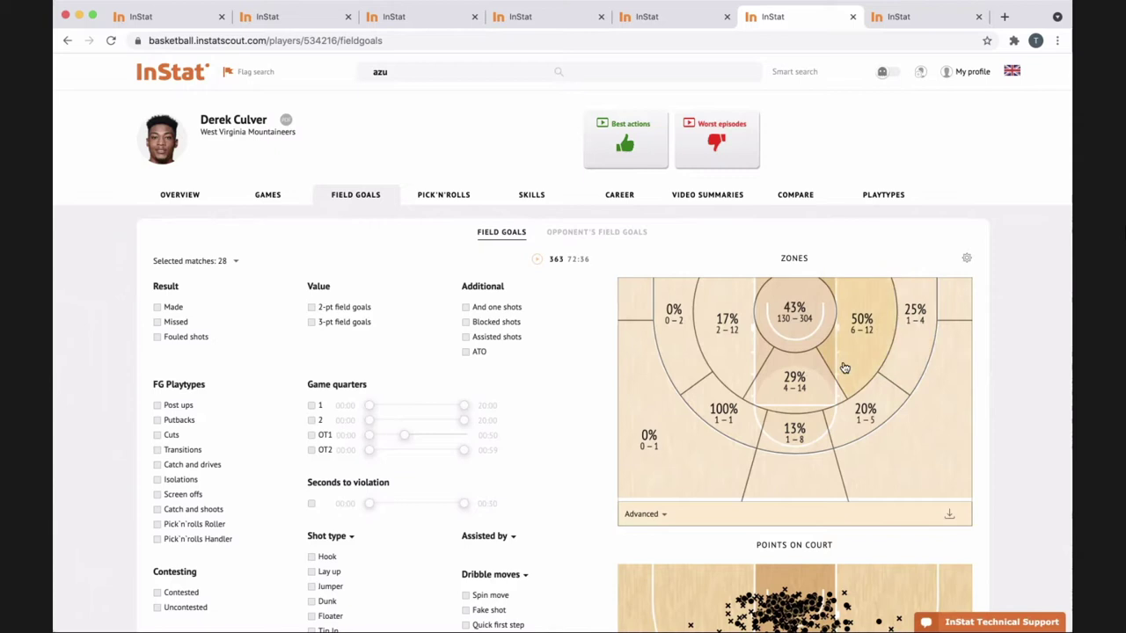
click(763, 336)
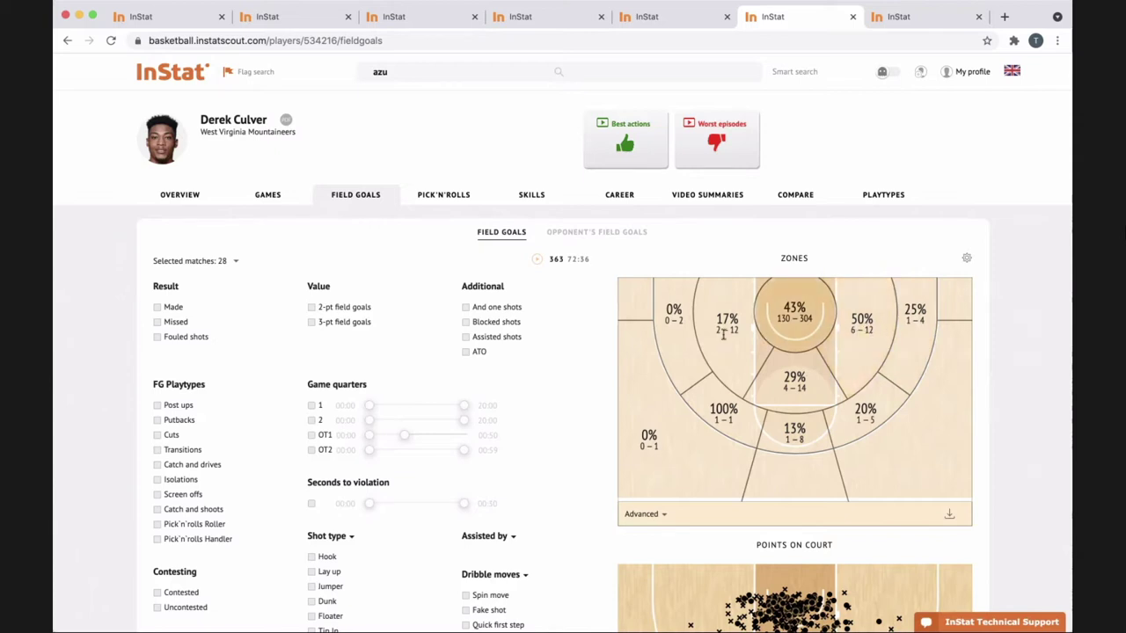
Step: Play the video clips for the 17% zone of the court chart and open them in the external view
click(723, 332)
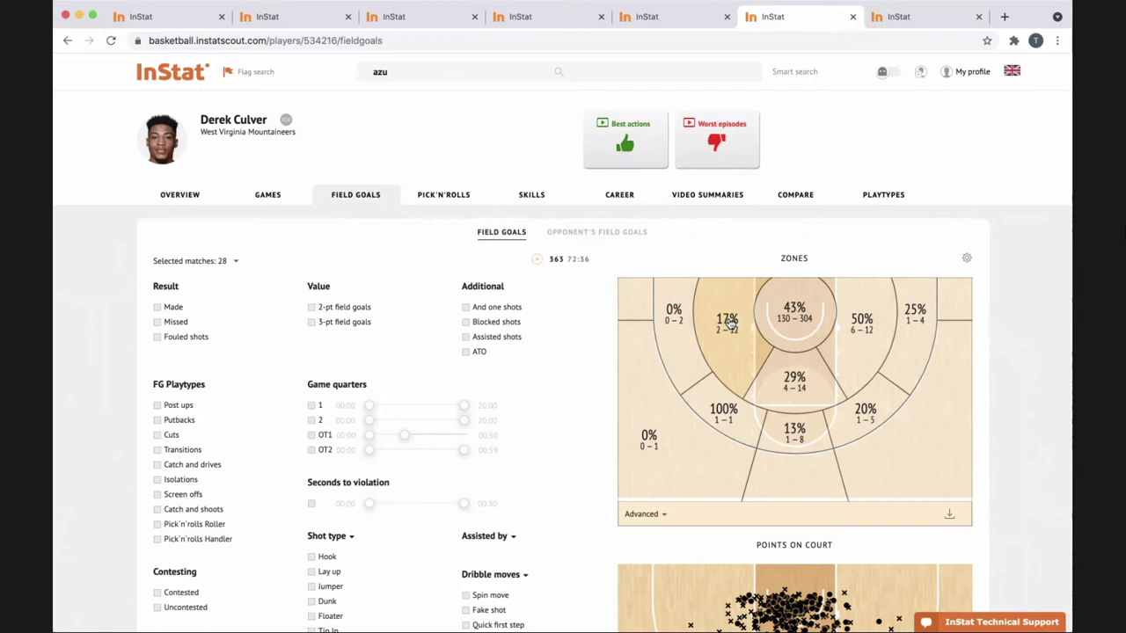
click(730, 324)
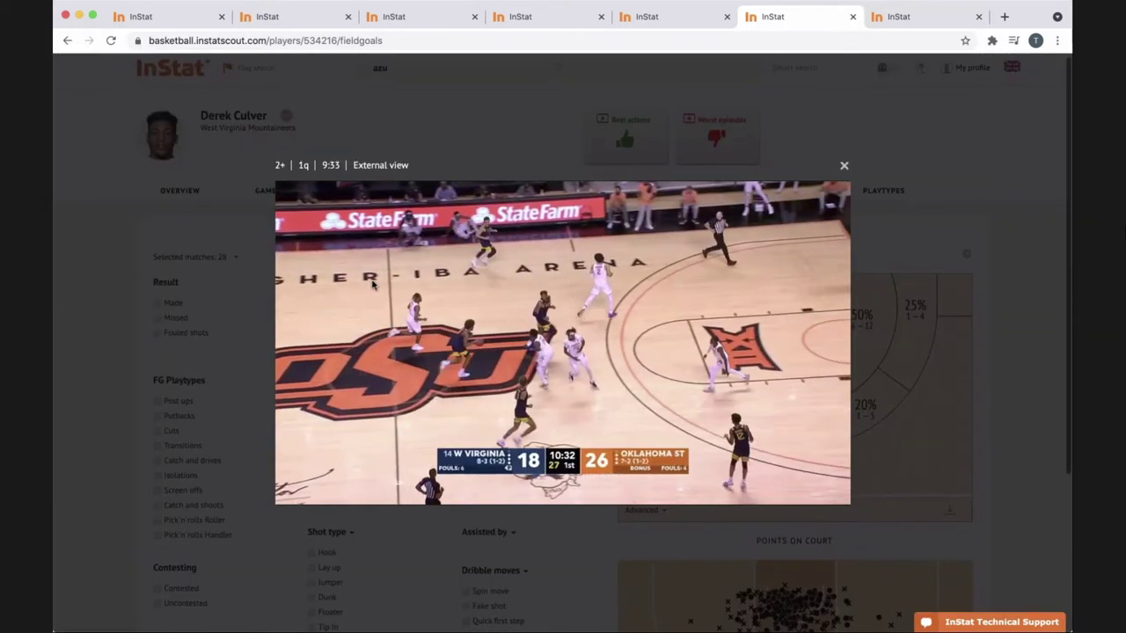
click(392, 167)
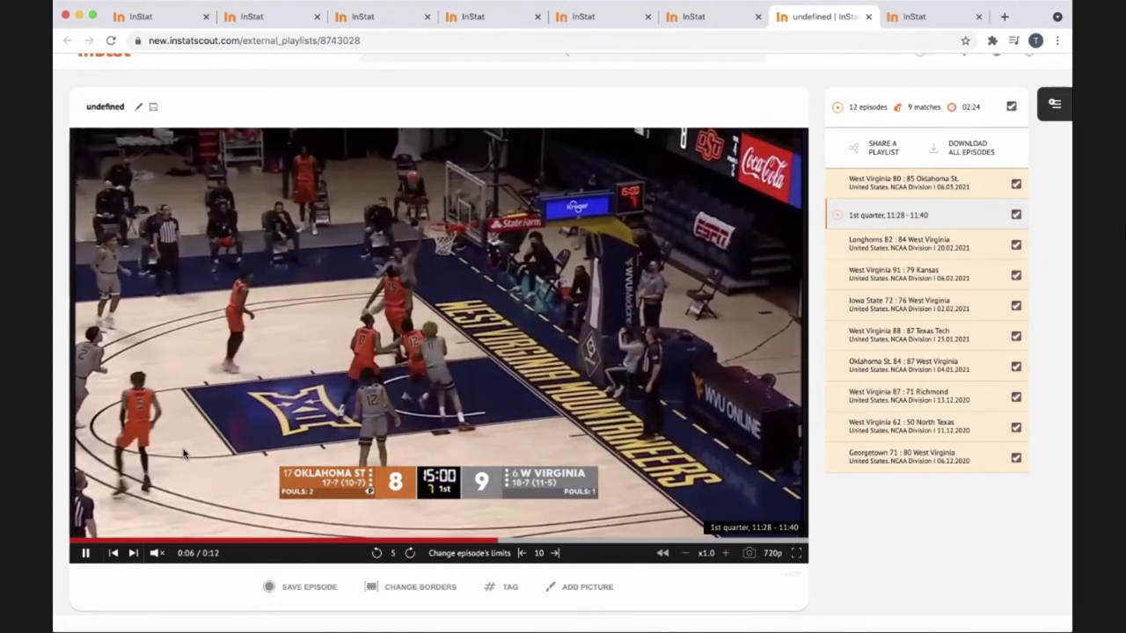
Step: Replay the 1st quarter 11:28 - 11:40 episode around the shot, and close the playlist and the clip player
click(87, 553)
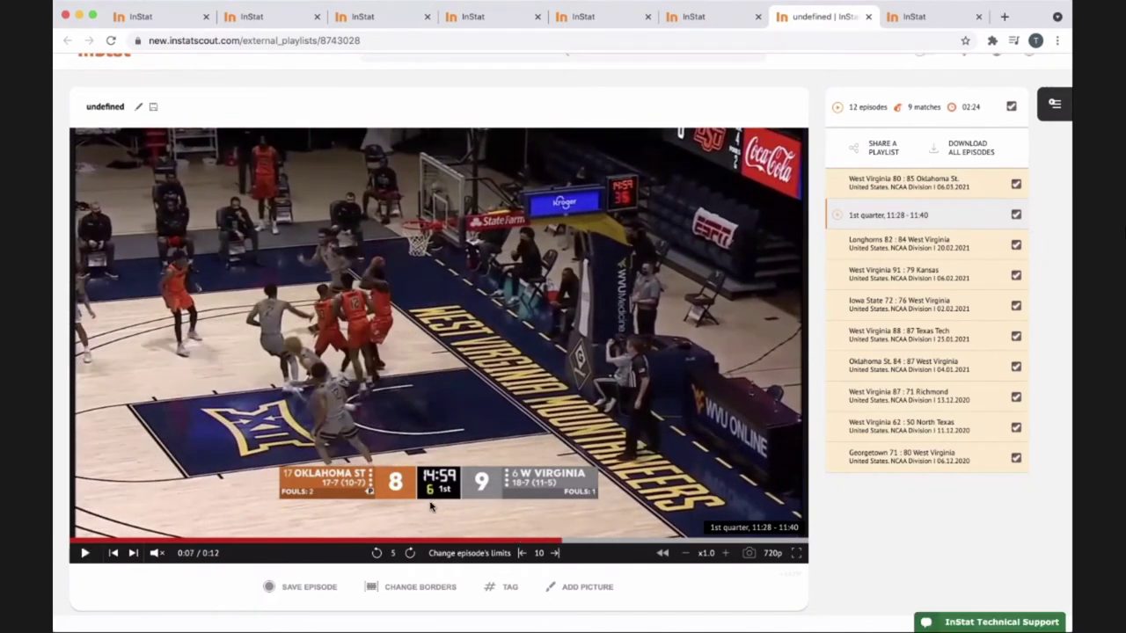
click(299, 545)
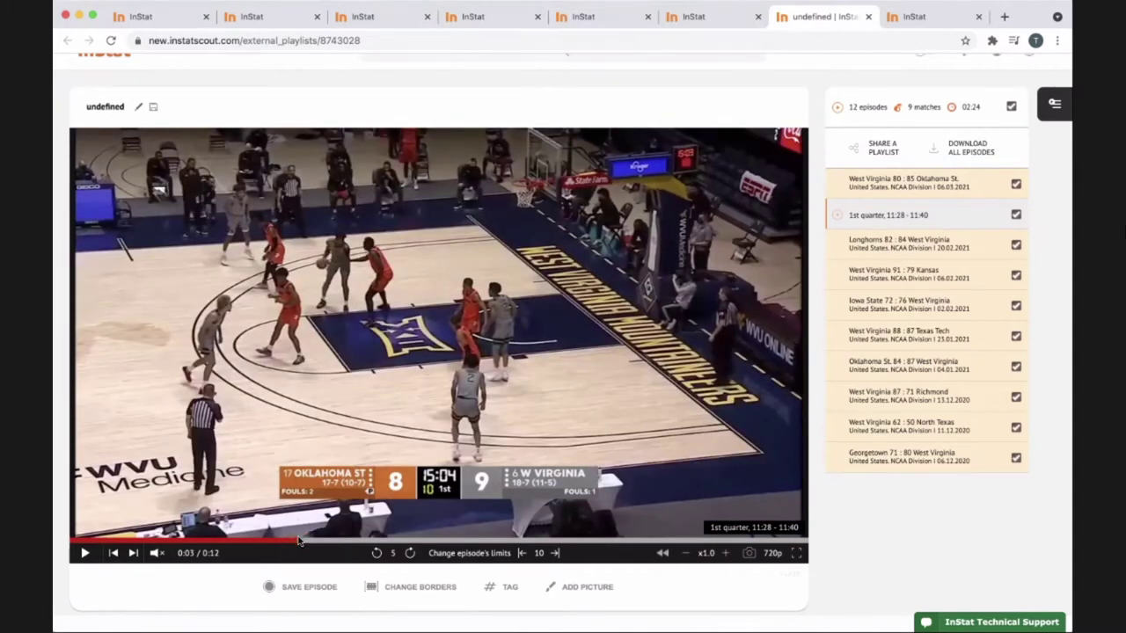
click(91, 556)
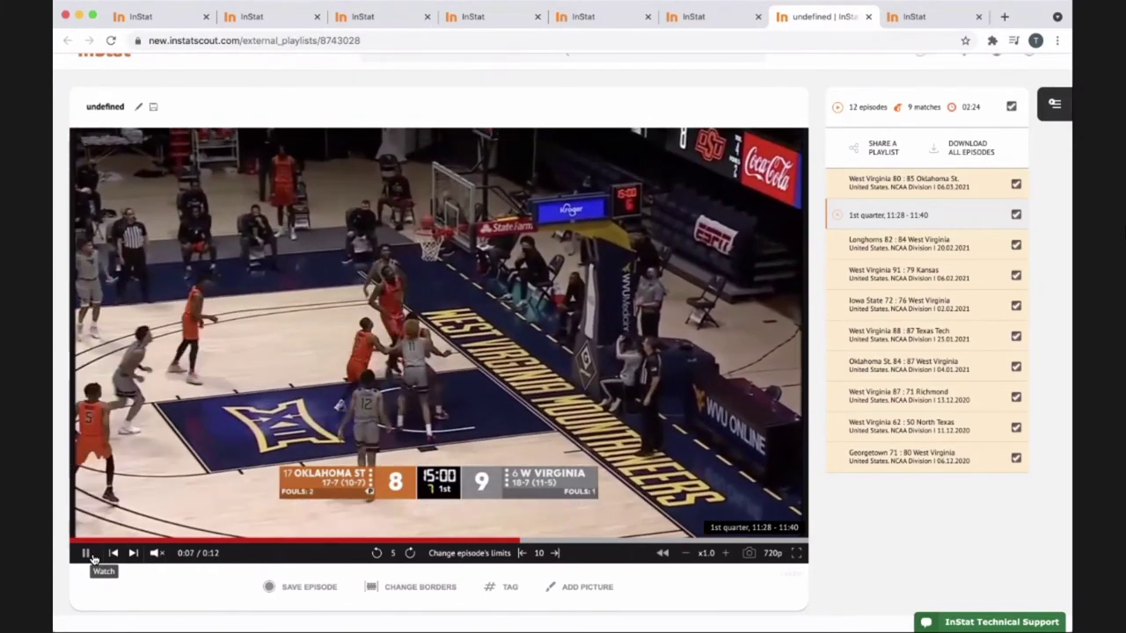
click(91, 556)
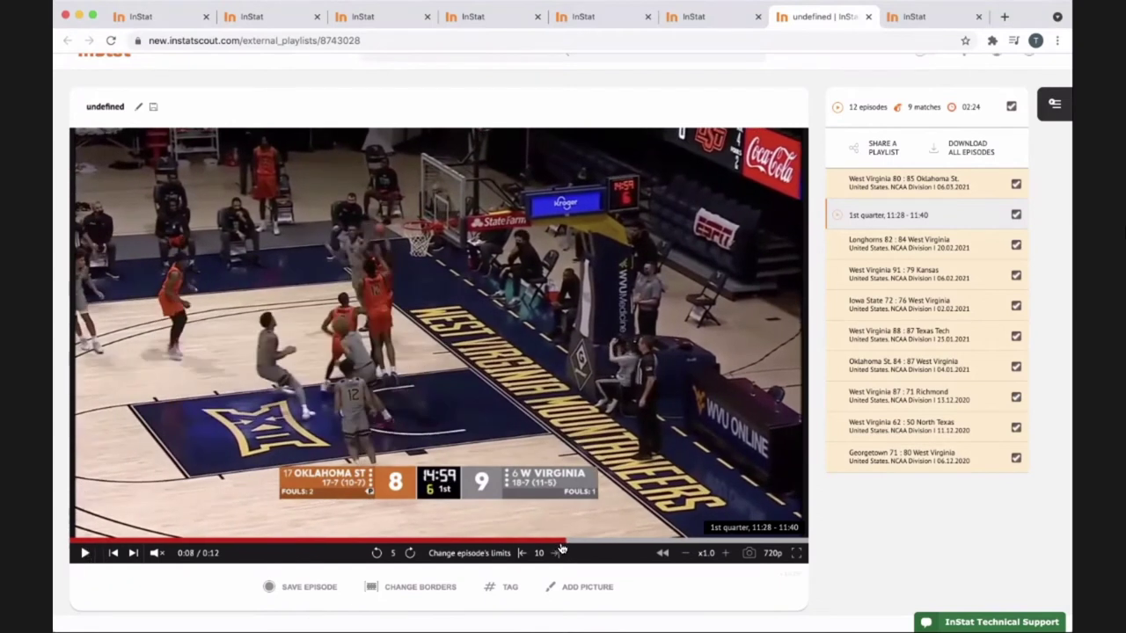
click(452, 544)
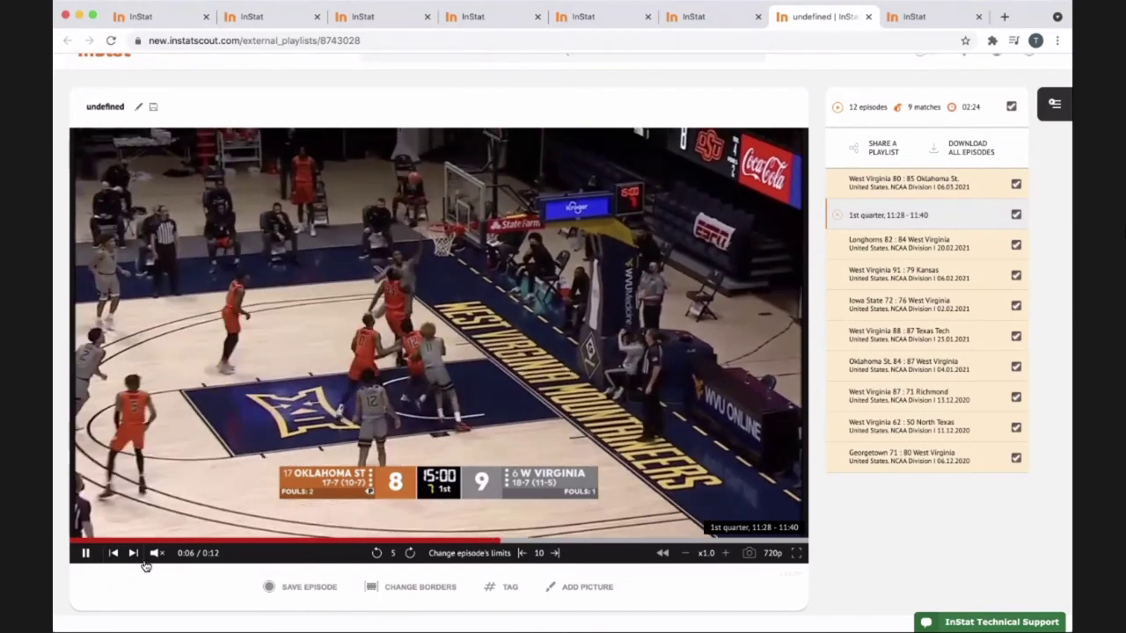
click(88, 554)
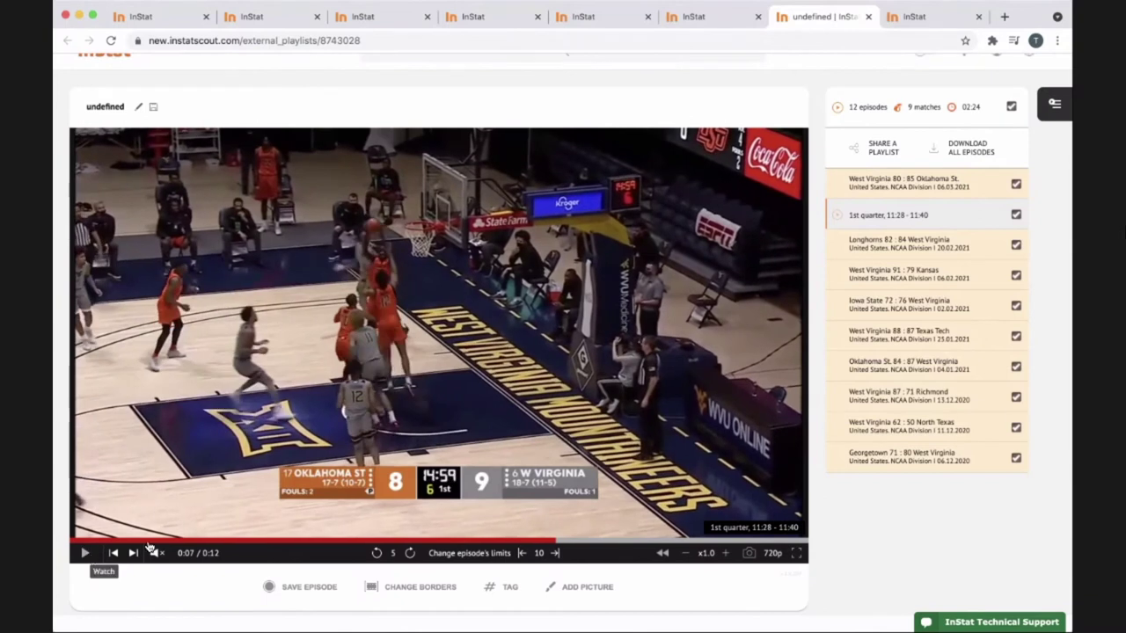
click(349, 543)
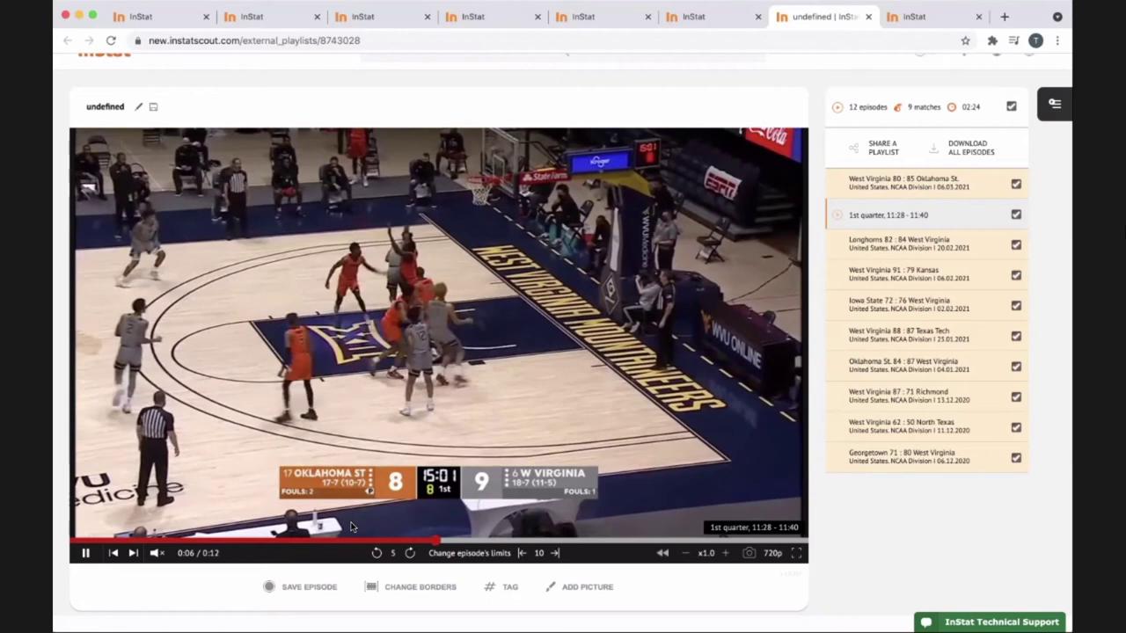
click(351, 526)
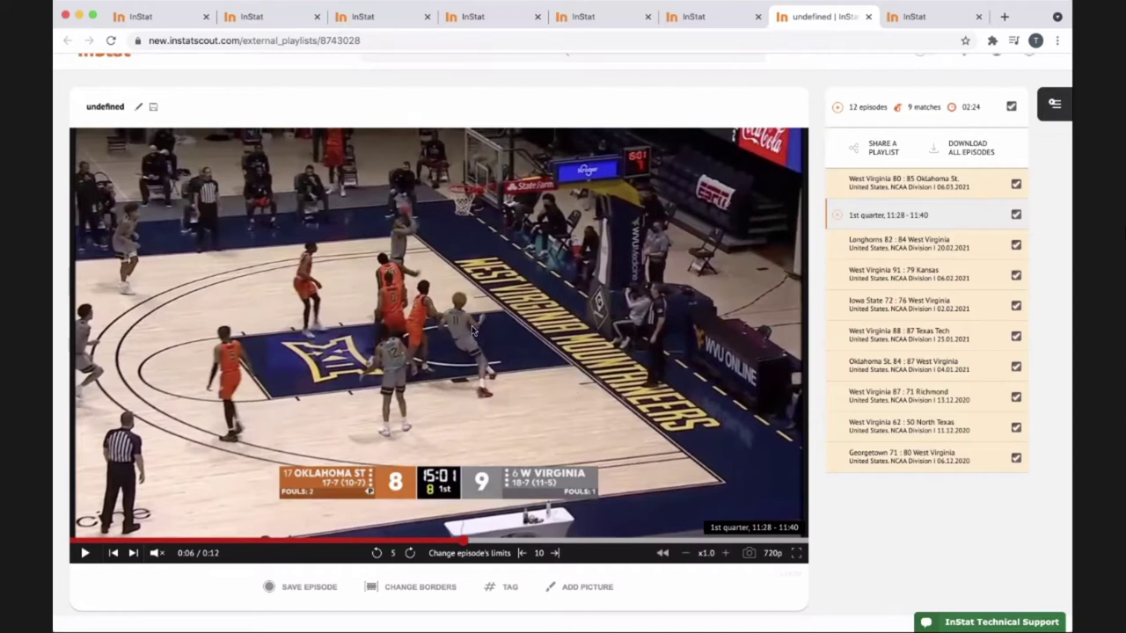
click(868, 17)
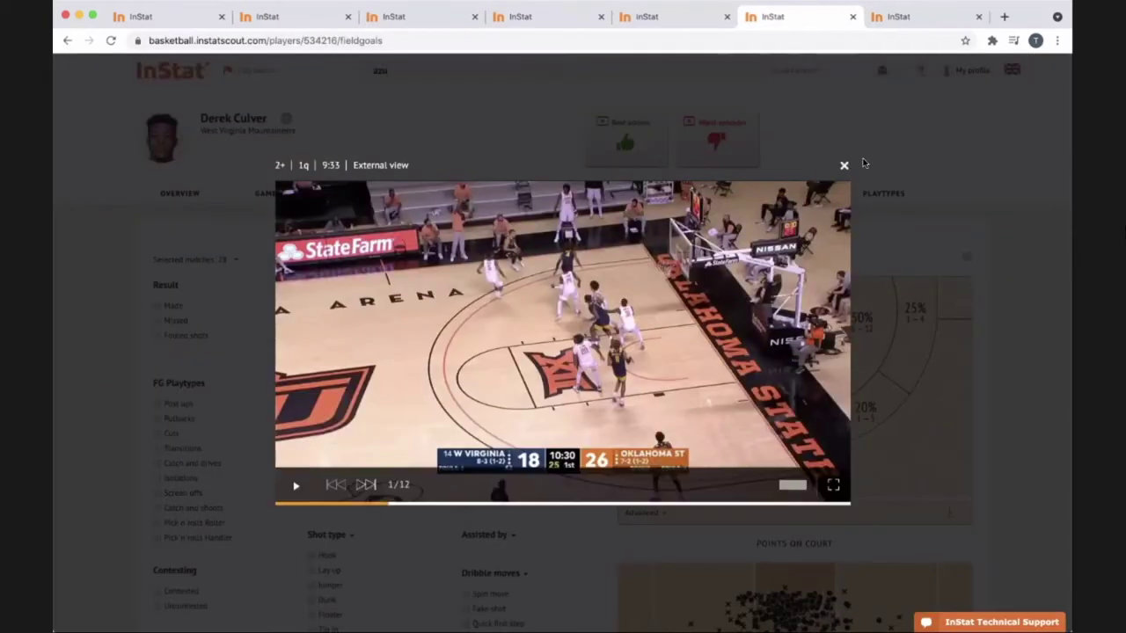
click(863, 163)
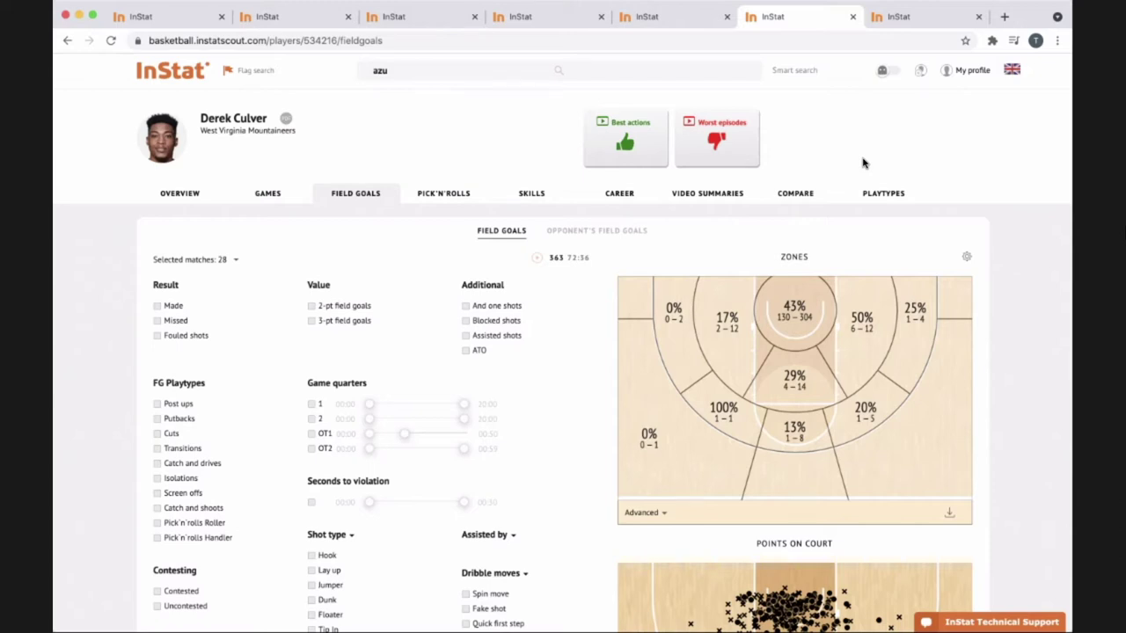
Step: Return to the West Virginia Mountaineers team profile and open its field goals page
click(659, 17)
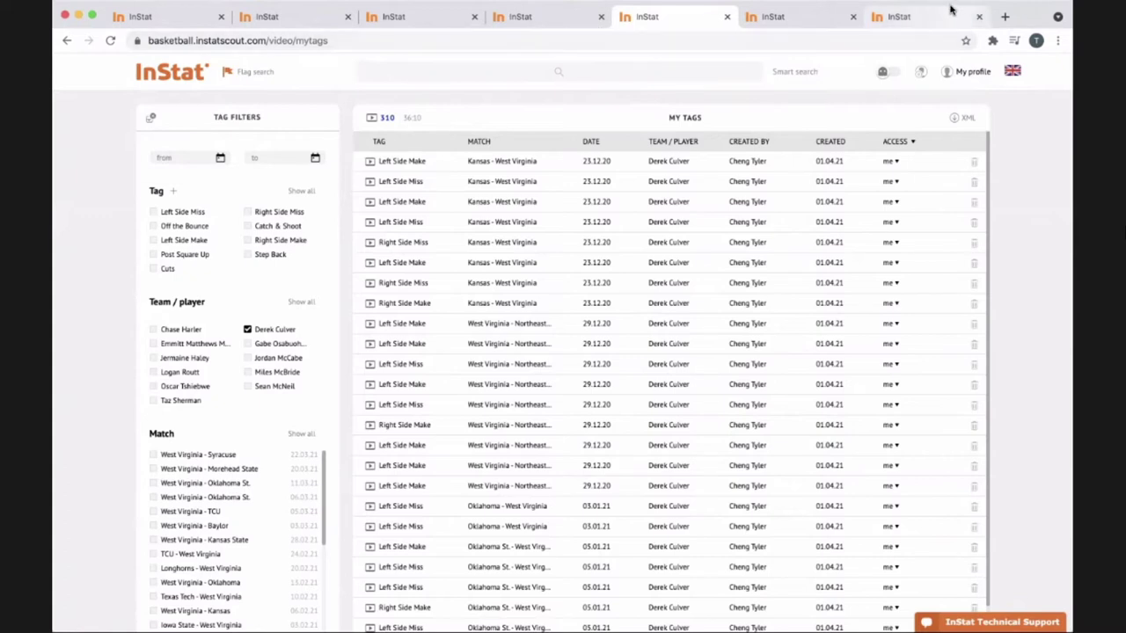
click(560, 19)
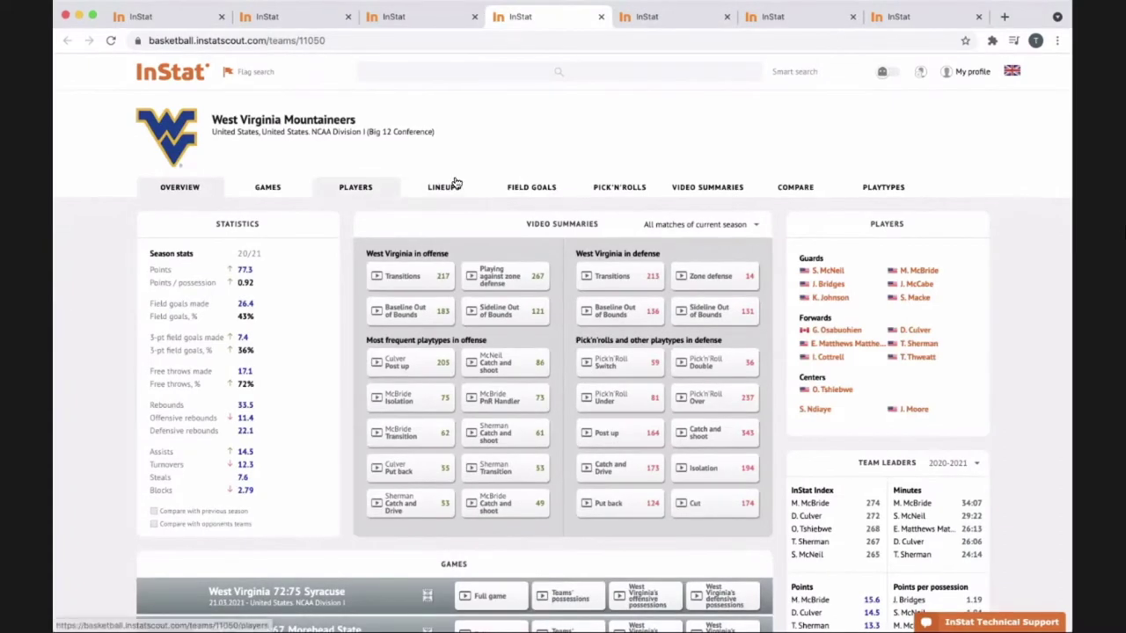
click(536, 187)
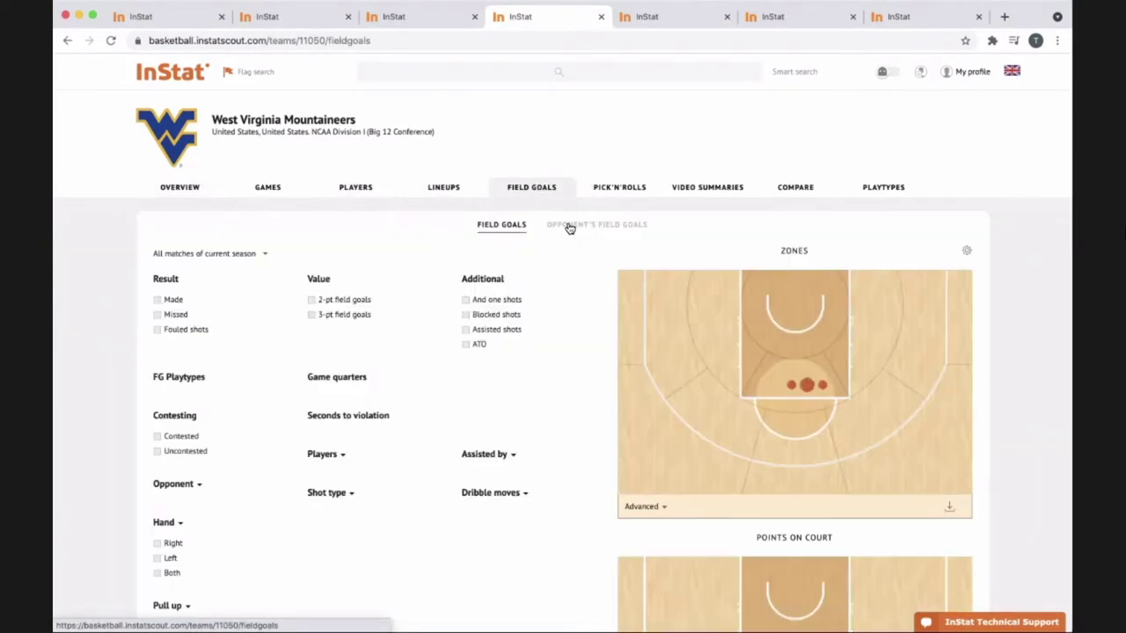
scroll(570, 229, down, 2)
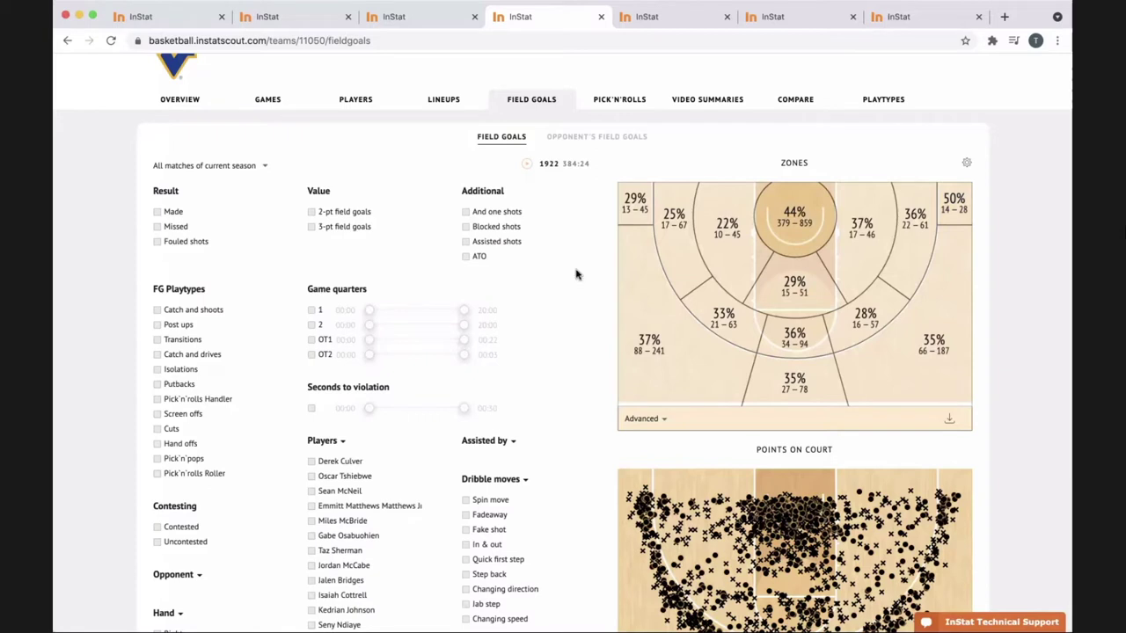
Step: Filter the team's shots to Derek Culver, Gabe Osabuohien, Isaiah Cottrell and Seny Ndiaye
scroll(552, 275, down, 1)
scroll(553, 276, down, 3)
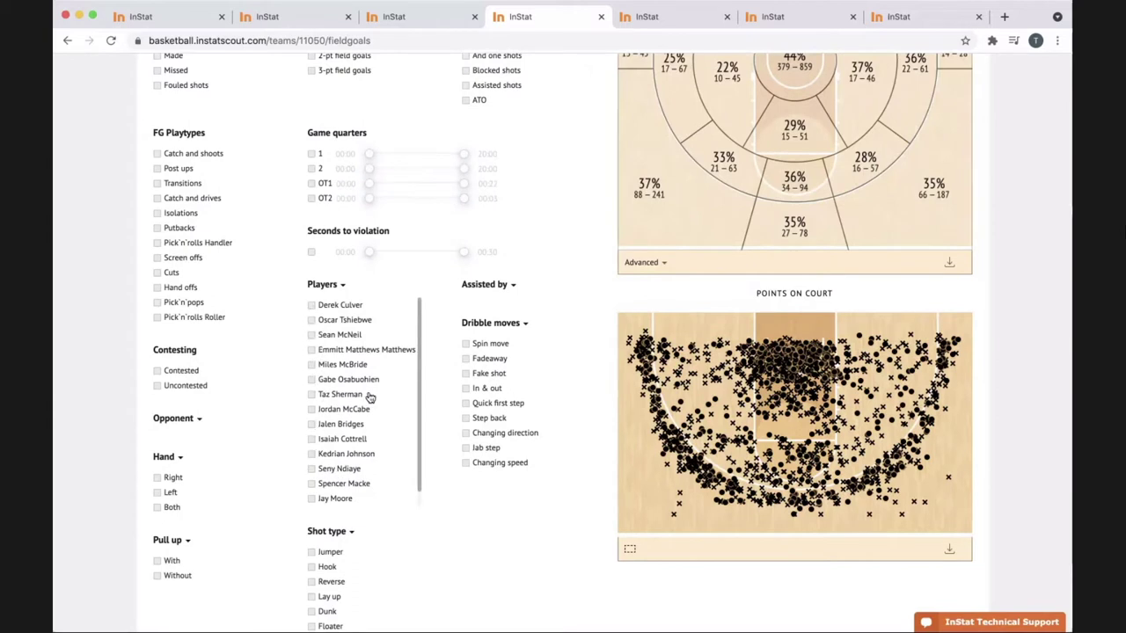
click(311, 308)
click(311, 379)
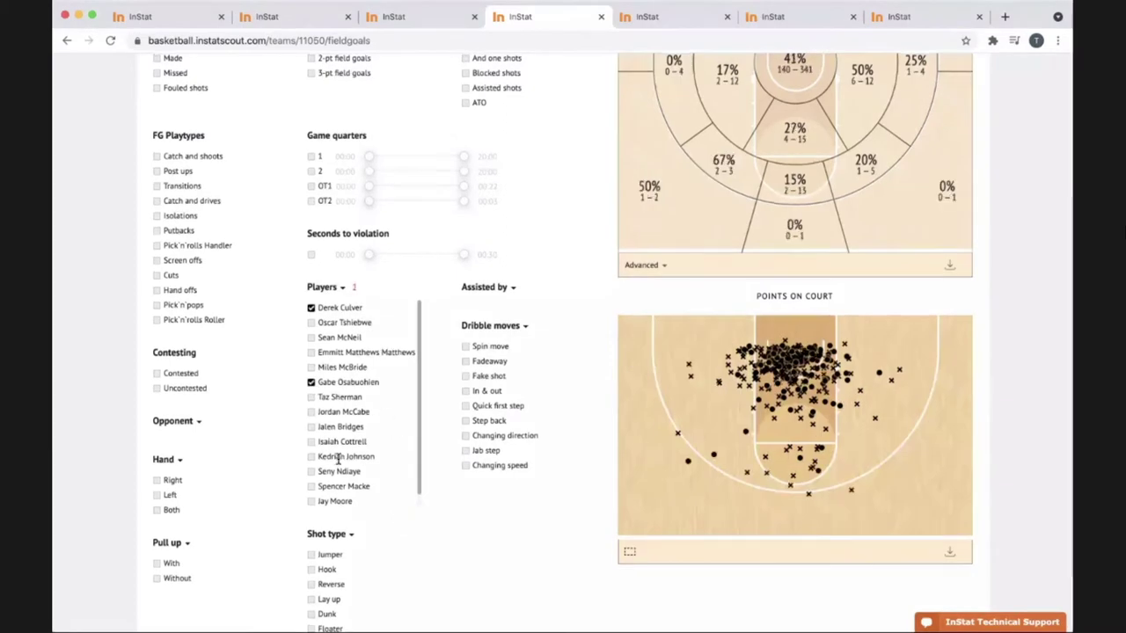
click(311, 443)
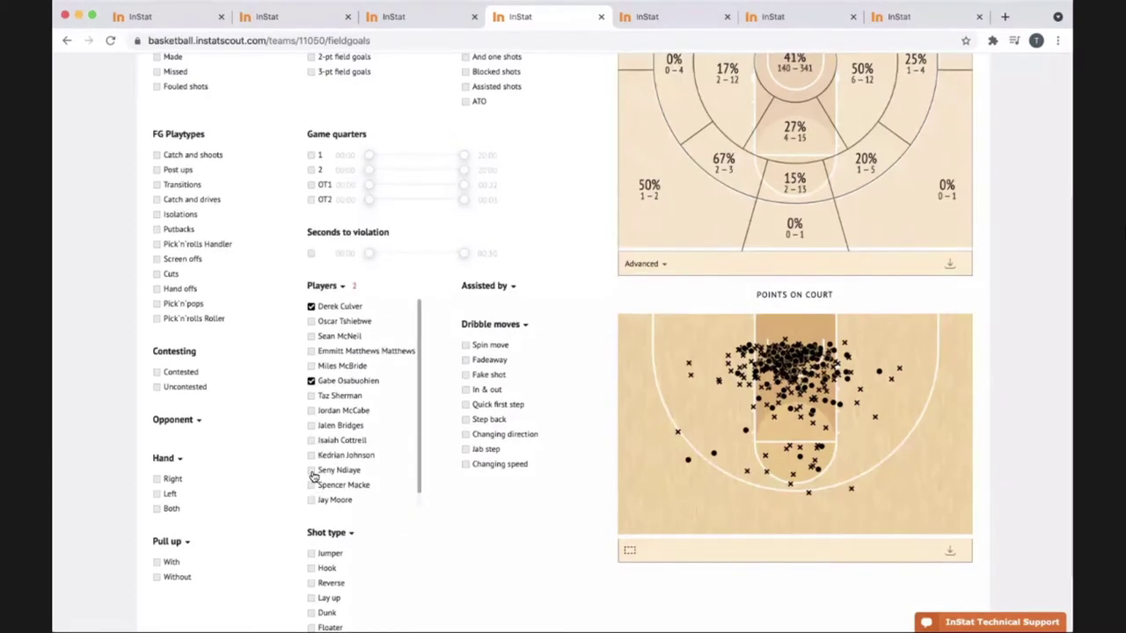
click(311, 471)
scroll(704, 396, up, 3)
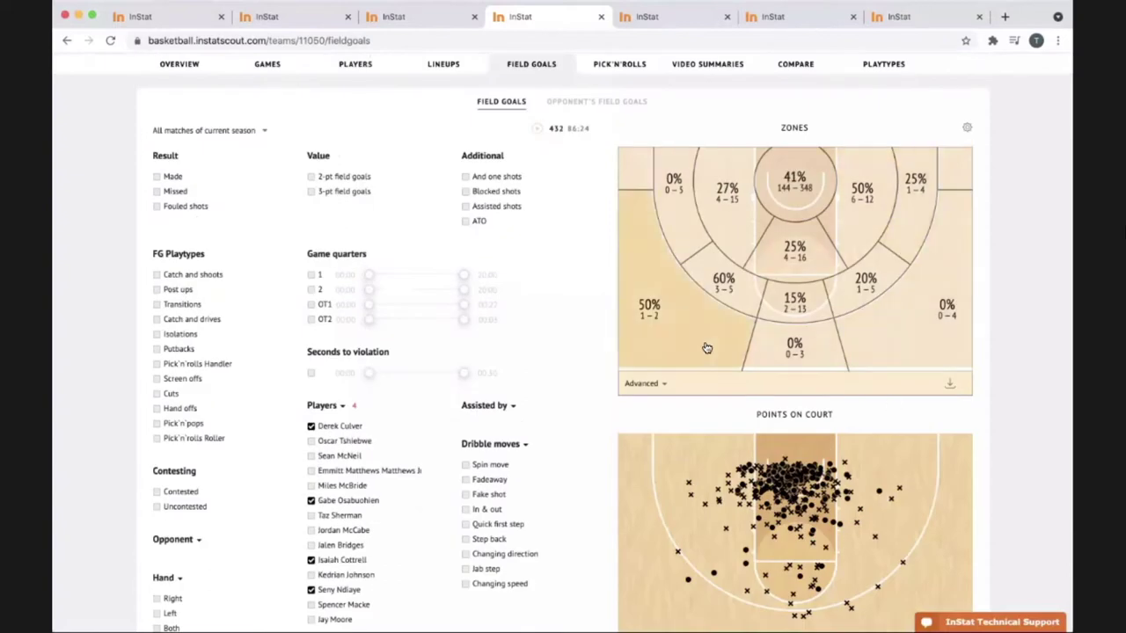
Step: Remove Gabe Osabuohien, Isaiah Cottrell and Seny Ndiaye from the player filter, keeping only Derek Culver
click(310, 501)
click(310, 560)
click(310, 589)
Step: Filter the shots by the Post ups and the Catch and shoots playtypes one at a time, clearing each again
click(158, 288)
click(160, 288)
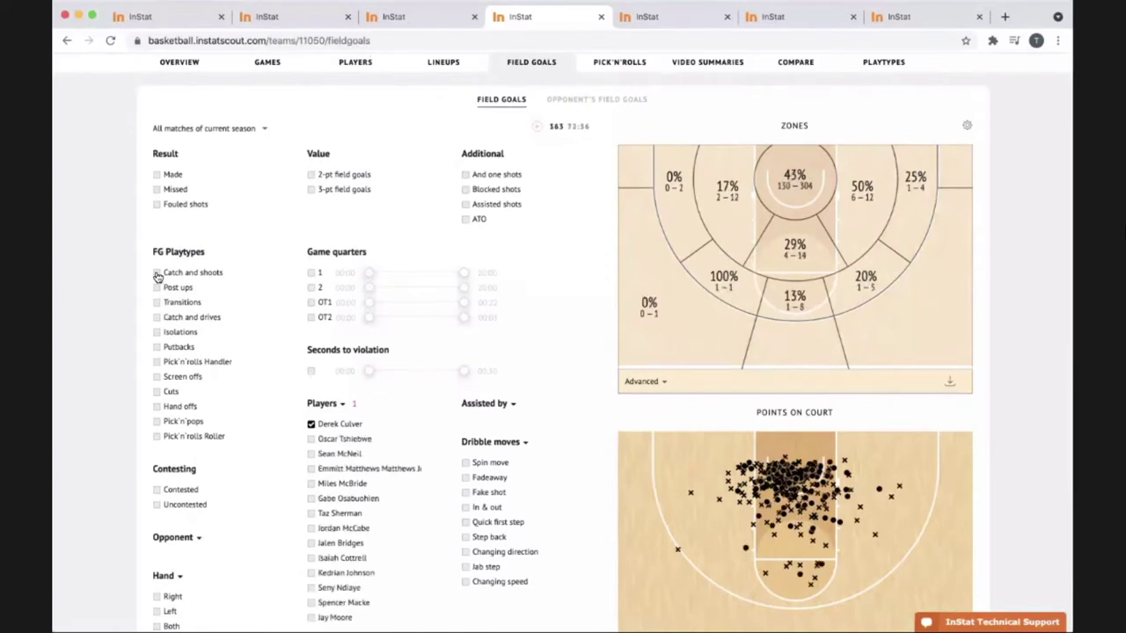
click(158, 274)
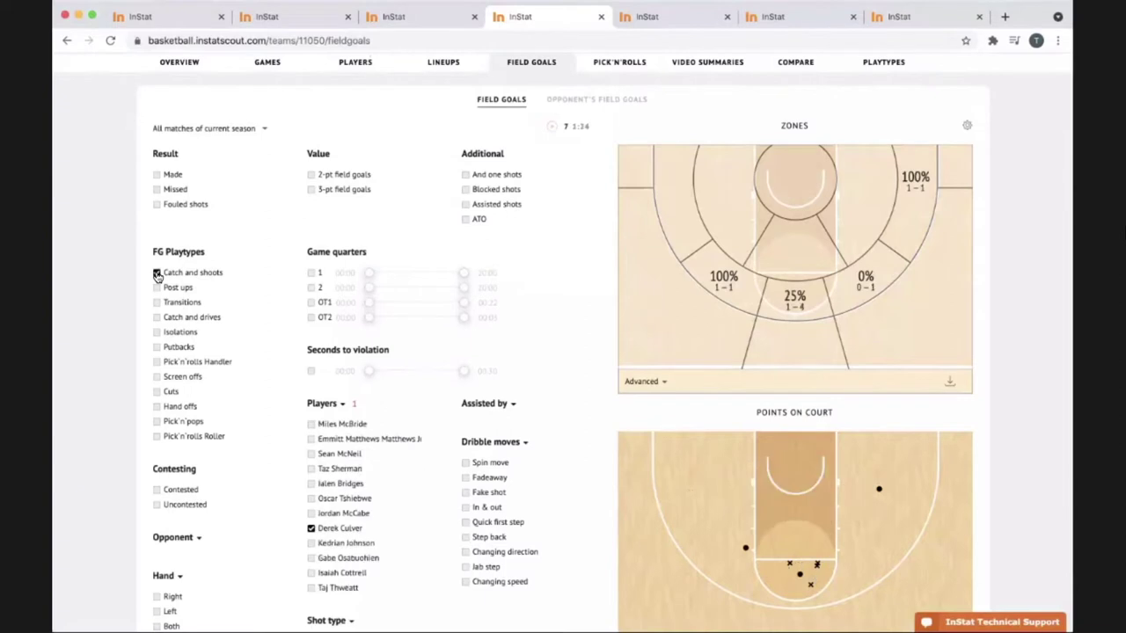
click(156, 275)
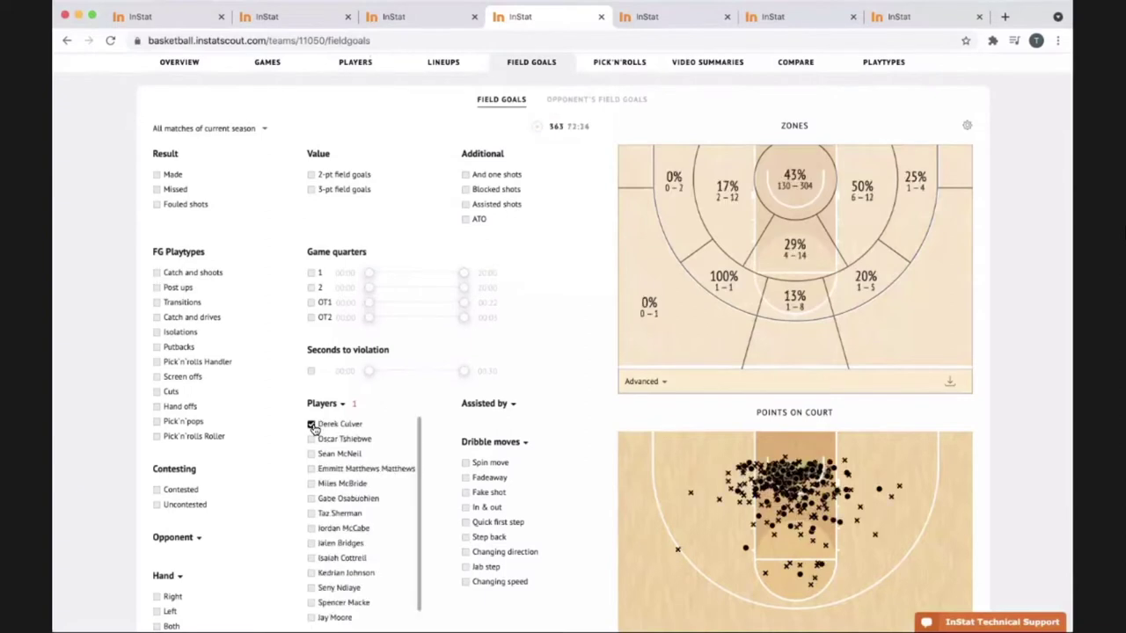
Step: Replace Derek Culver with Gabe Osabuohien in the player filter and view the shot charts
click(312, 425)
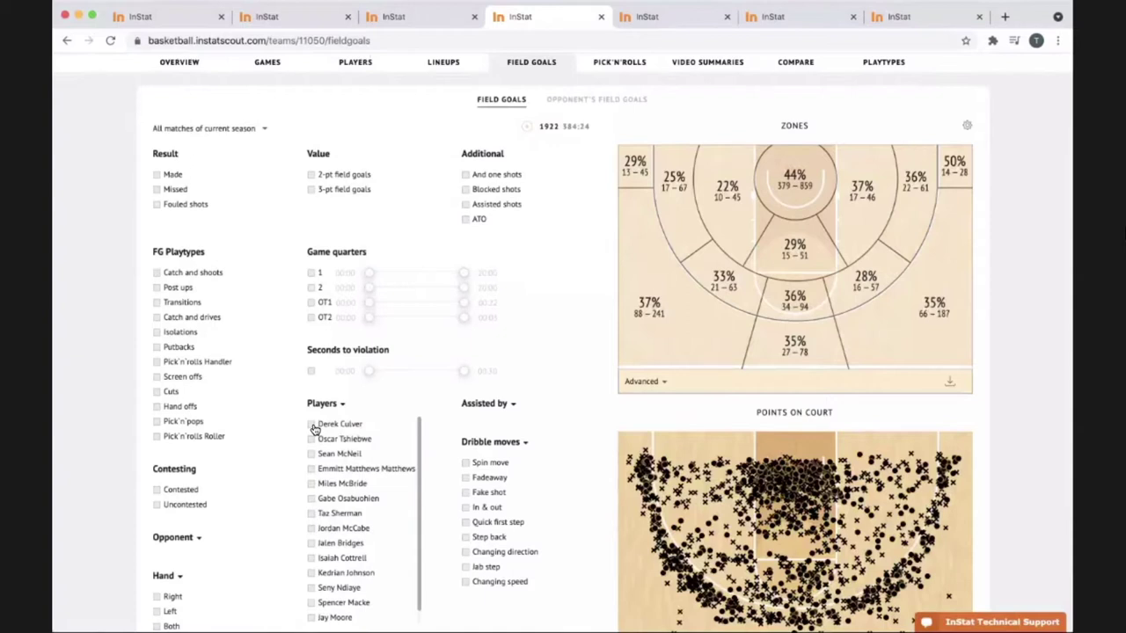
scroll(363, 465, down, 1)
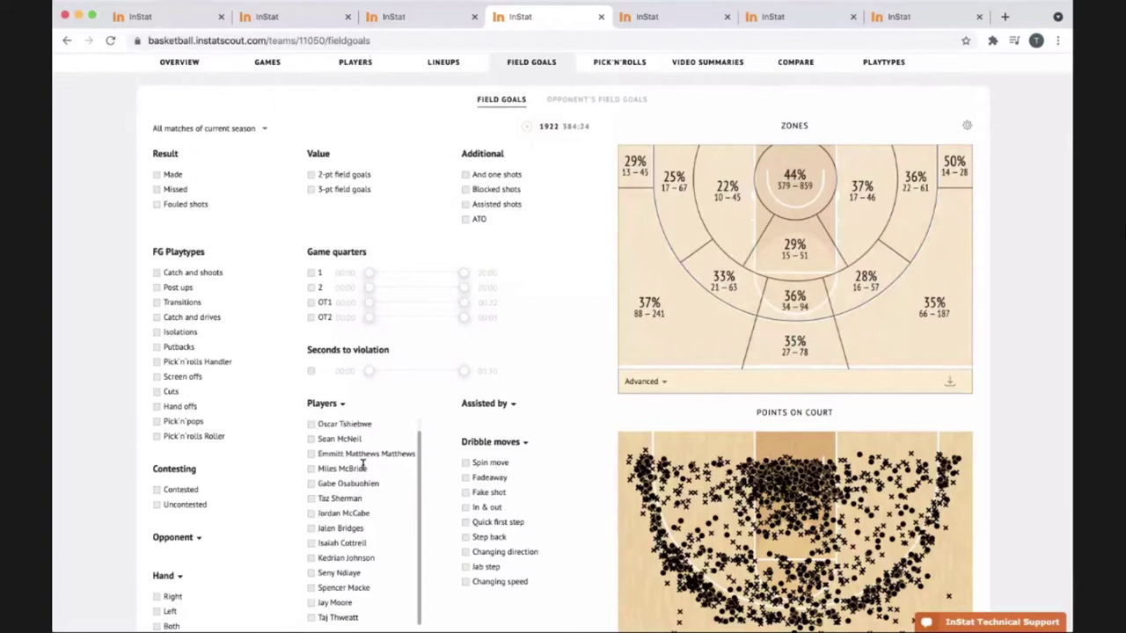
scroll(363, 464, up, 1)
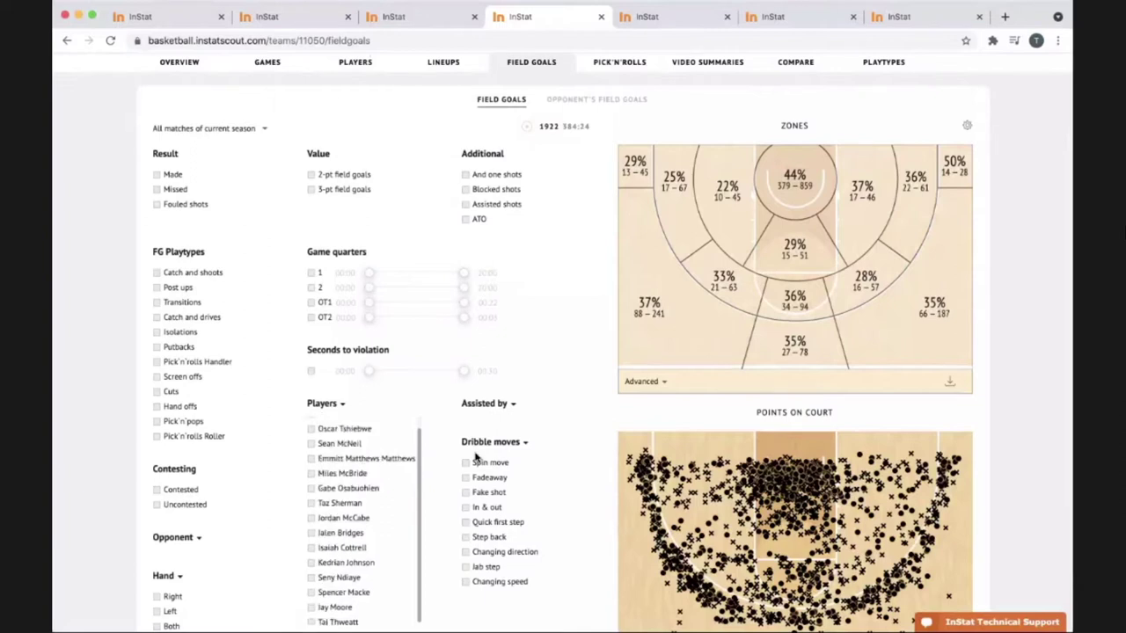
scroll(475, 456, down, 1)
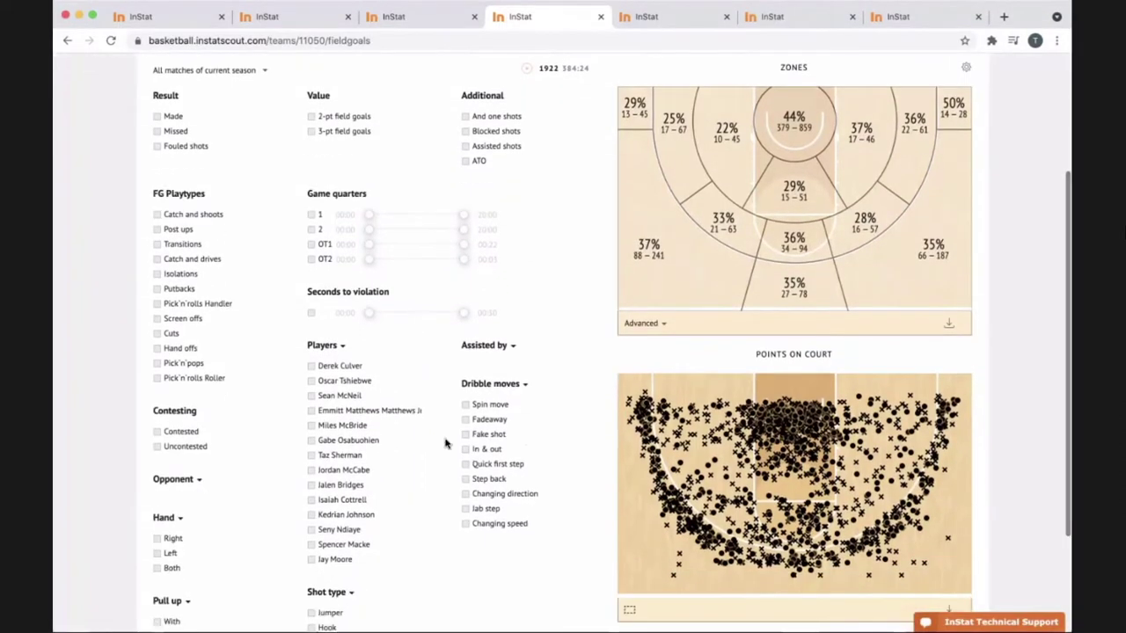
click(329, 440)
scroll(331, 443, down, 1)
scroll(331, 443, up, 1)
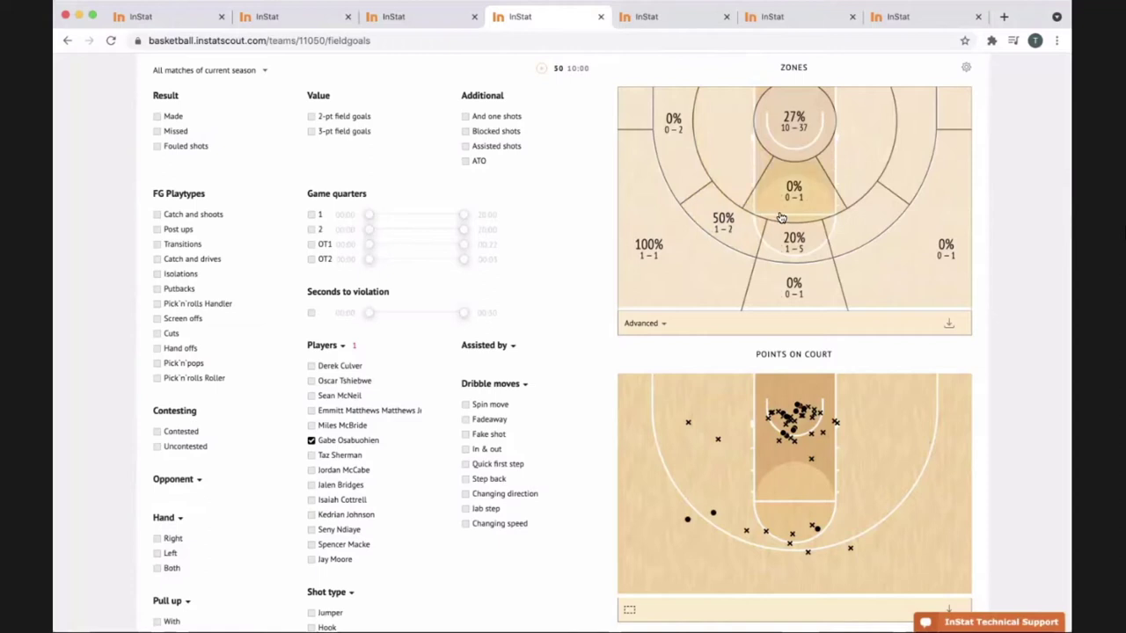
scroll(780, 217, up, 2)
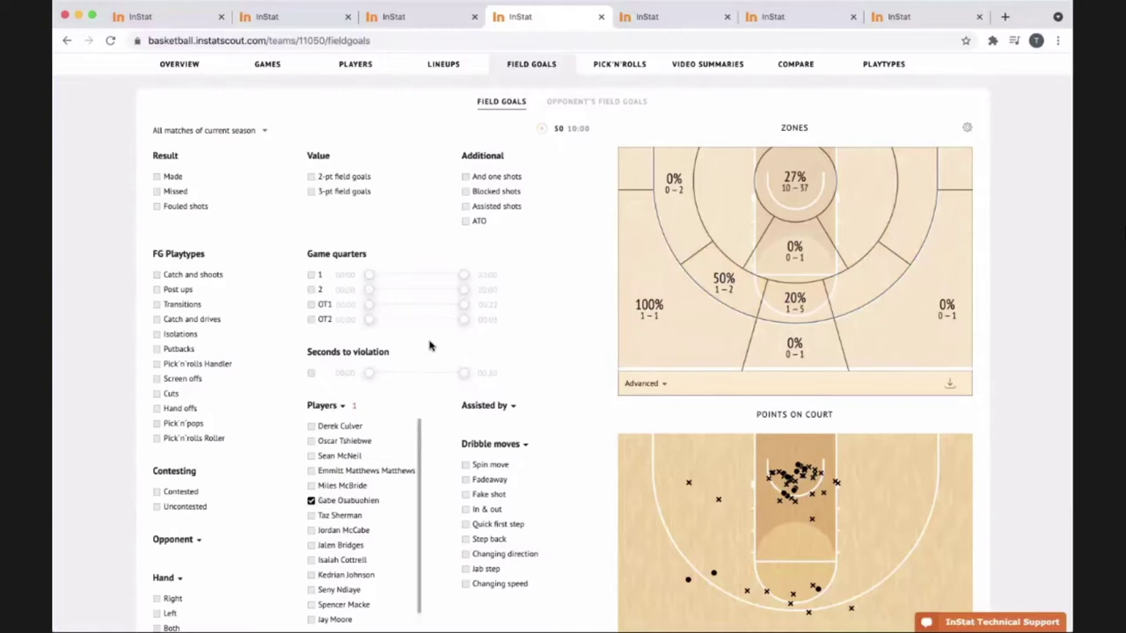
Step: Clear Gabe Osabuohien from the team's player filter and bring up the My Tags page with Derek Culver's tagged clips
click(337, 490)
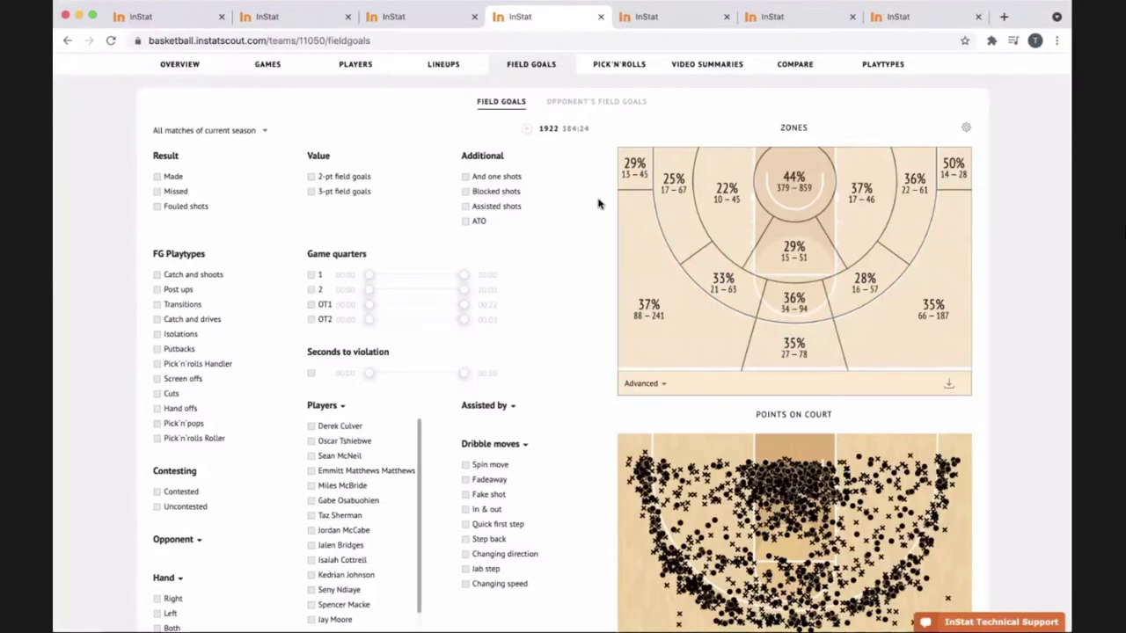
scroll(598, 201, up, 3)
click(754, 20)
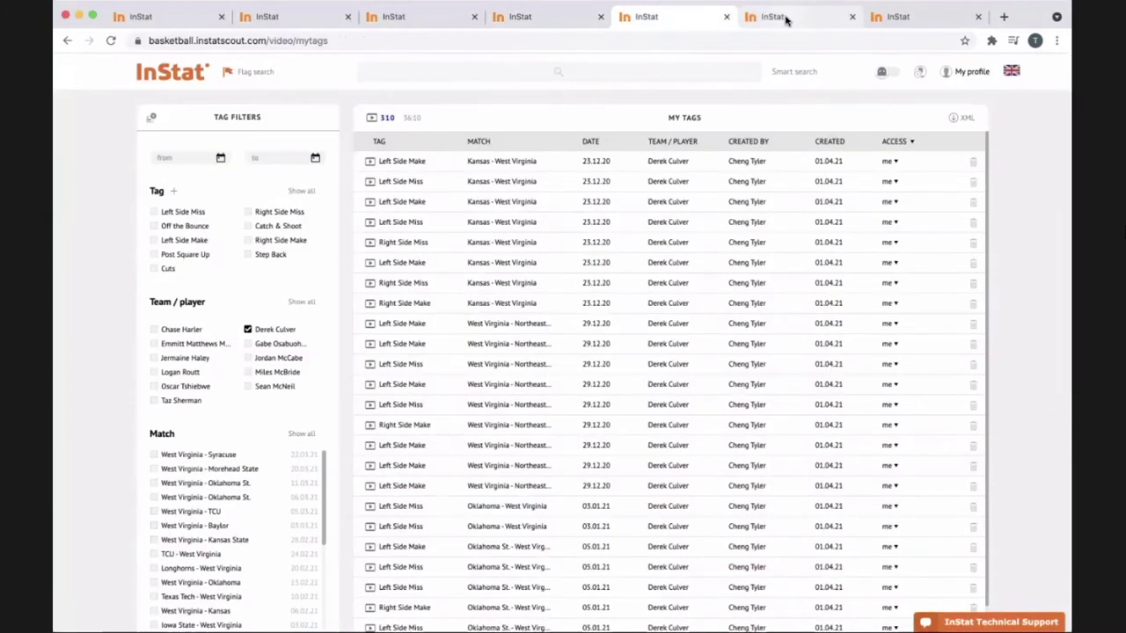
click(678, 17)
Step: Look at Derek Culver's field goals page and return to the My Tags list
click(774, 17)
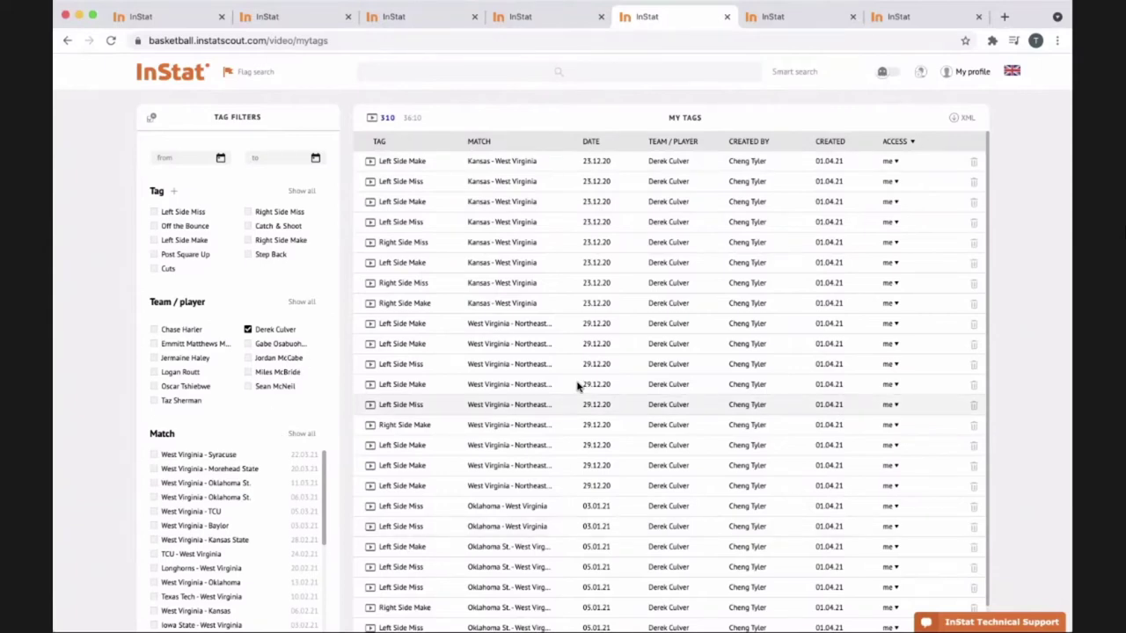
click(792, 16)
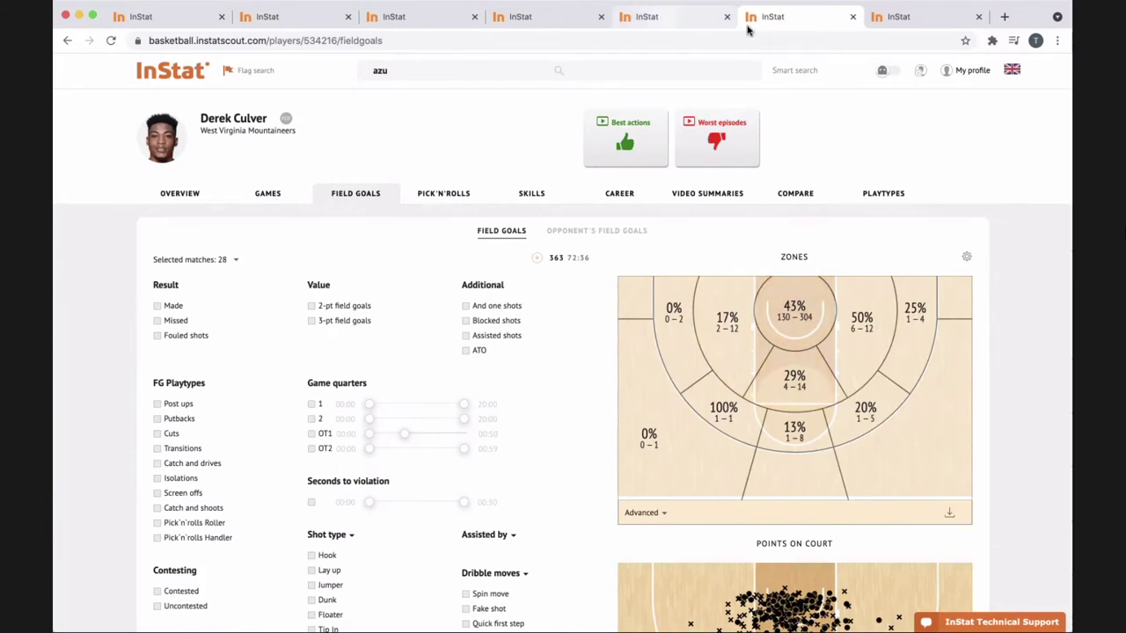
click(677, 17)
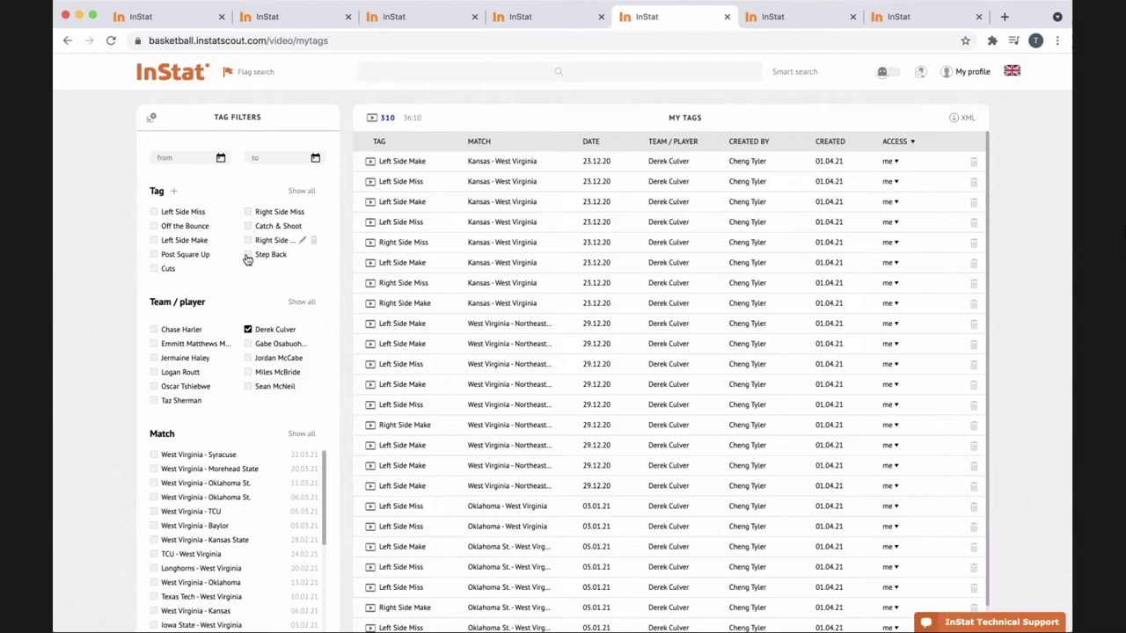
Step: Filter Derek Culver's tags by Left Side Miss, Left Side Make and Right Side Miss one at a time, clearing each again
click(154, 213)
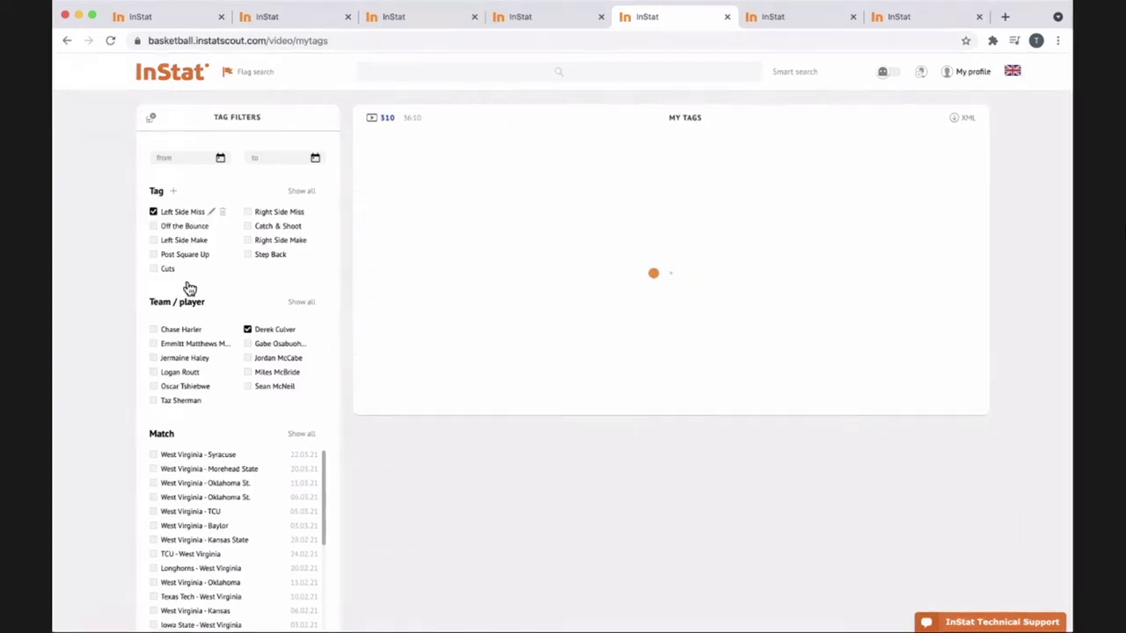
click(154, 214)
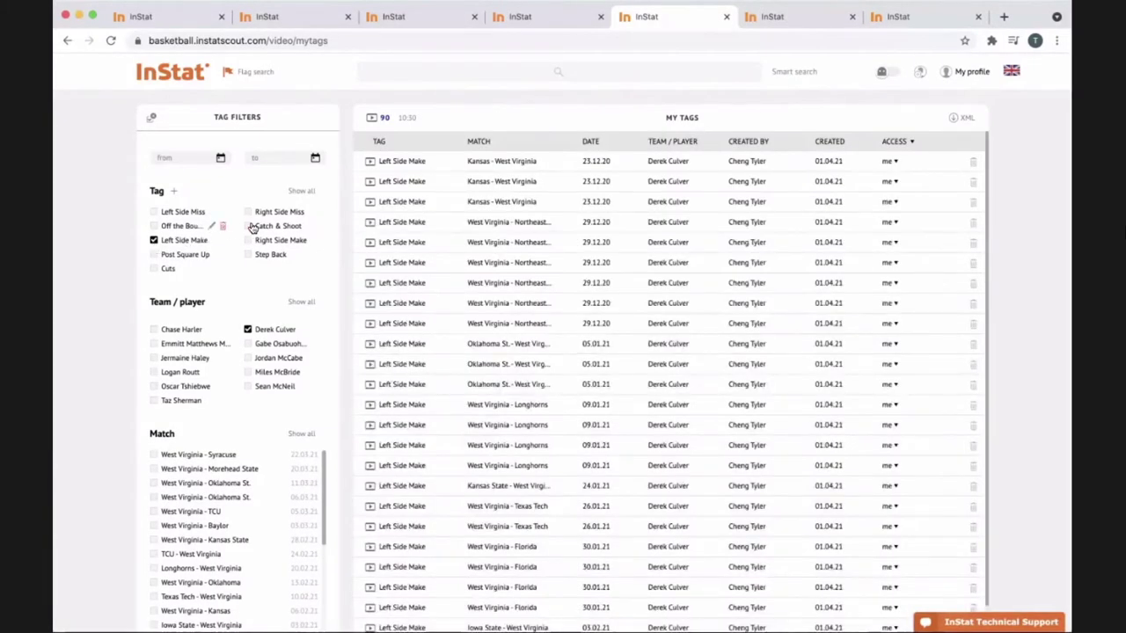
click(154, 240)
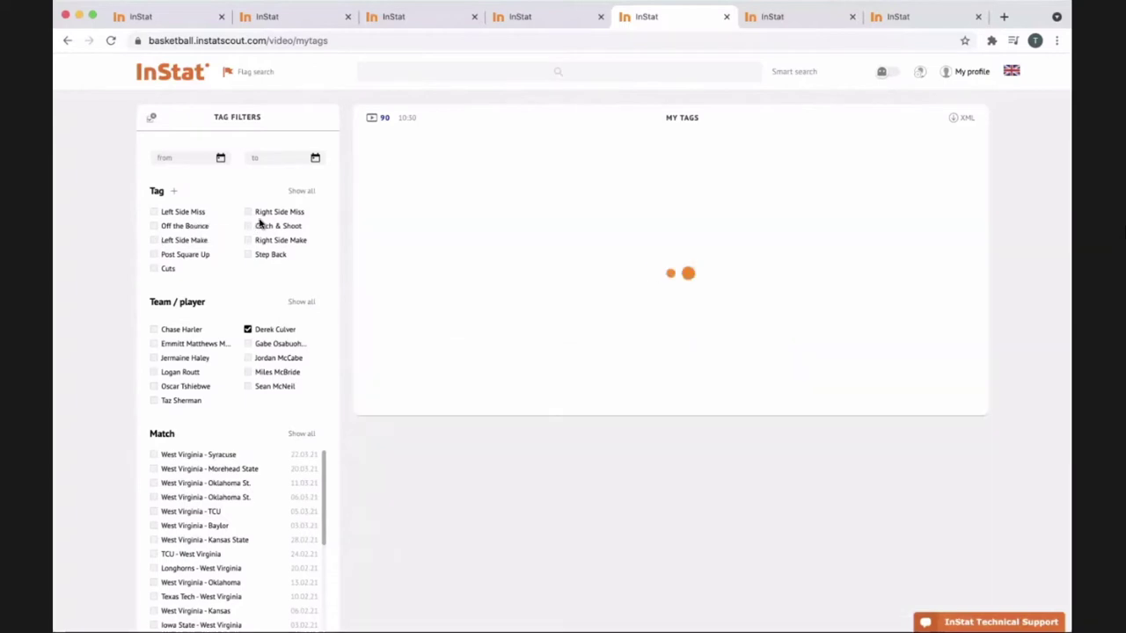
click(248, 212)
click(247, 212)
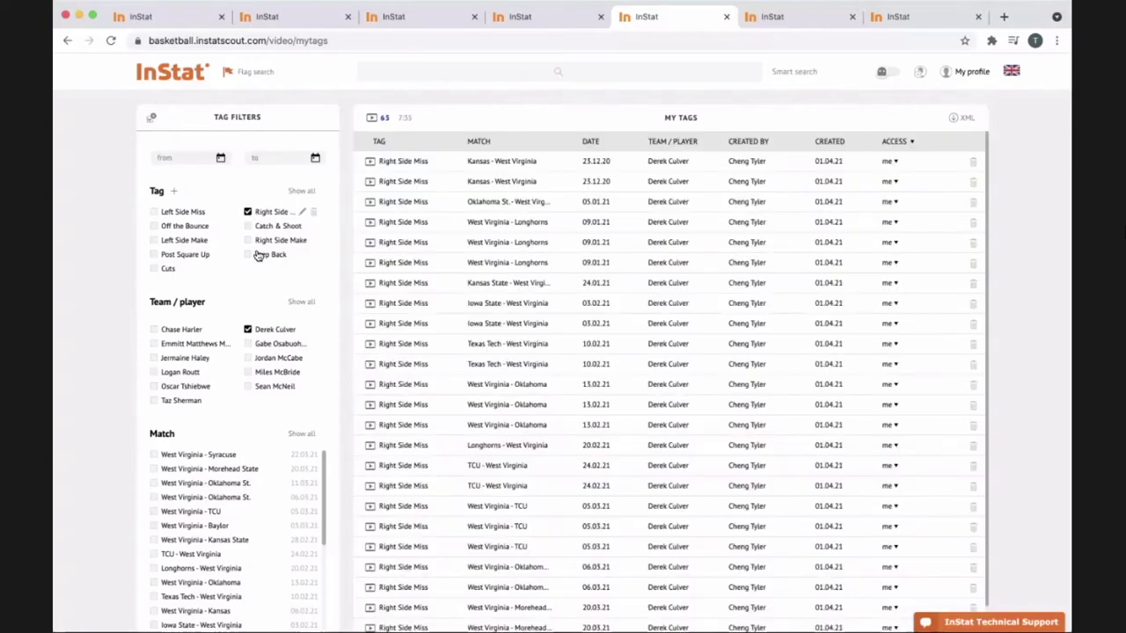
Step: Filter Derek Culver's tags by Right Side Make and look through the listed clips
click(249, 241)
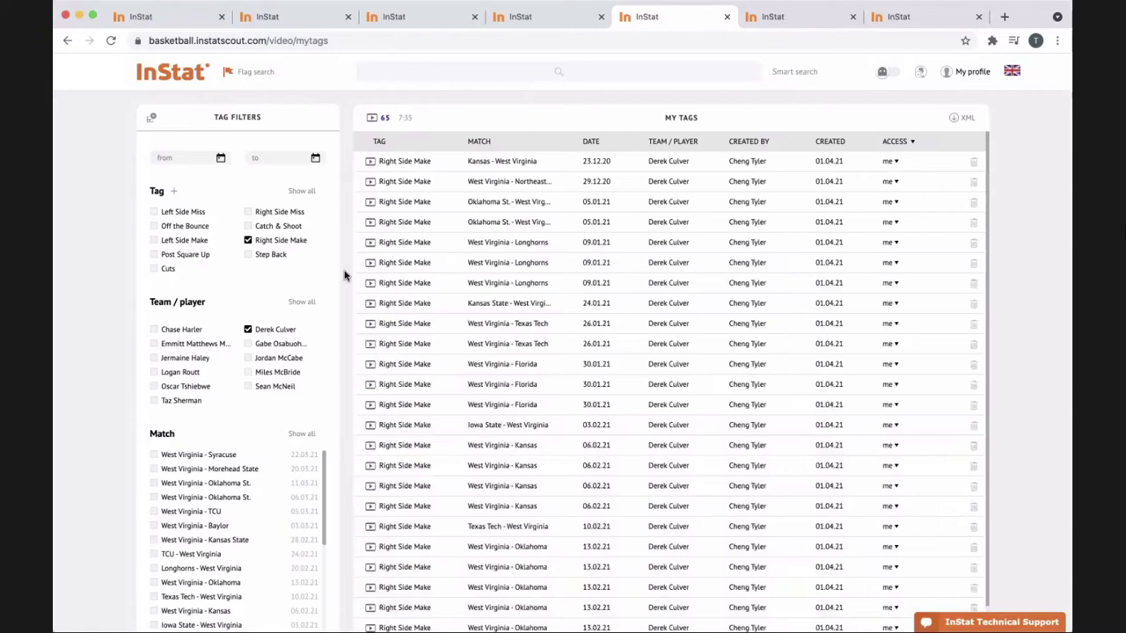
scroll(481, 248, down, 8)
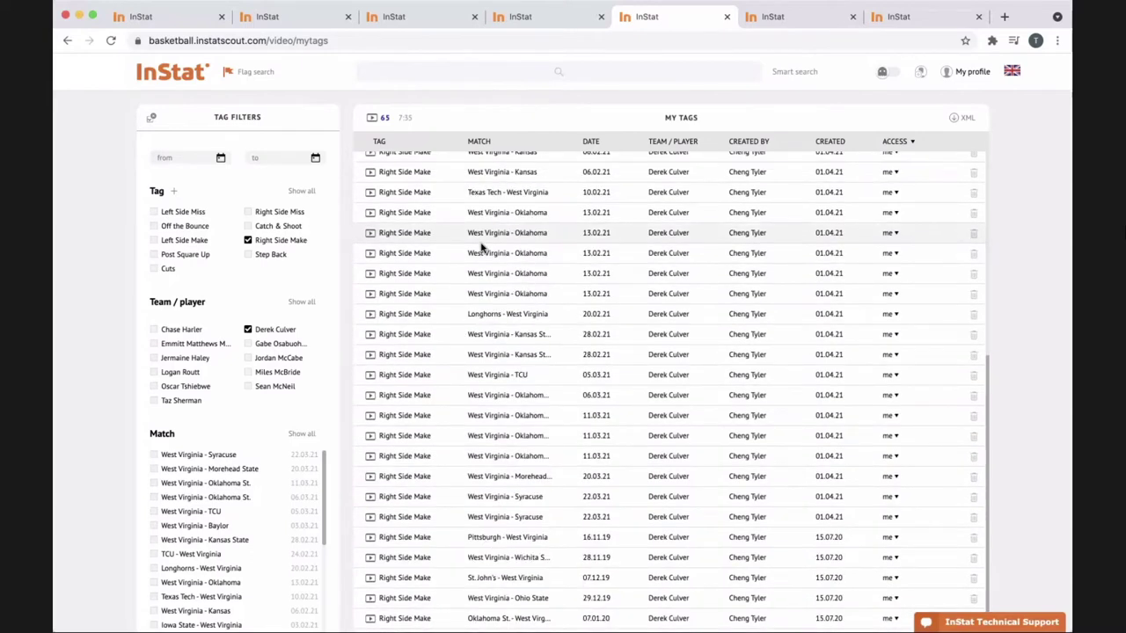
scroll(481, 248, down, 5)
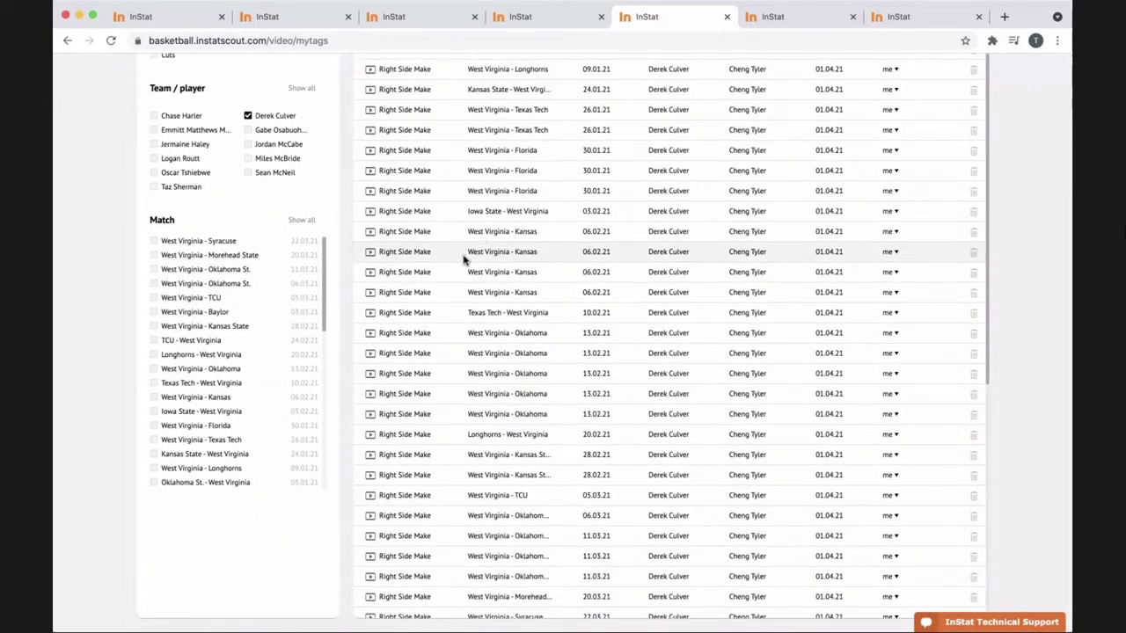
scroll(461, 251, up, 5)
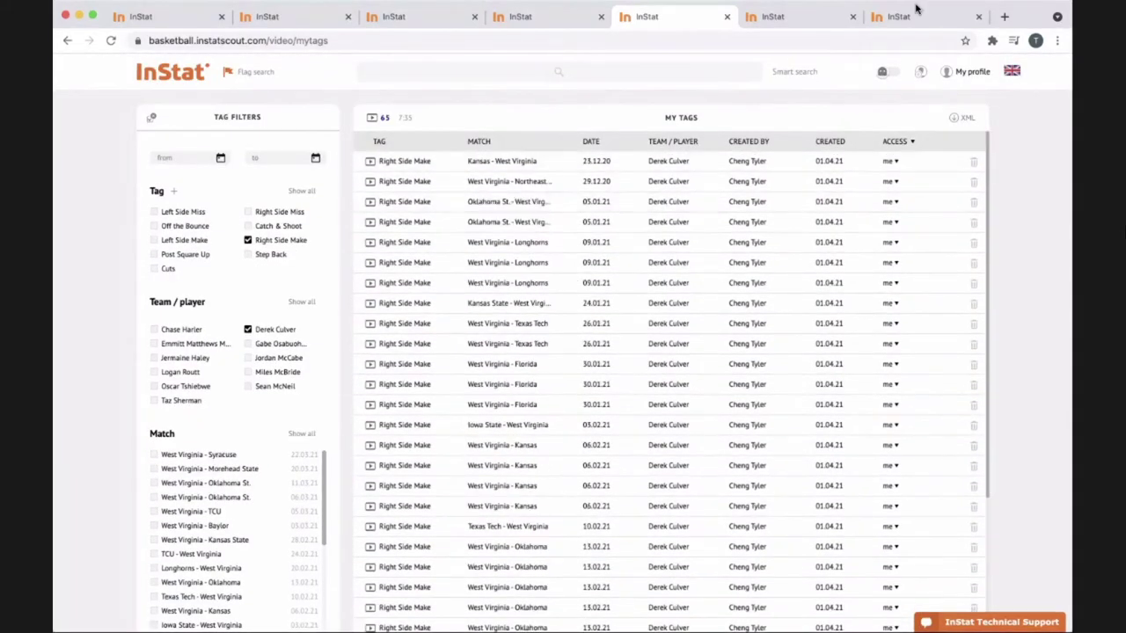
Step: Return to Derek Culver's field goals page and play the video clips of his shots from the zone around the rim
click(813, 18)
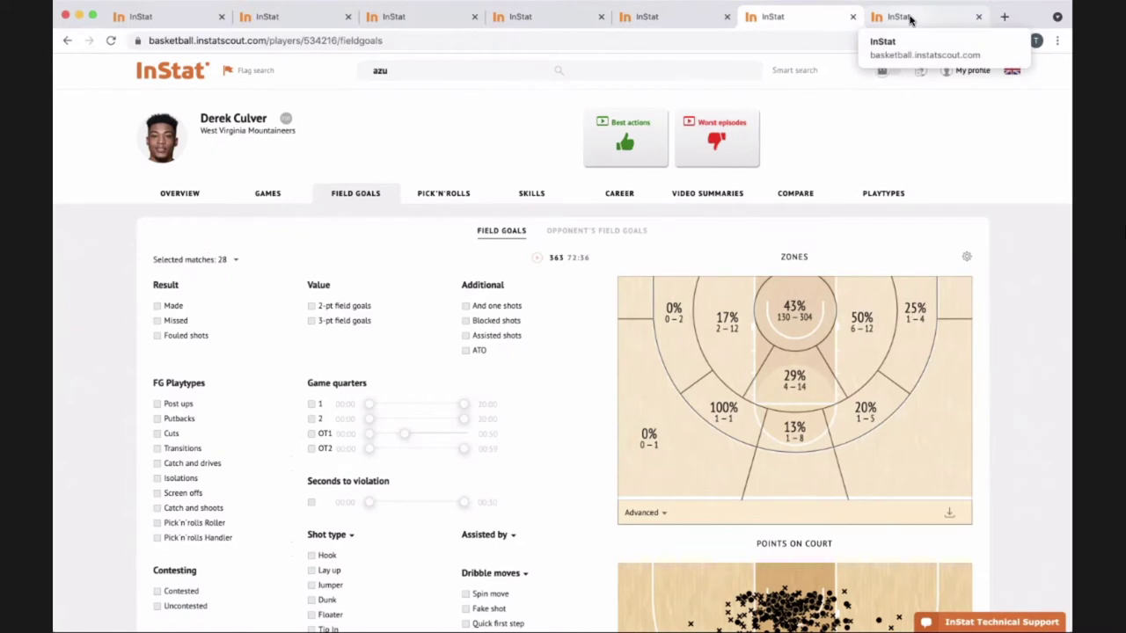
click(908, 18)
click(791, 17)
click(805, 313)
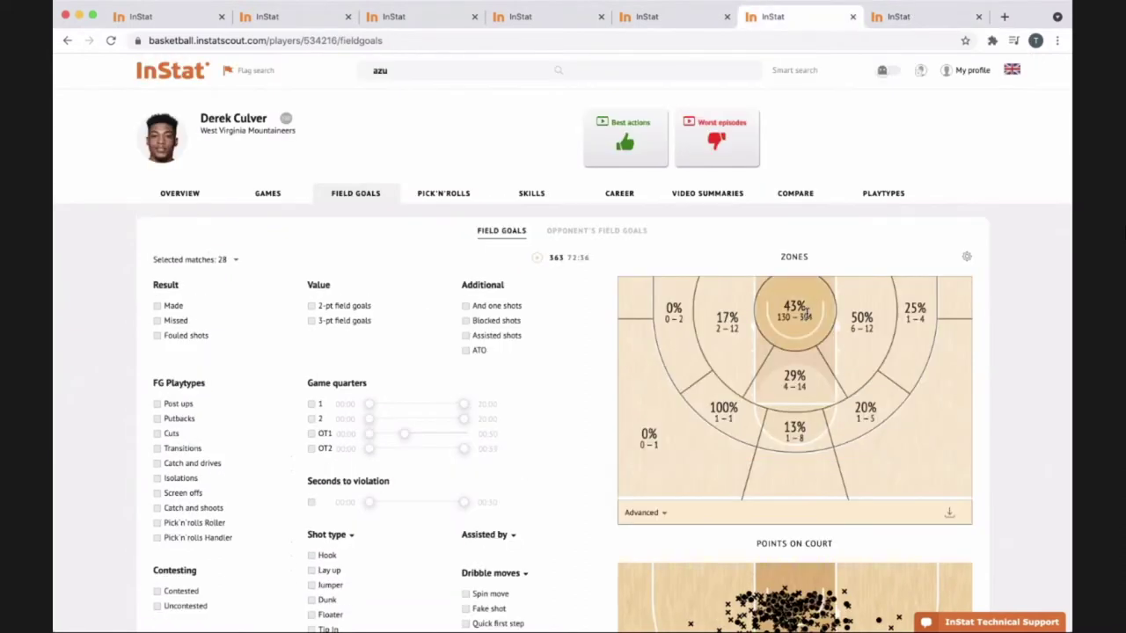
scroll(818, 299, down, 1)
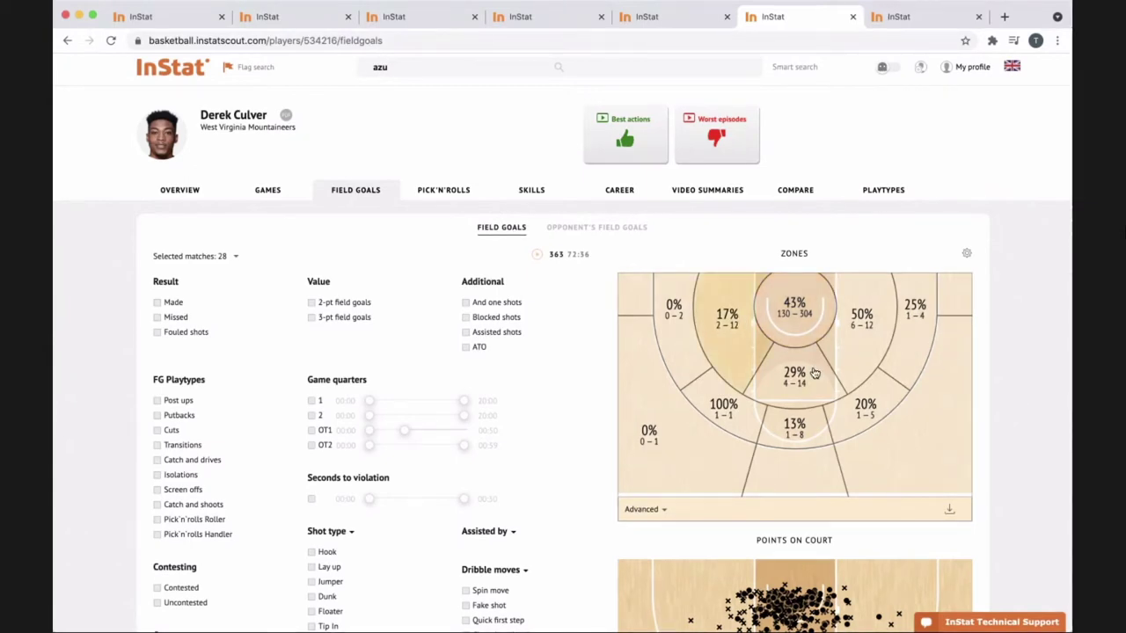
click(796, 328)
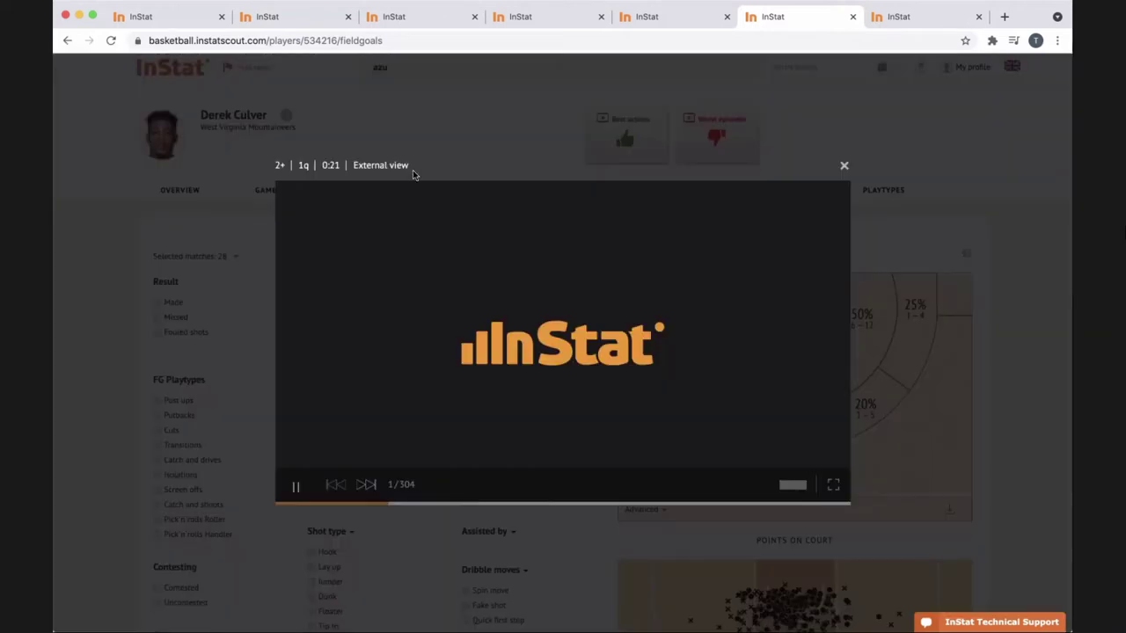
Step: Open the rim-zone clips as a playlist in the external view, closing the video pop-up on the field goals page
scroll(576, 168, down, 1)
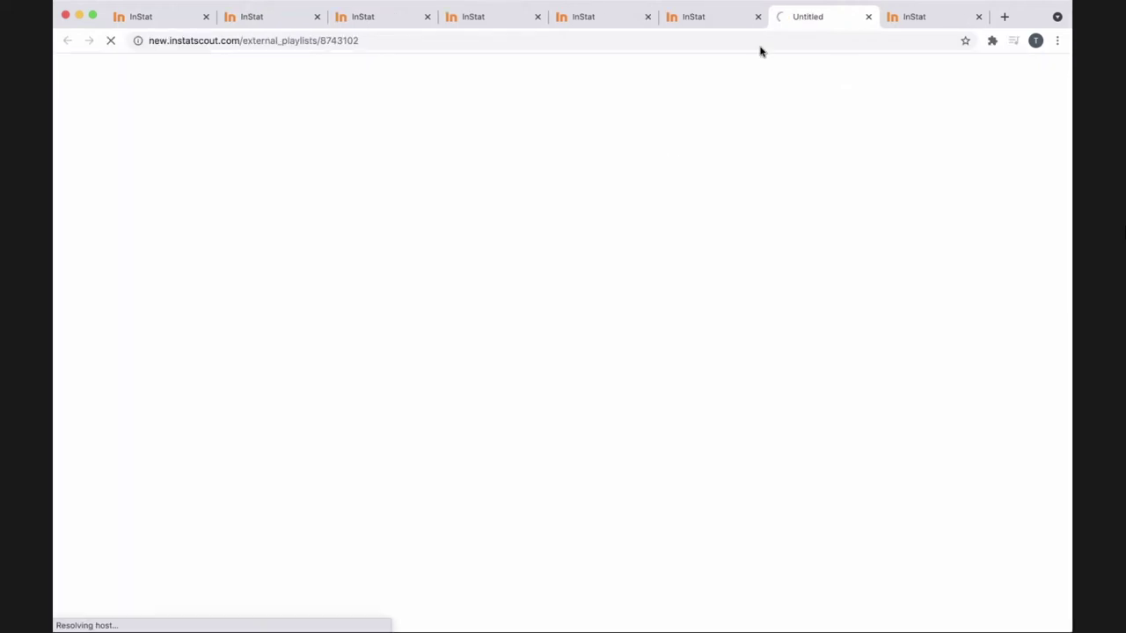
click(712, 17)
click(844, 167)
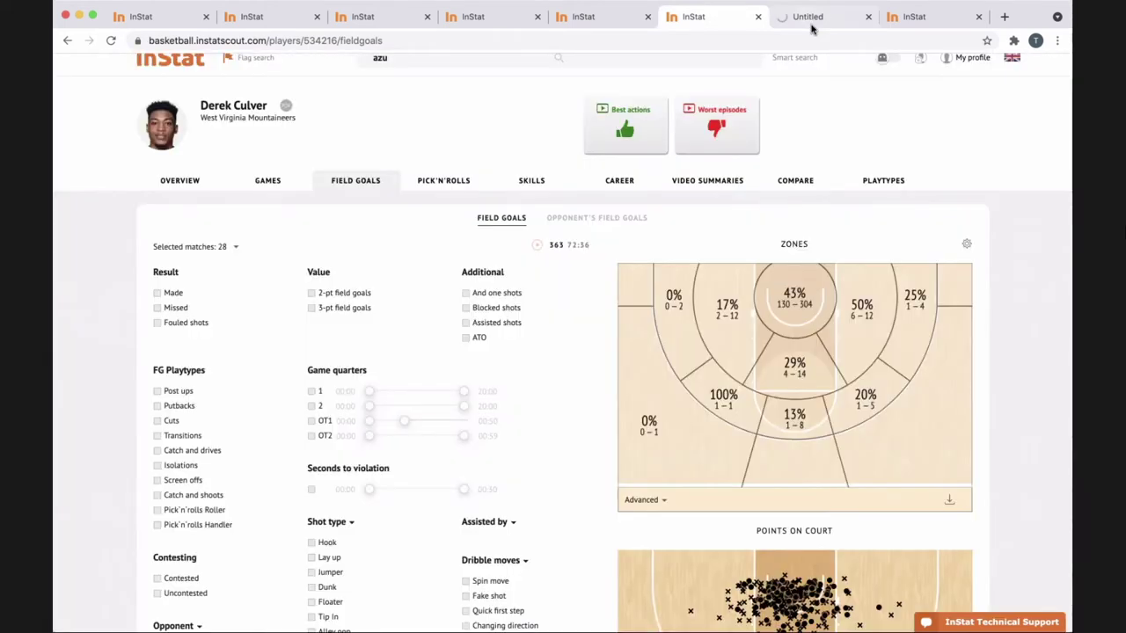
click(814, 18)
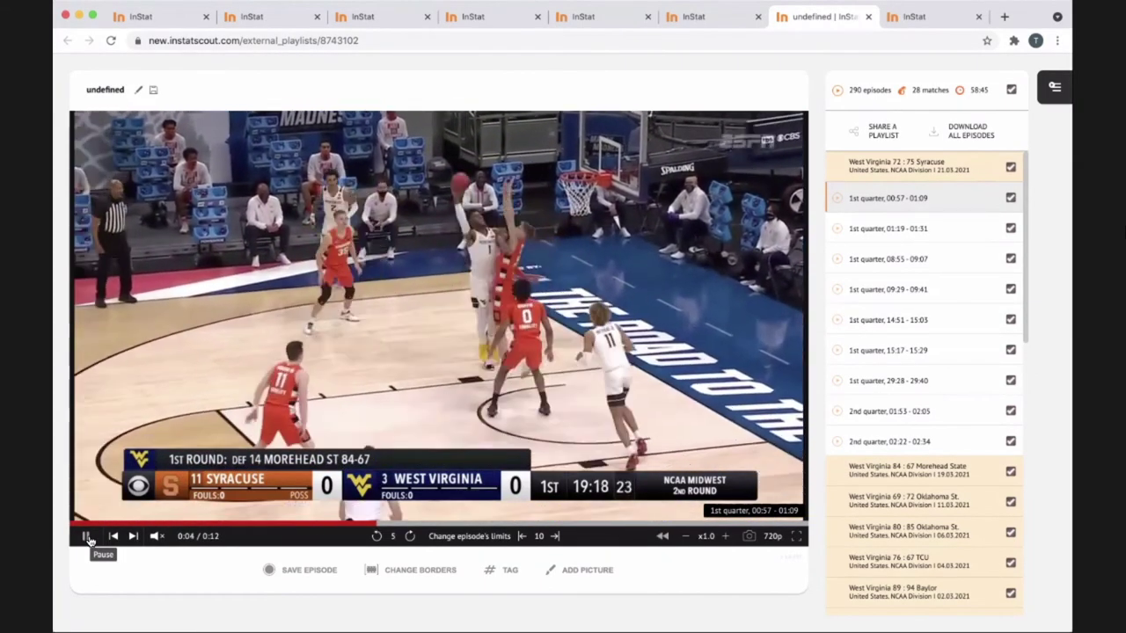
Step: Pause the first Syracuse clip and try tagging it as Left Side Miss, closing the player selection without choosing anyone
click(89, 540)
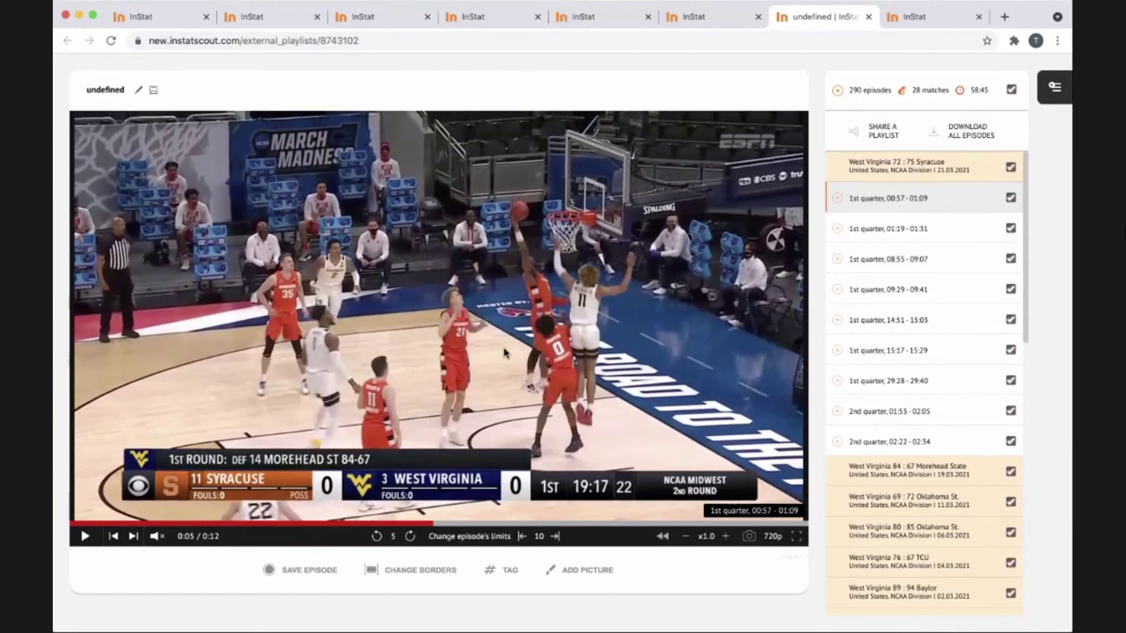
click(503, 576)
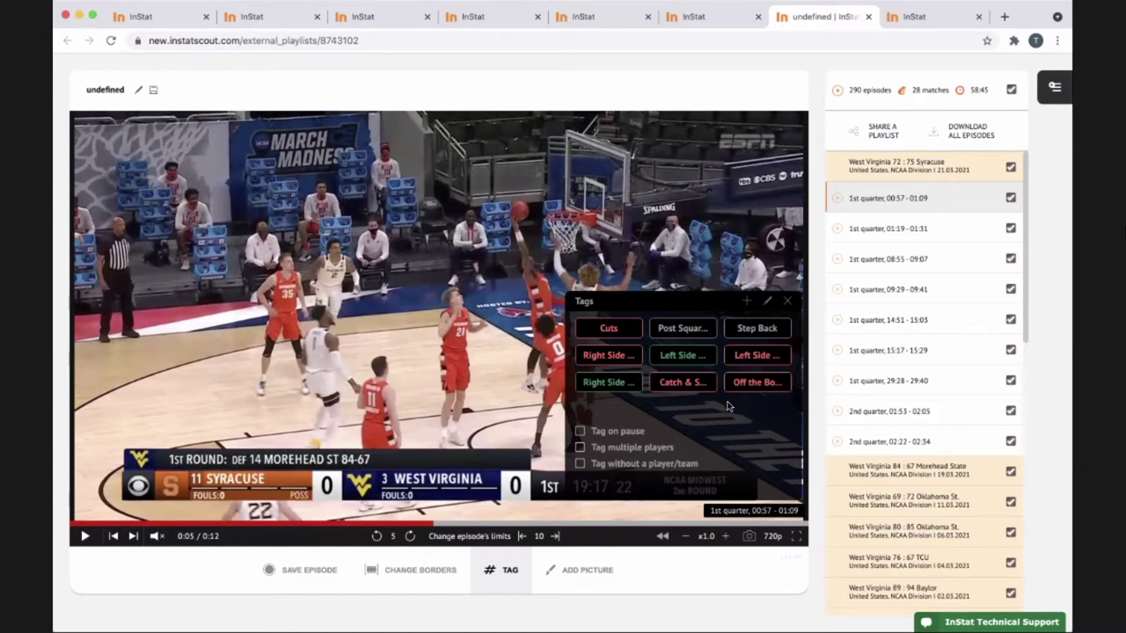
click(761, 357)
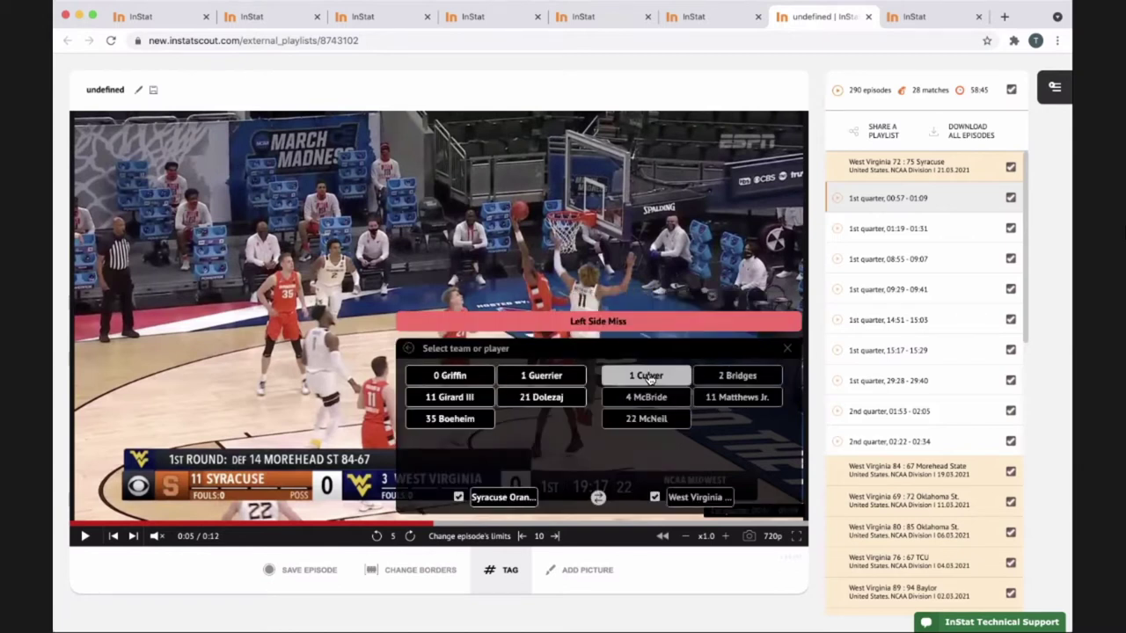
click(789, 349)
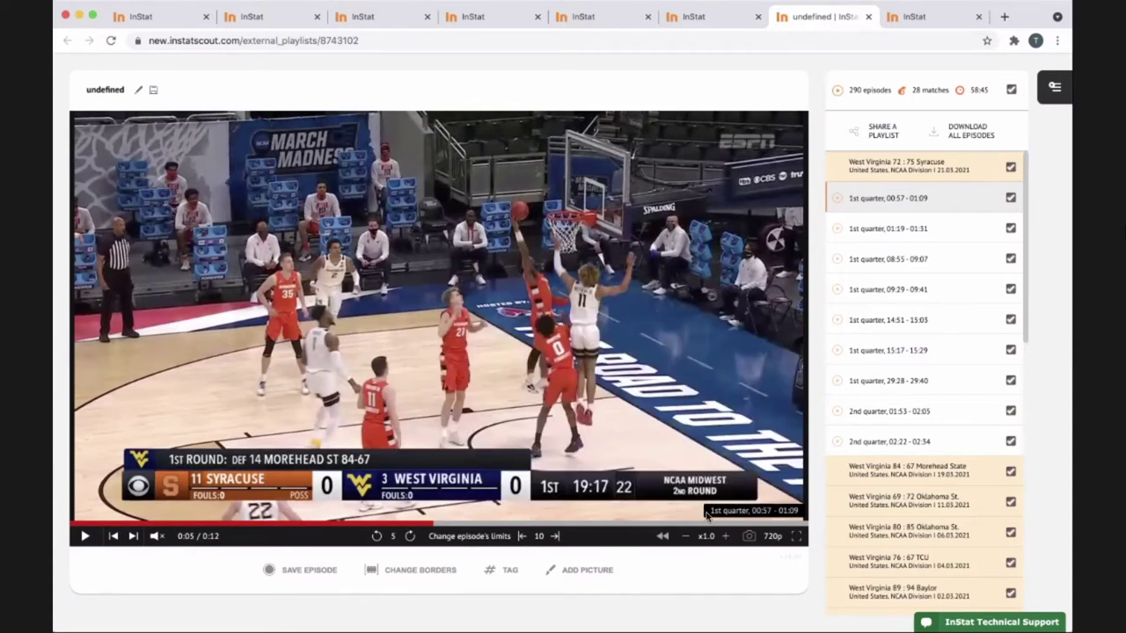
Step: Replay the first Syracuse clip from about 0:03 and pause it at the shot
click(291, 526)
click(84, 537)
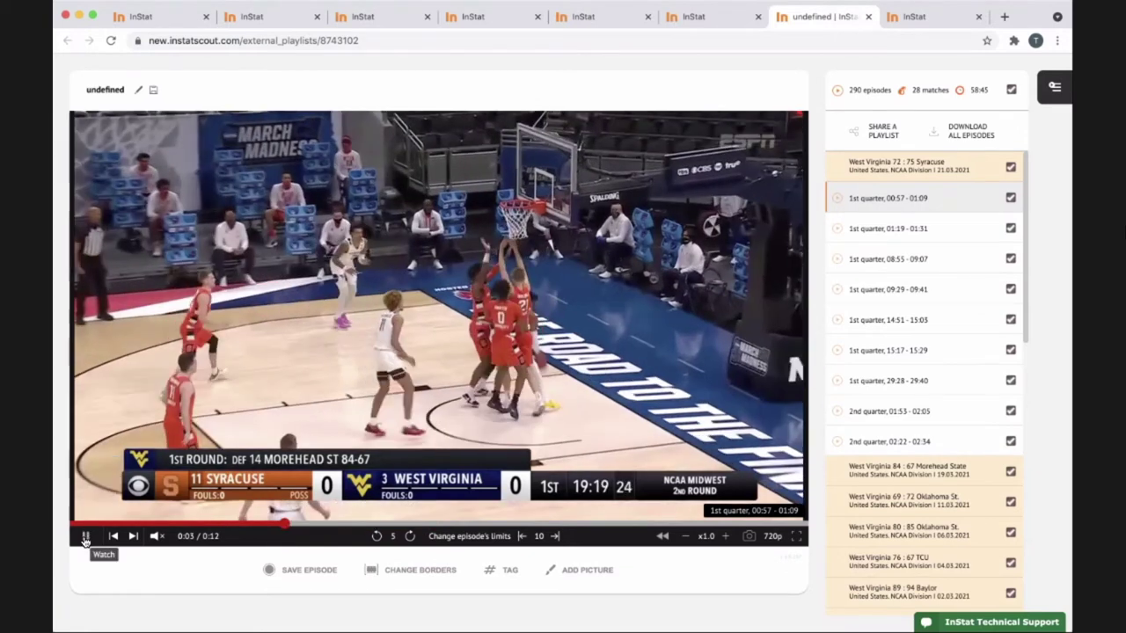
click(84, 536)
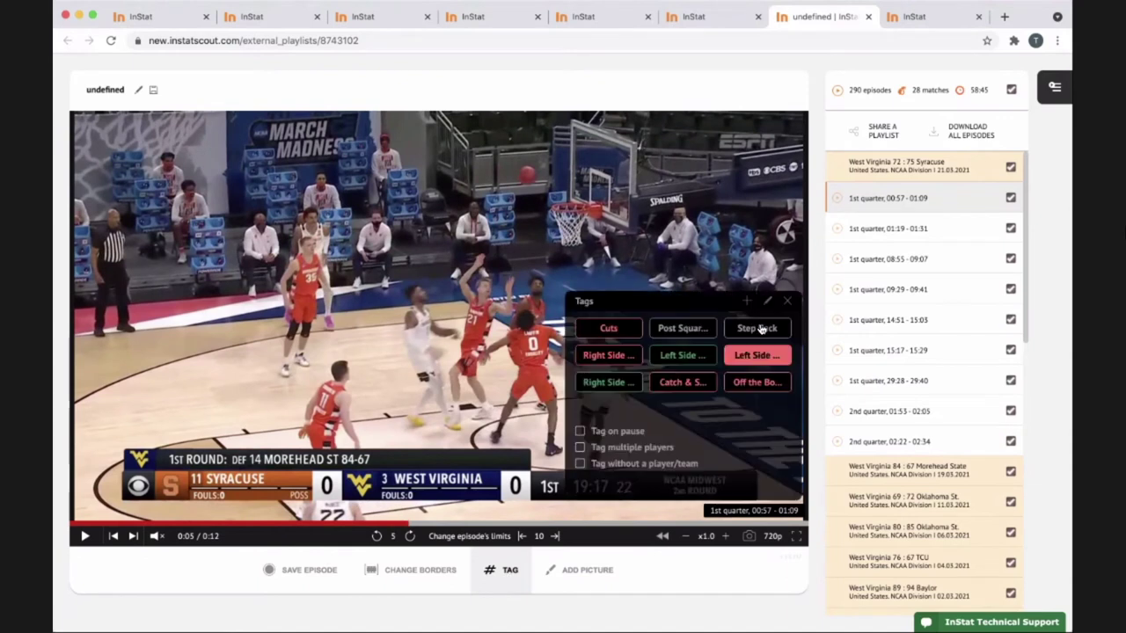
Step: Set up a new tag named Fading Miss with the Negative type and go to its duration before the event
click(746, 302)
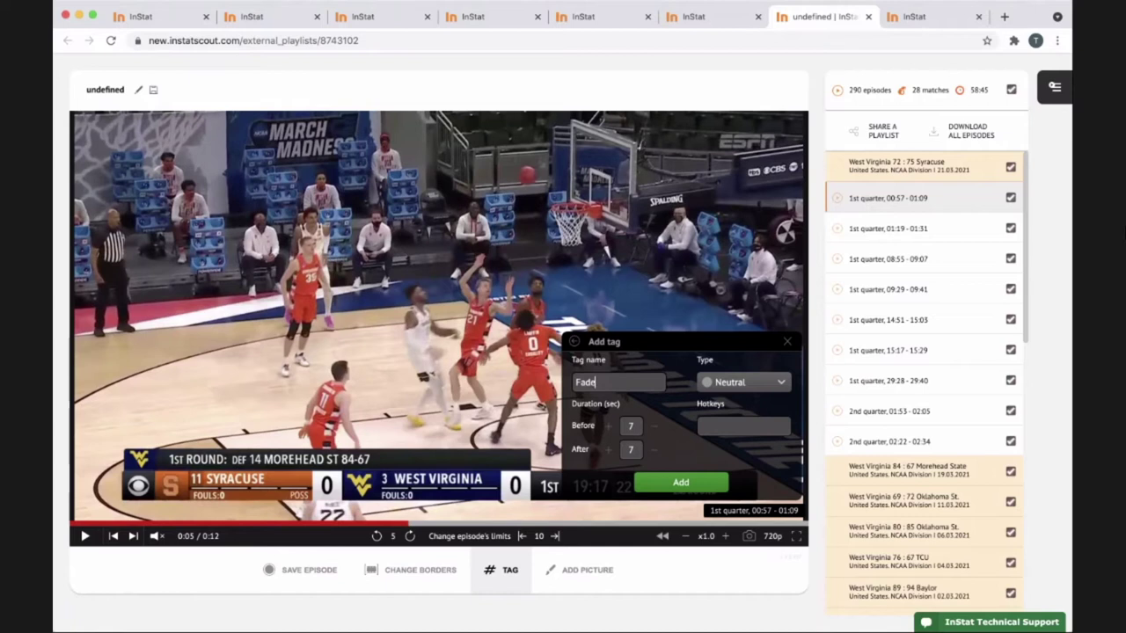
click(772, 392)
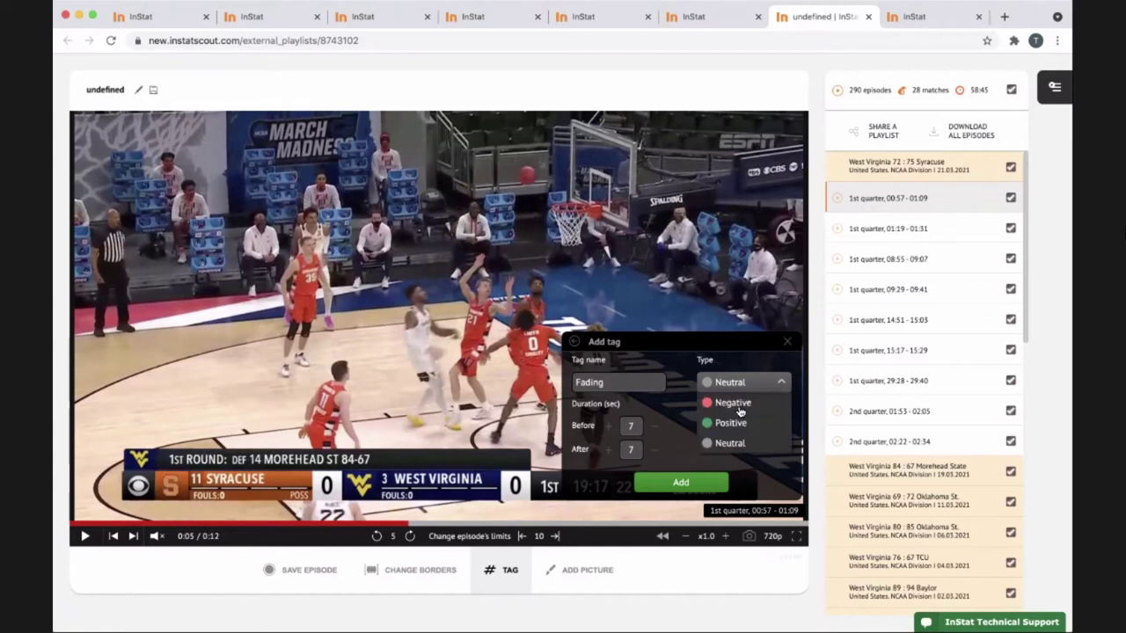
click(738, 403)
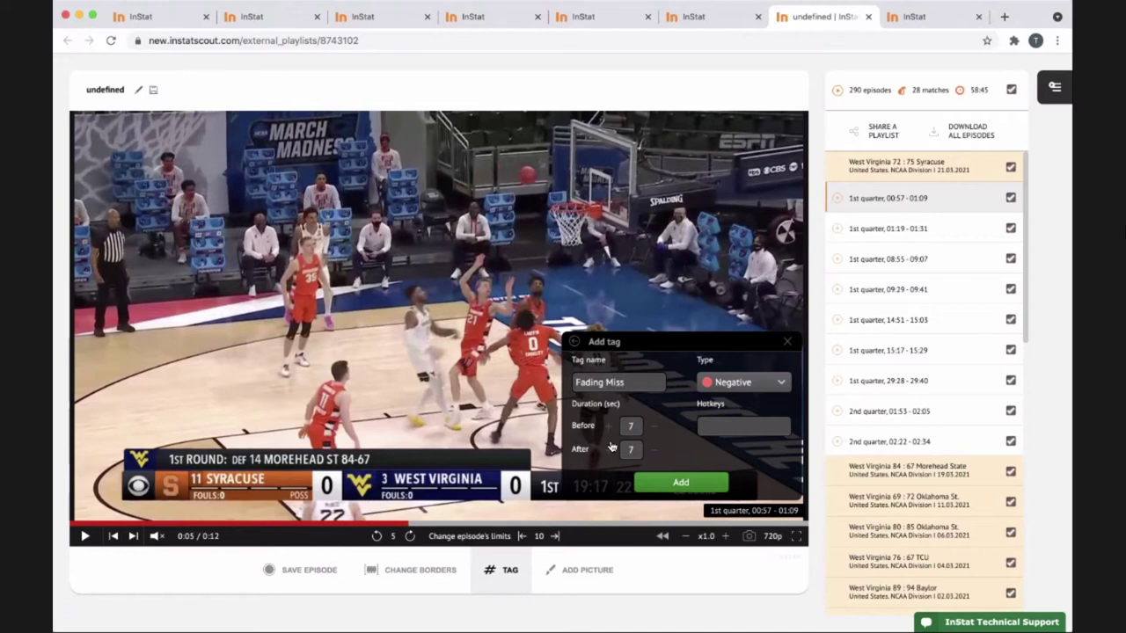
click(630, 426)
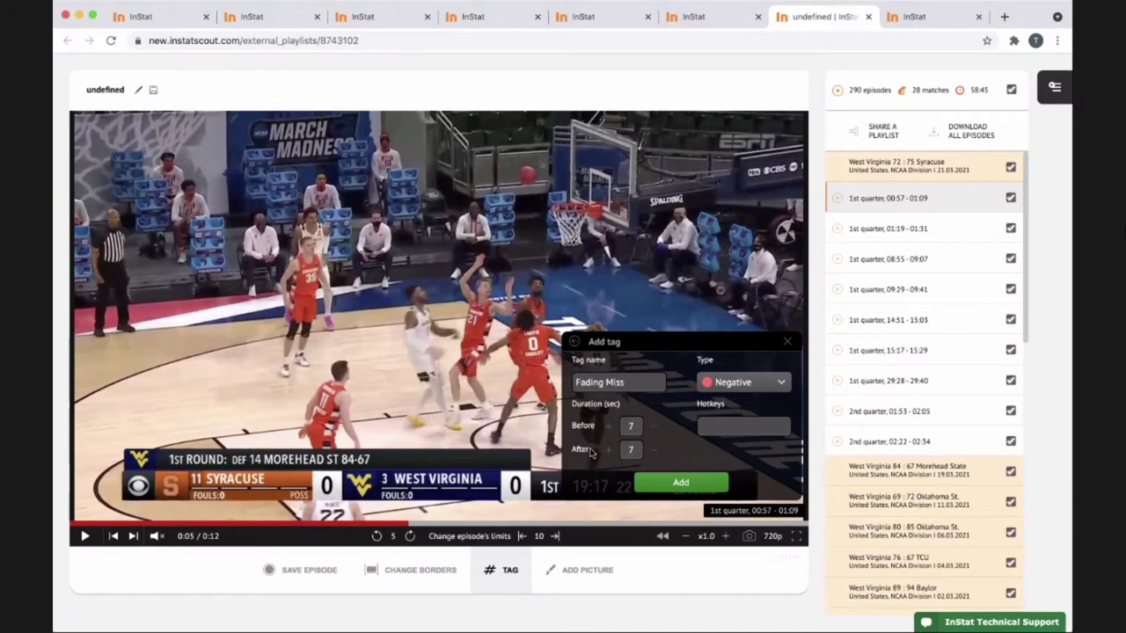
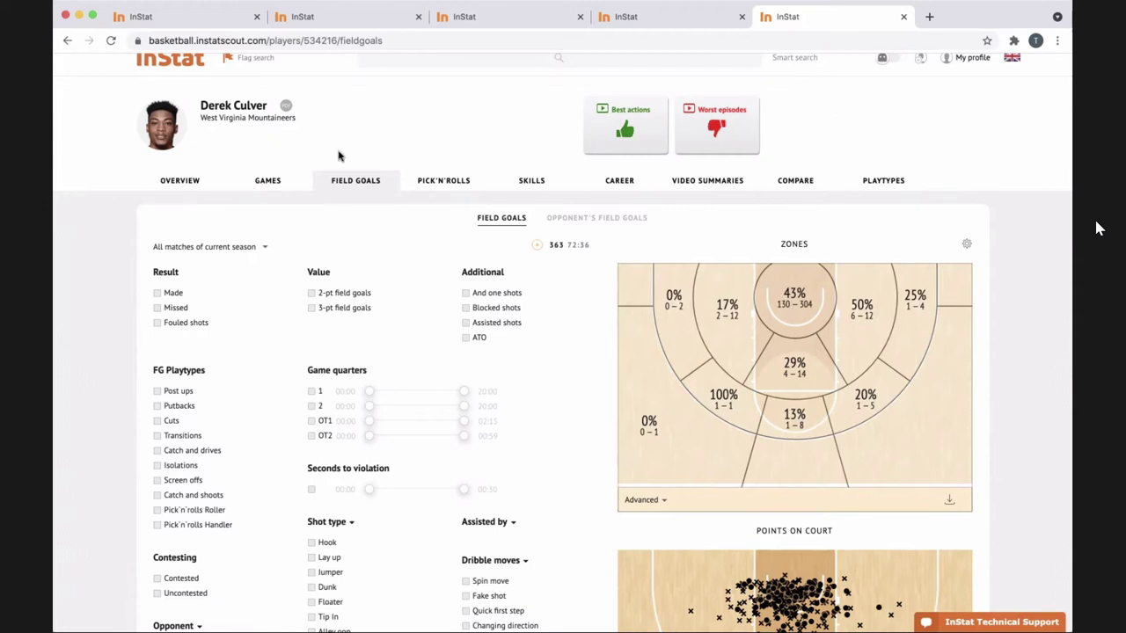
Step: Go to the Oklahoma State Cowboys team page and open its playtypes, keeping the offense figures as averages per game
click(307, 17)
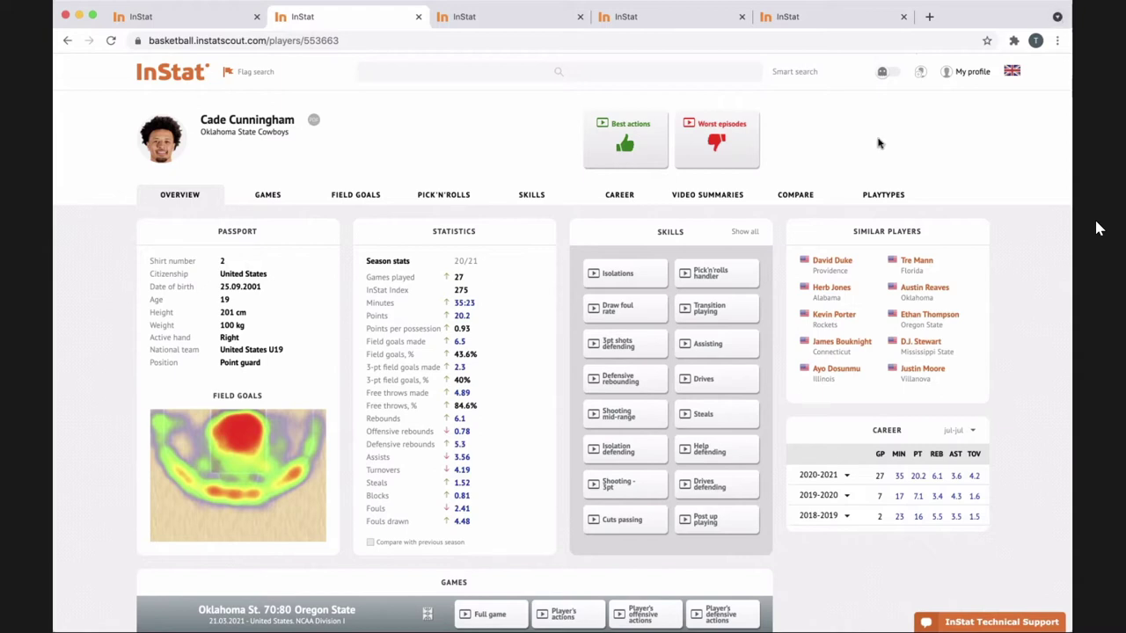
click(183, 17)
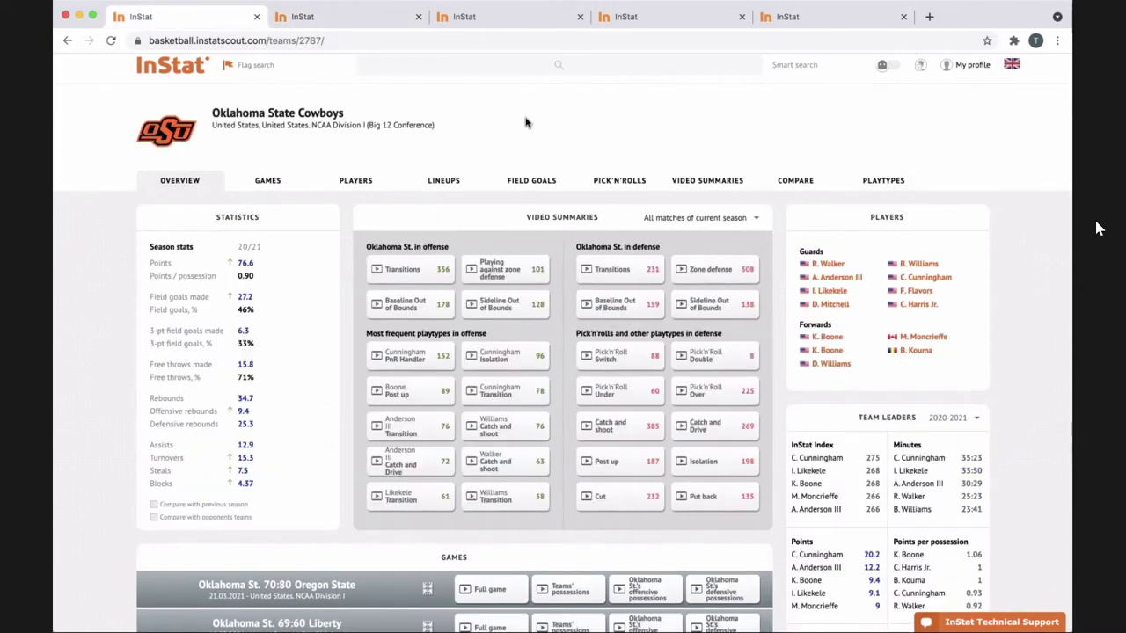
click(893, 181)
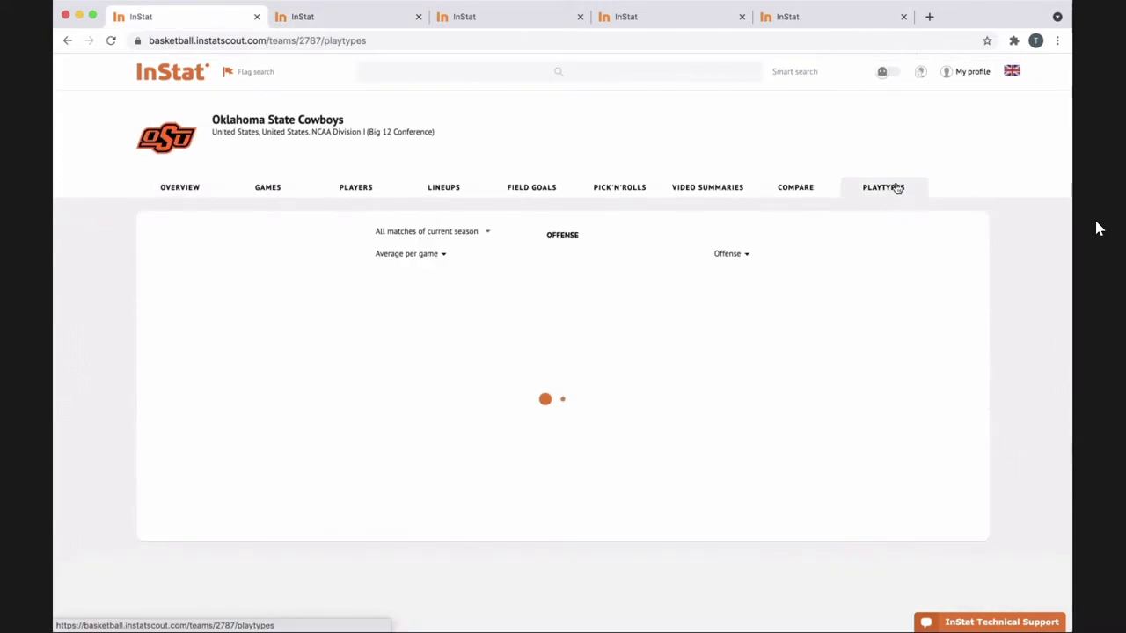
click(437, 254)
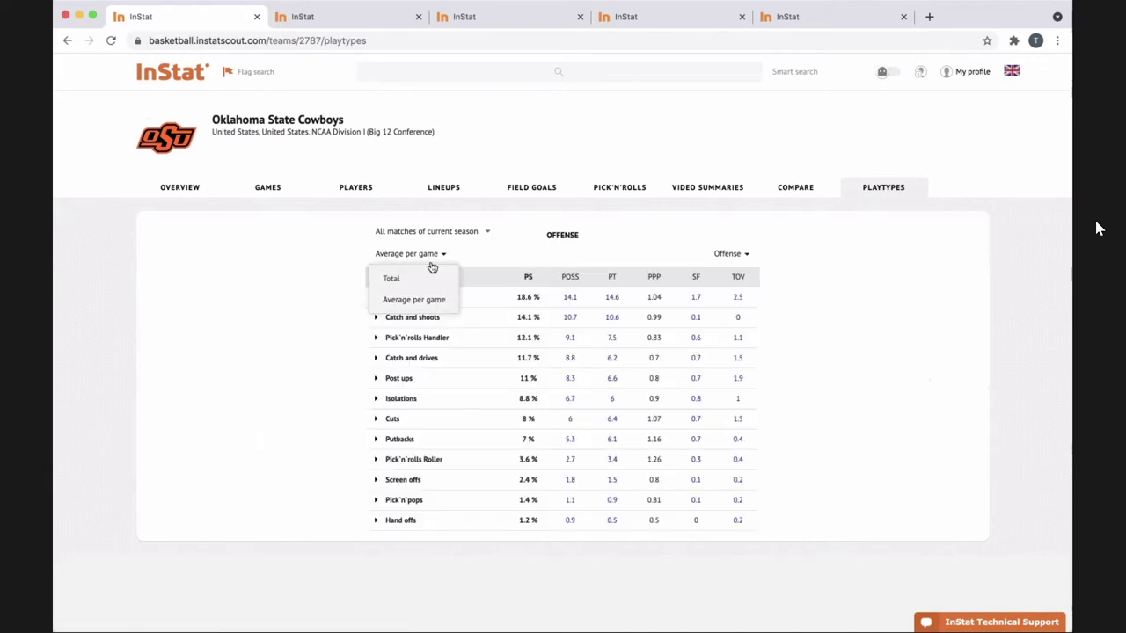
click(546, 252)
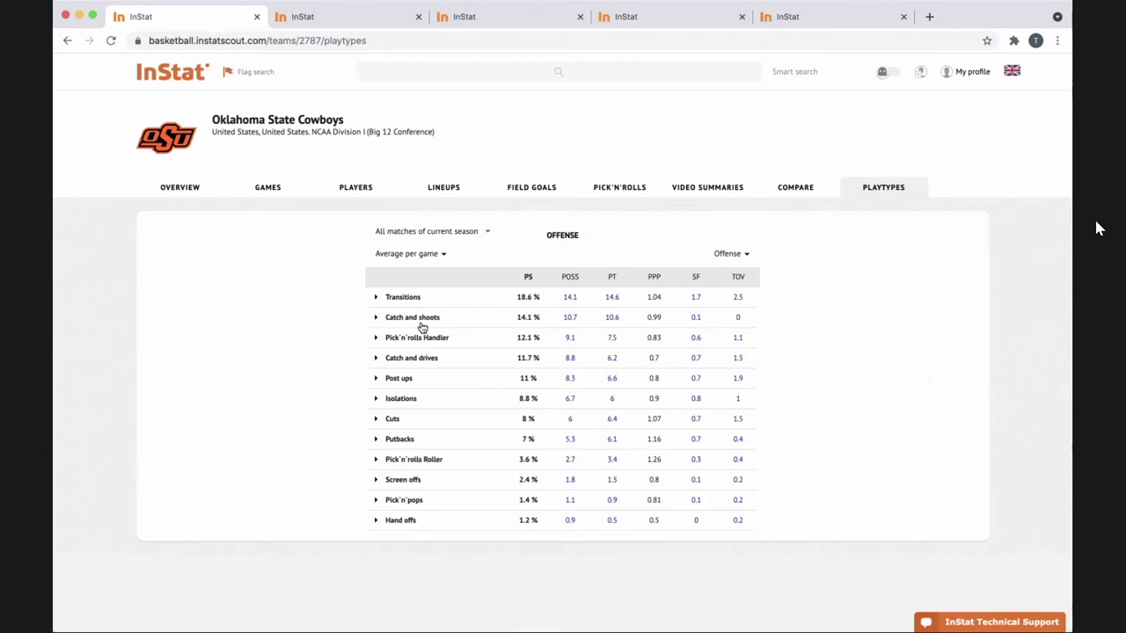
Step: Sort the offense playtypes by PPP and open Kalib Boone's possession clips under Pick'n'rolls Roller
click(653, 276)
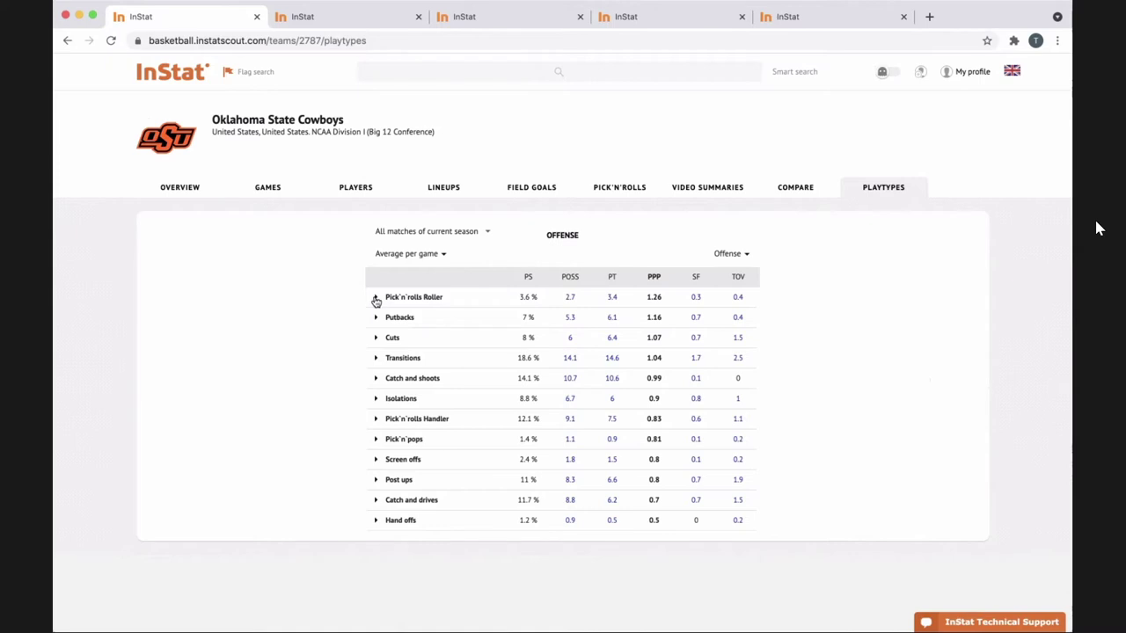
click(433, 302)
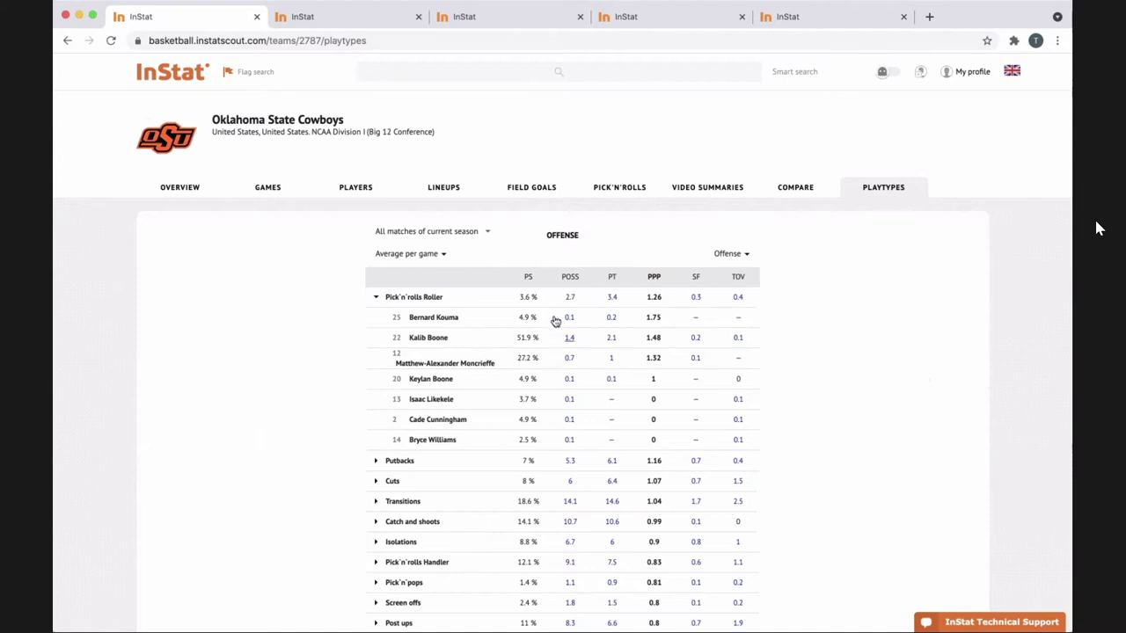
click(570, 337)
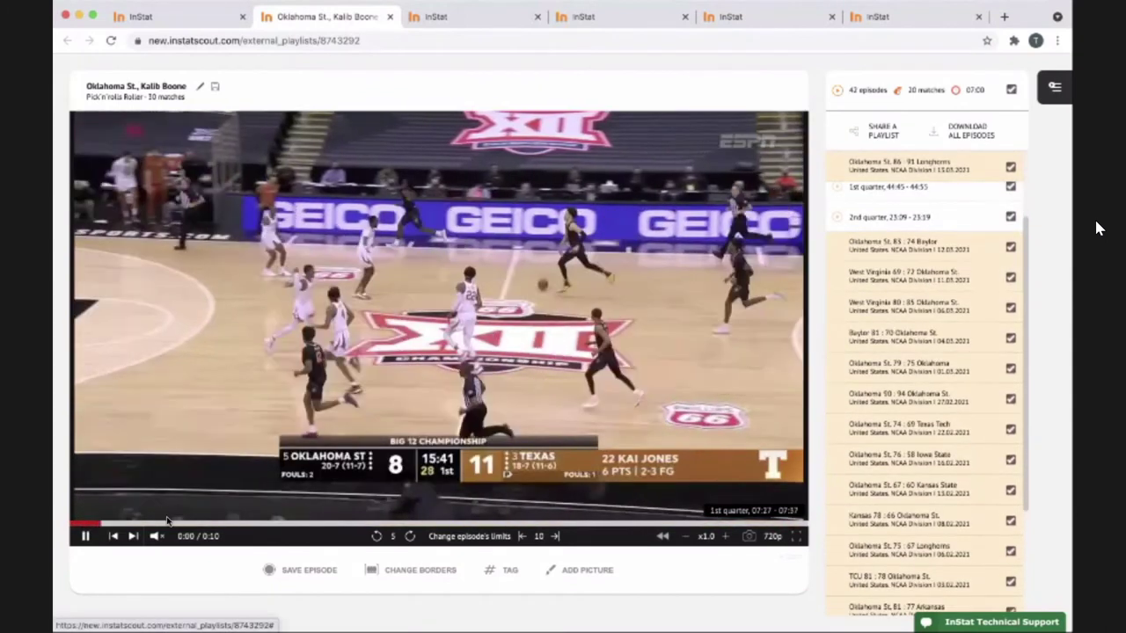
Step: Pause the first clip and play the 2nd-quarter 00:23 - 00:33 episode from the West Virginia 80 : 85 Oklahoma St. match
click(806, 419)
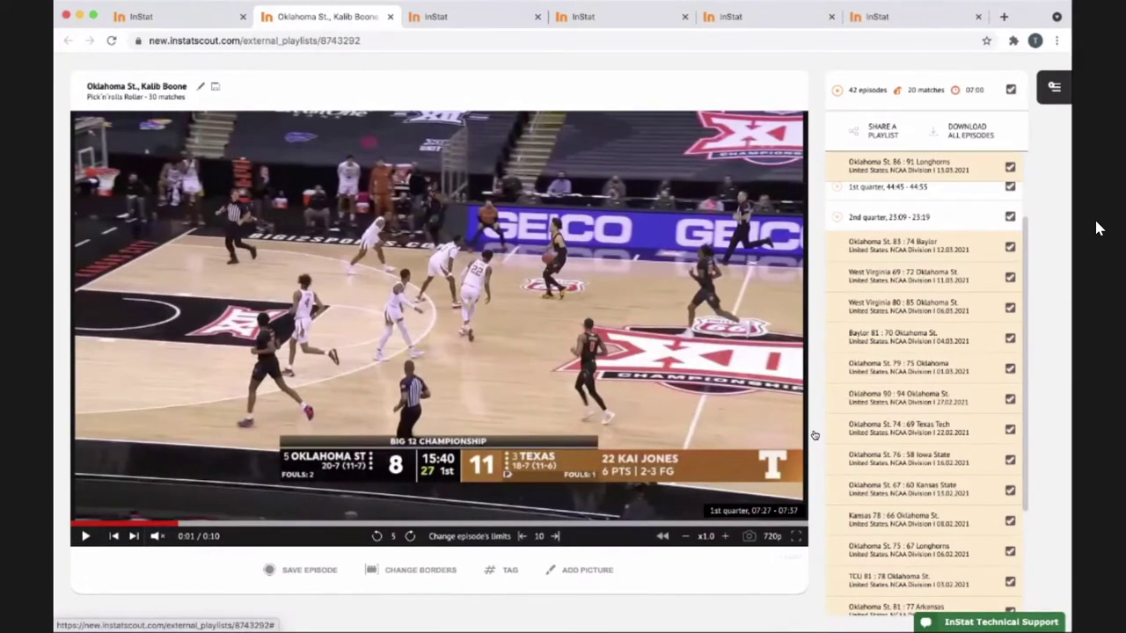
scroll(937, 506, down, 3)
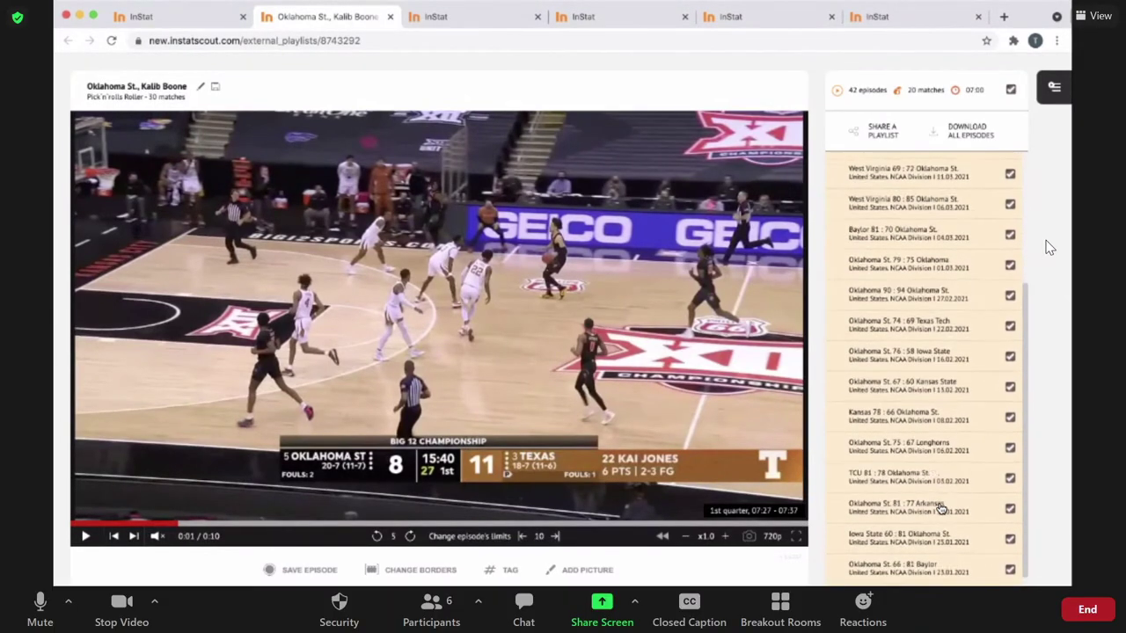
scroll(939, 506, up, 3)
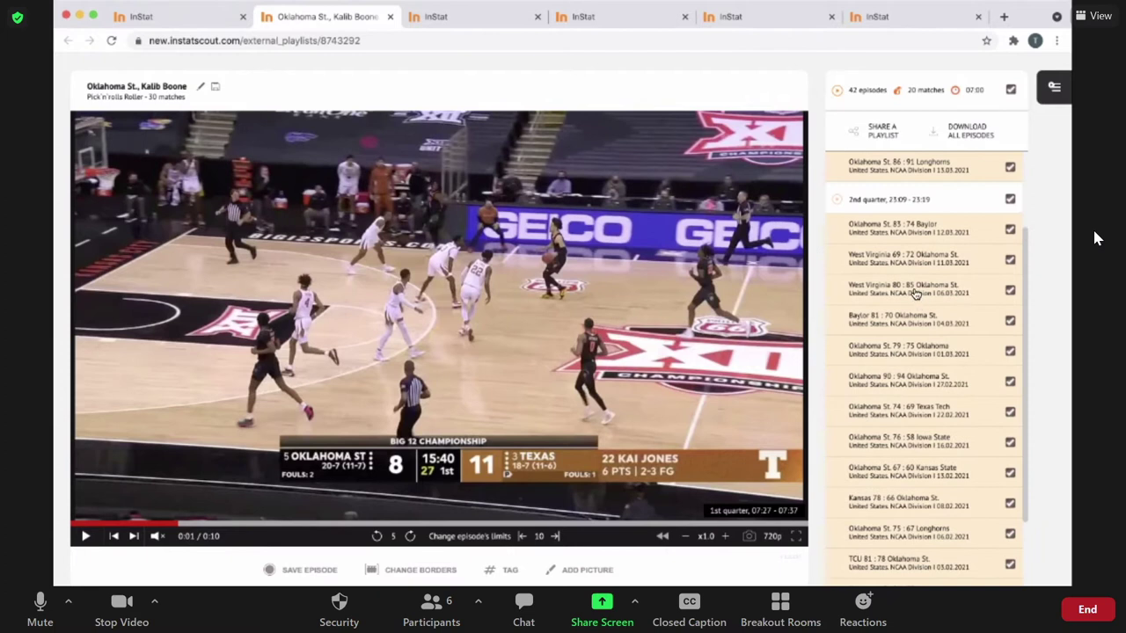
click(915, 294)
click(884, 324)
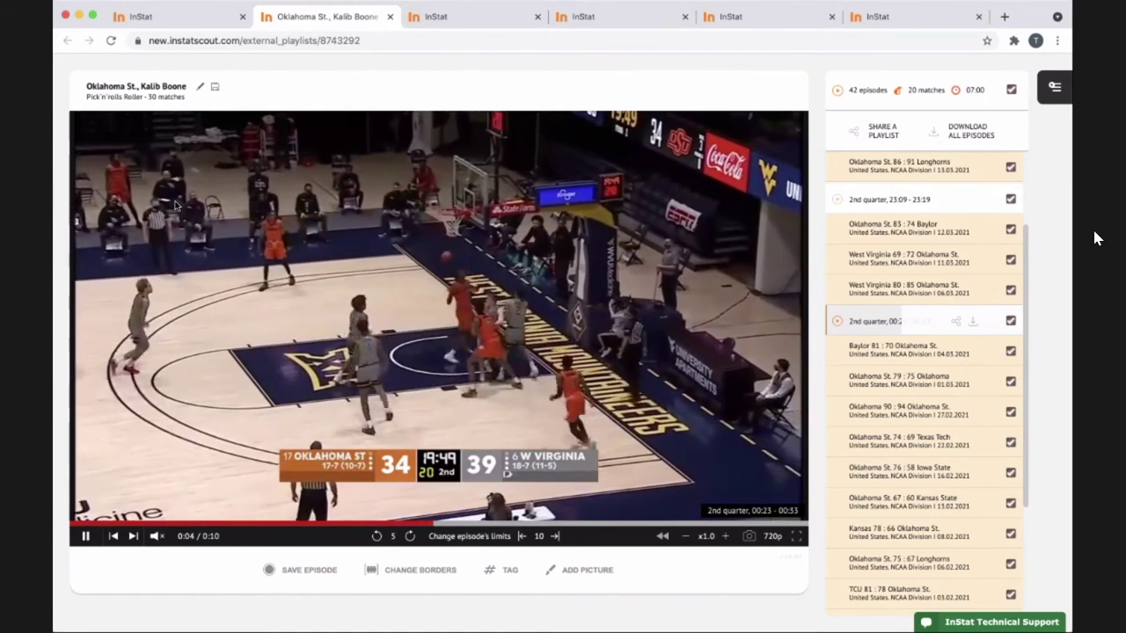
Step: Replay the West Virginia episode around 0:04, pause it at the shot, and close the Kalib Boone playlist
click(91, 537)
click(406, 523)
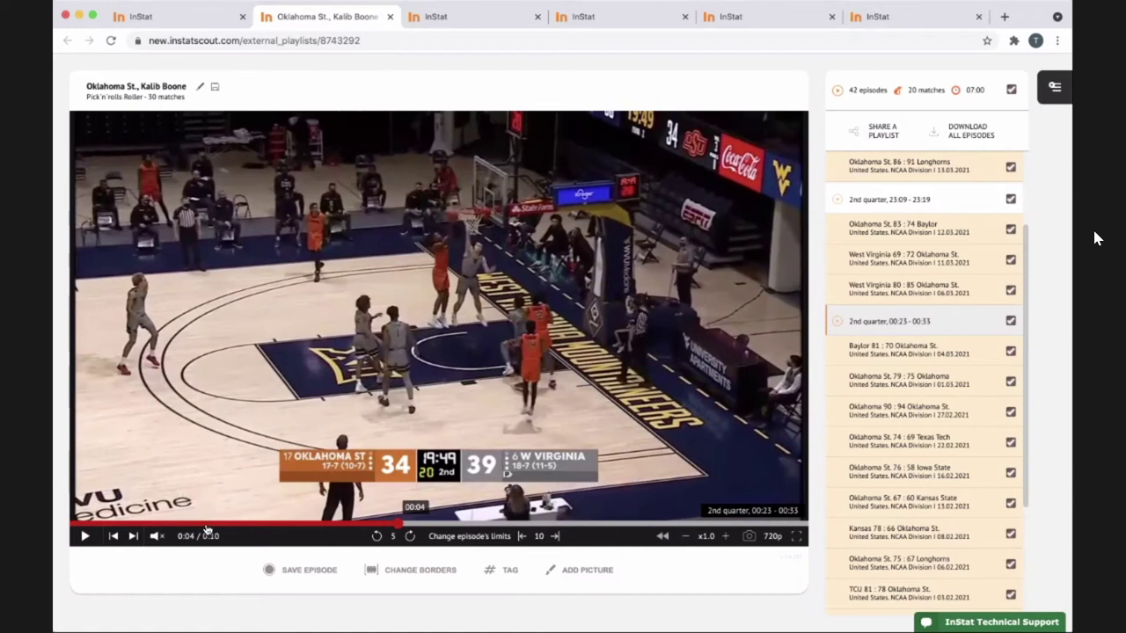
click(209, 524)
click(86, 536)
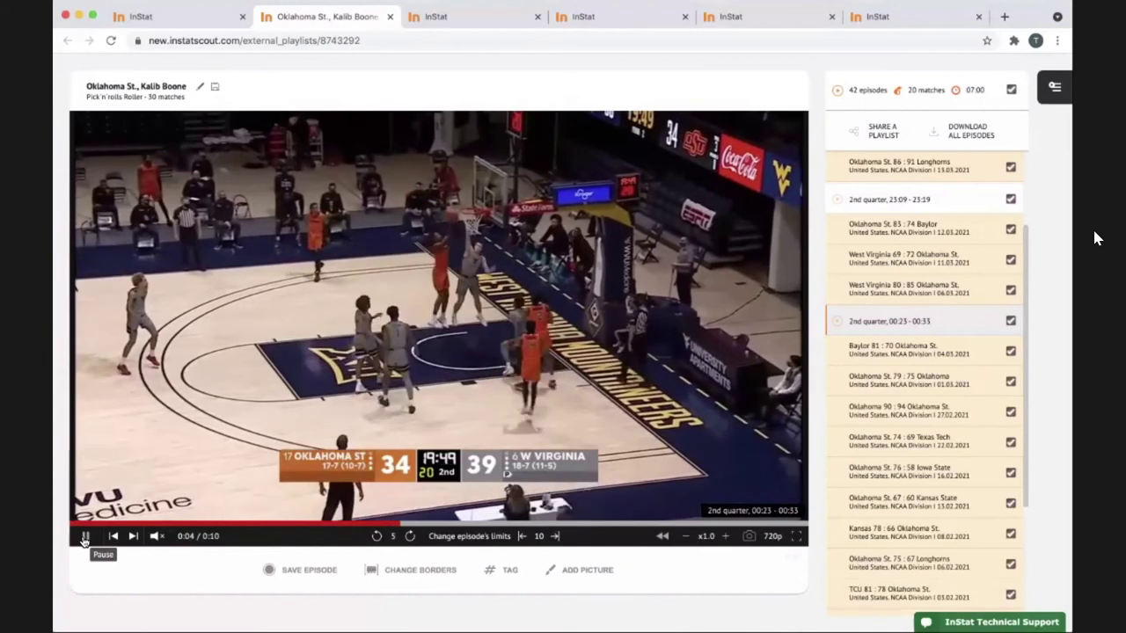
click(84, 537)
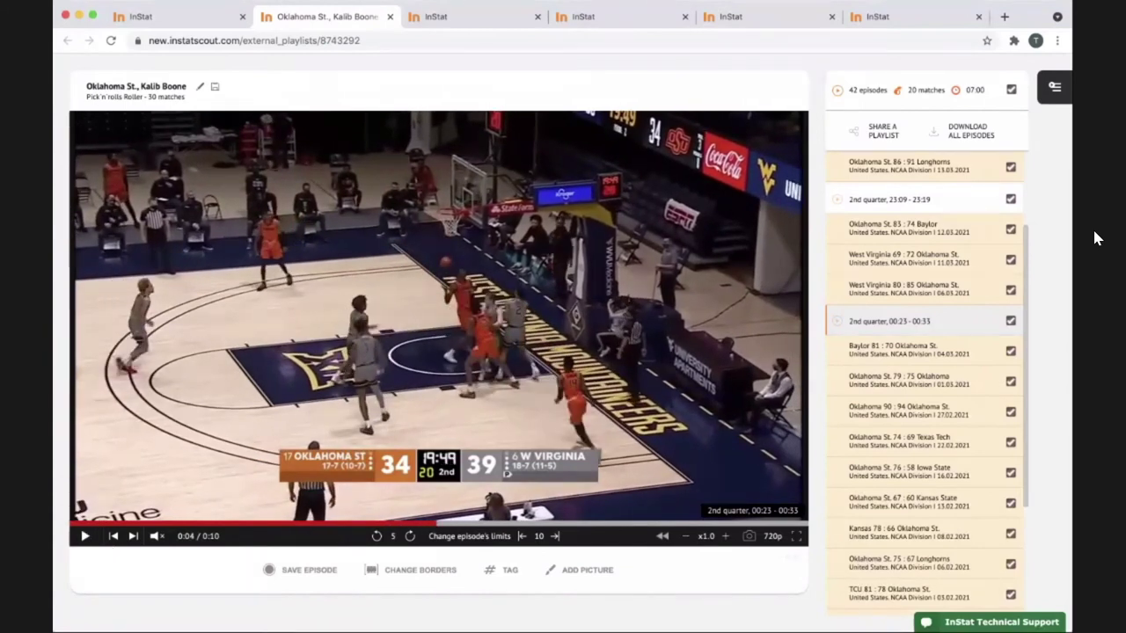
click(391, 16)
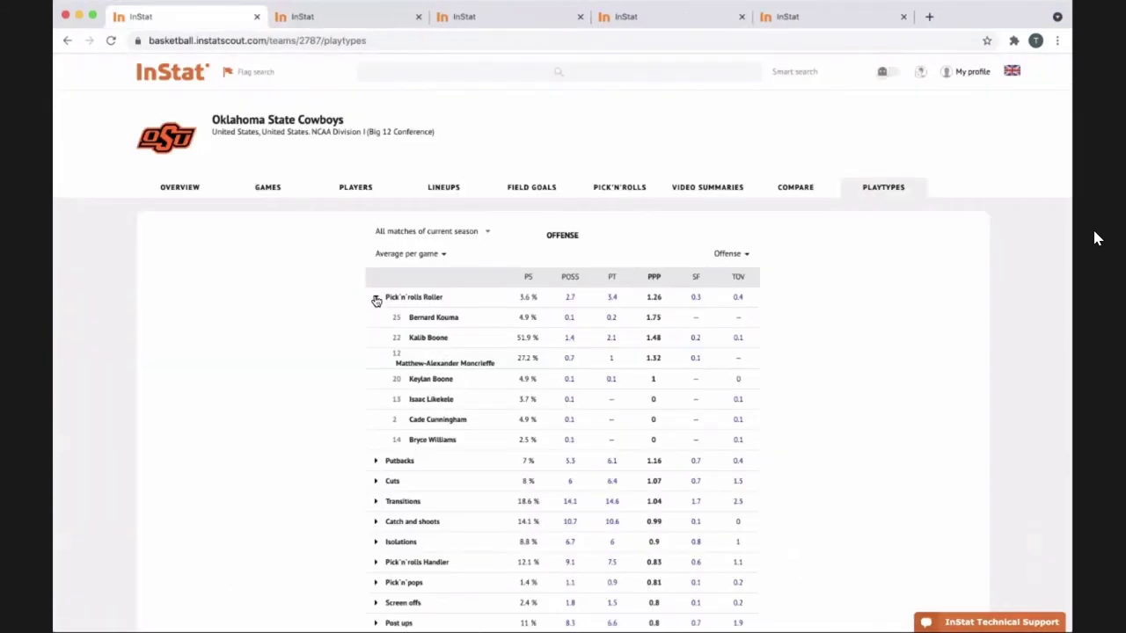
Step: Collapse Pick'n'rolls Roller, sort the playtypes by possessions and review the player breakdown of Catch and shoots
click(375, 298)
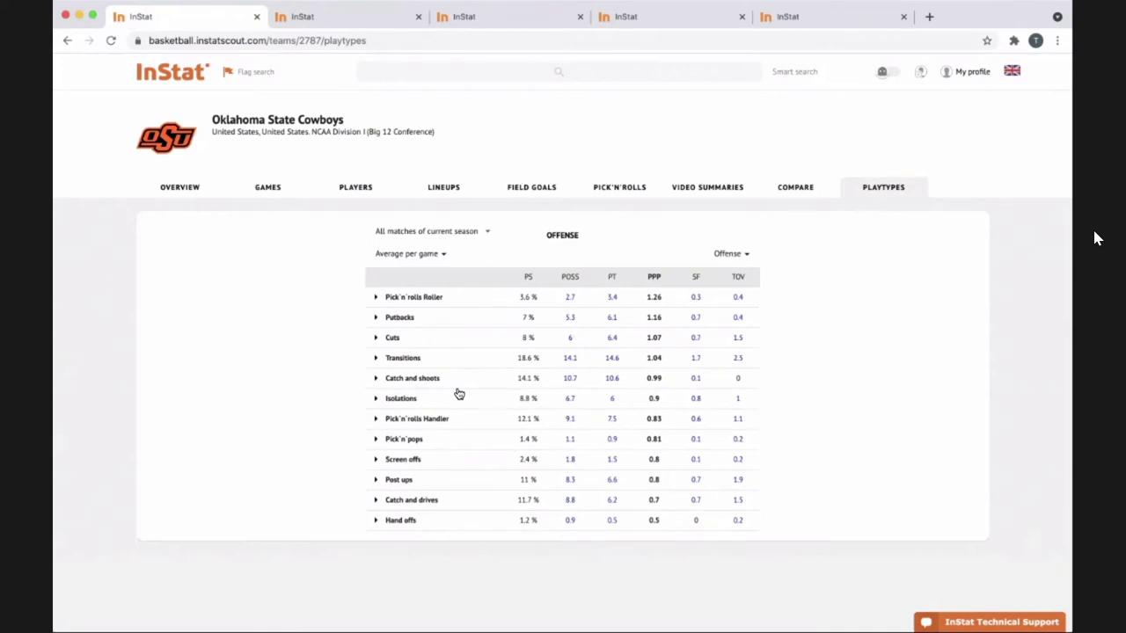
click(581, 276)
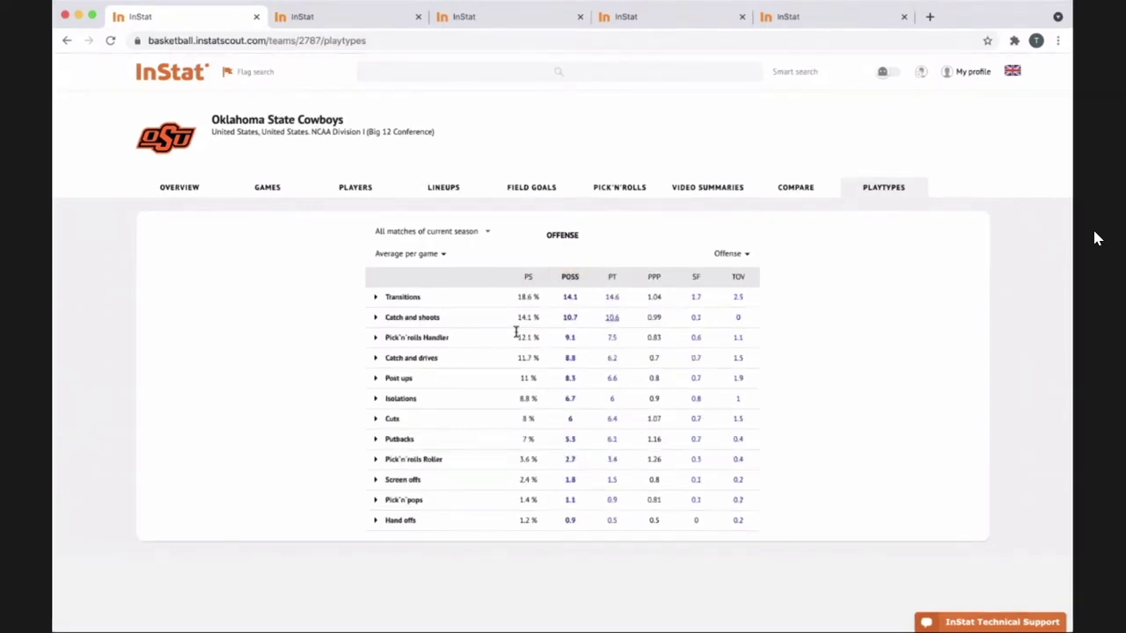
click(377, 318)
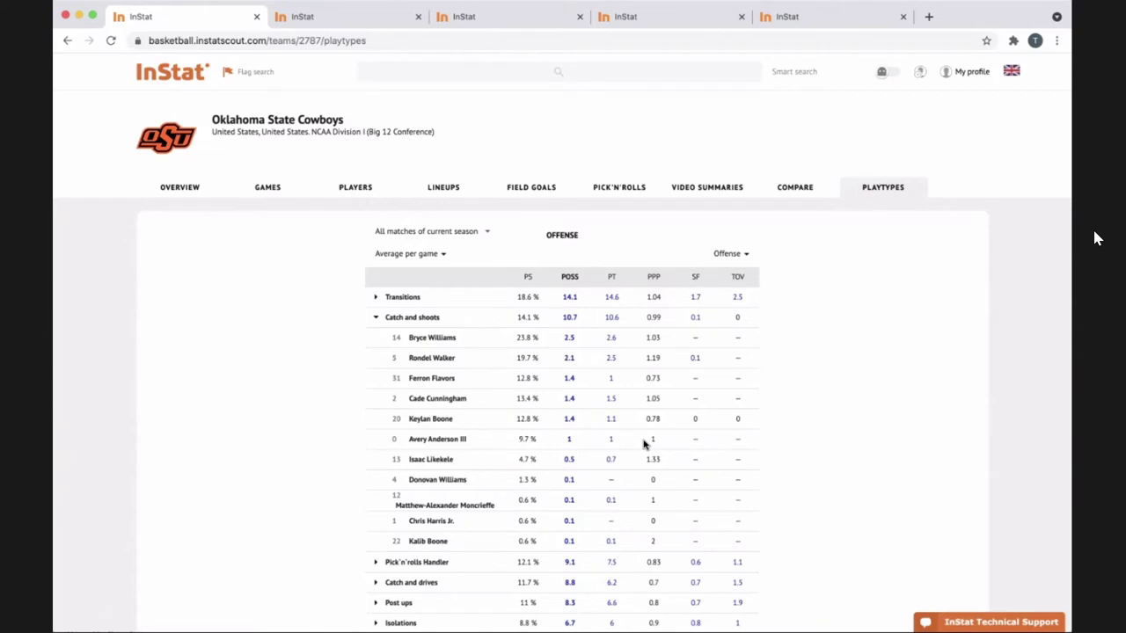
click(374, 317)
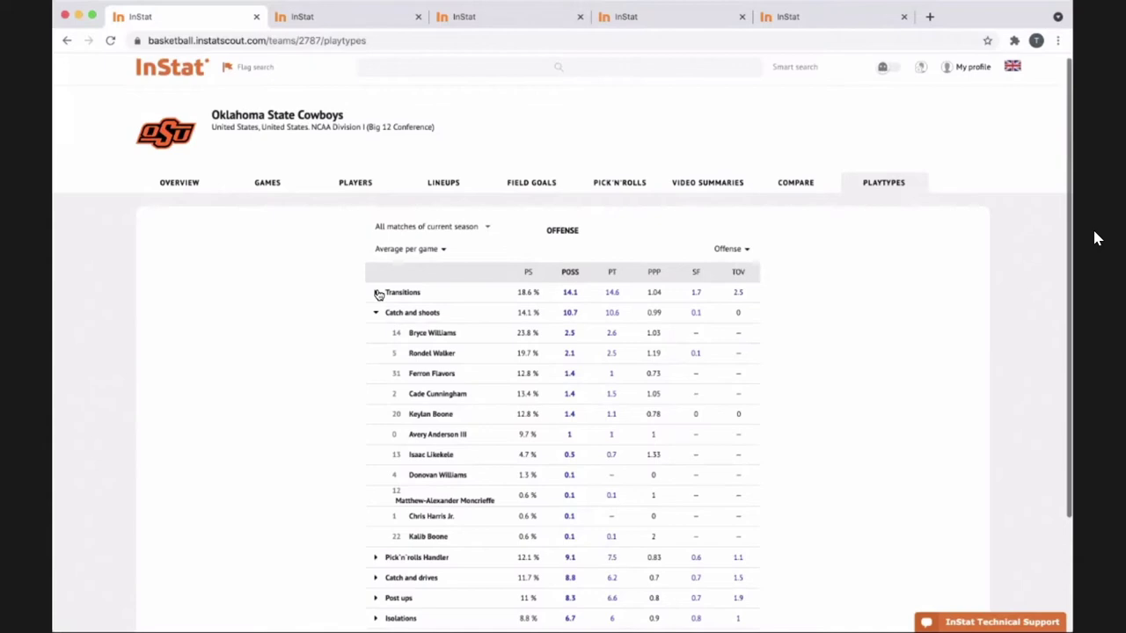
Step: Show the team's lineups boxscore as totals, and view the team's field goals page before returning to the lineups
click(454, 189)
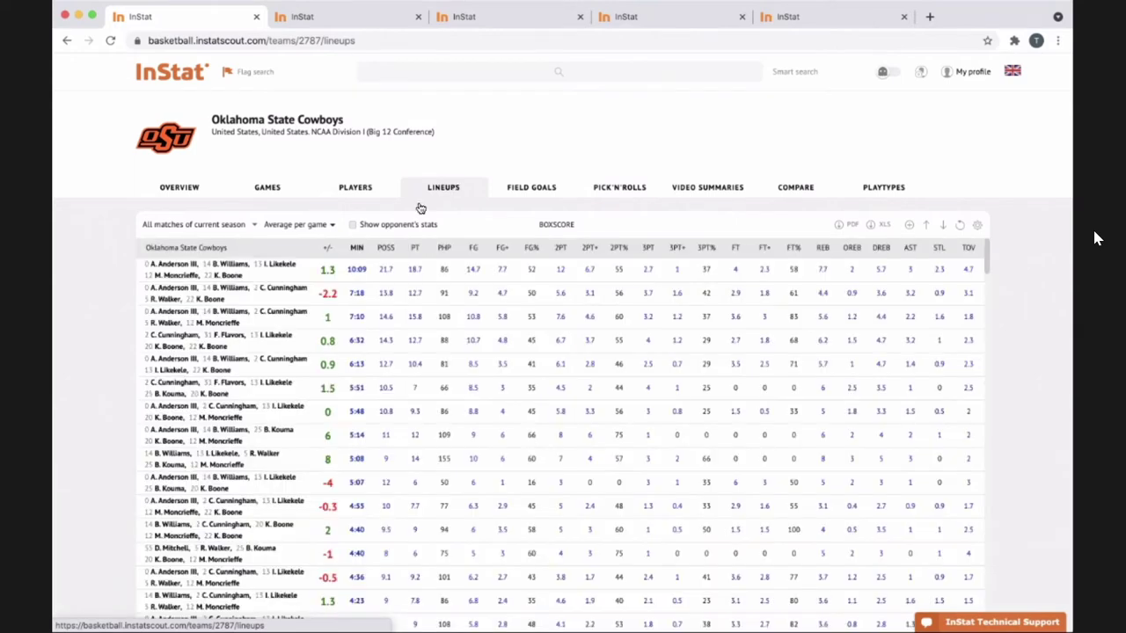
click(322, 227)
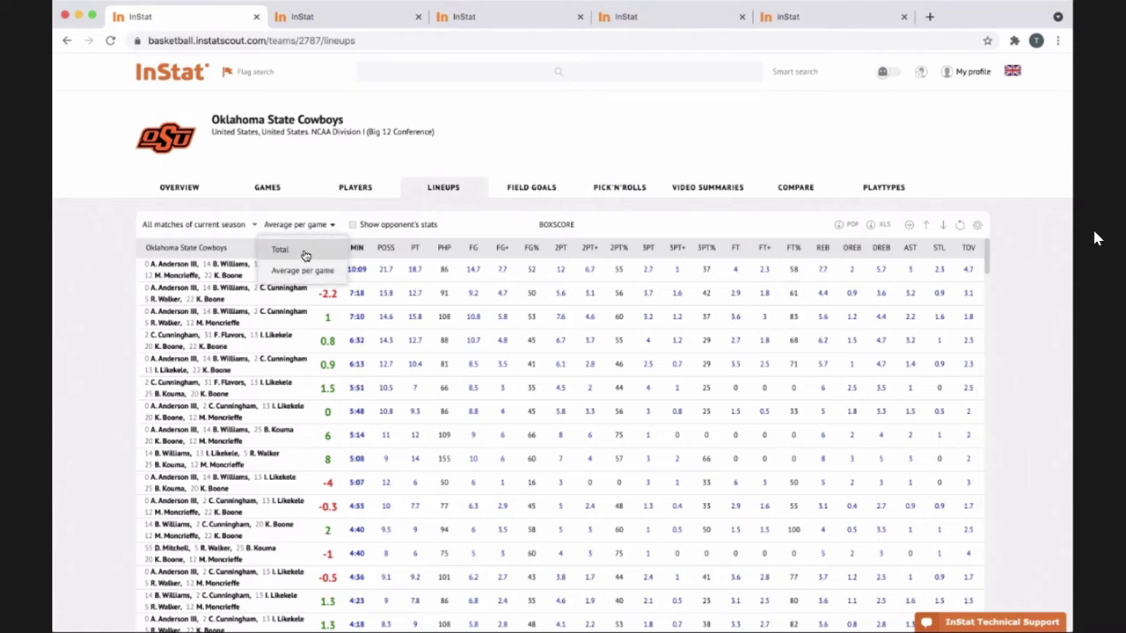
click(339, 256)
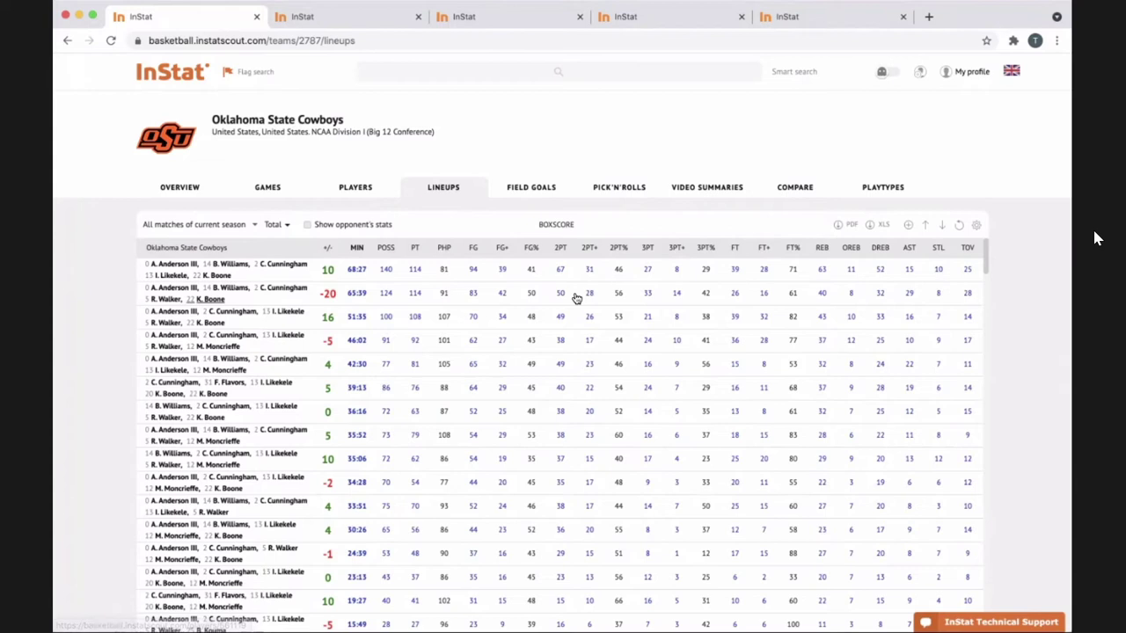
click(514, 193)
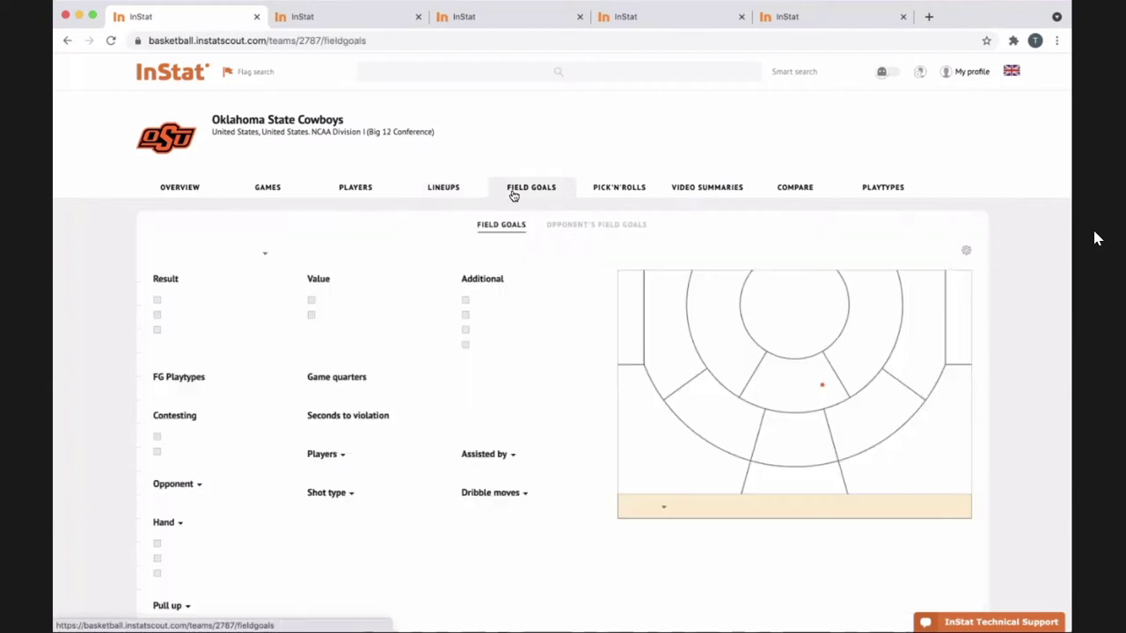
click(448, 186)
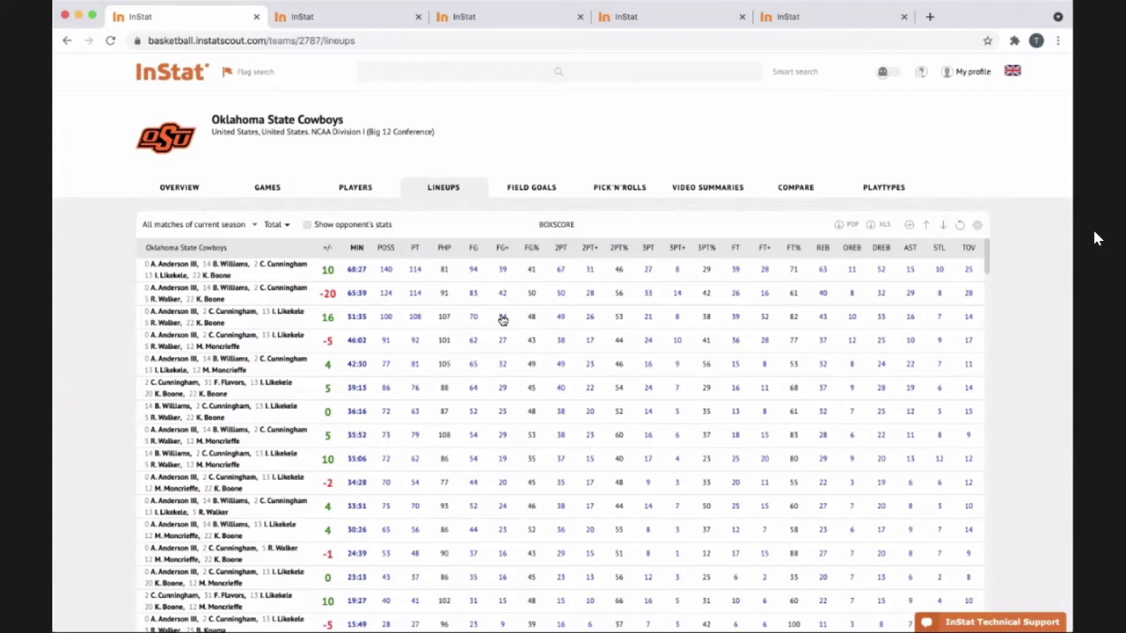
Step: Open the team's players statistics and display the boxscore as totals
click(356, 189)
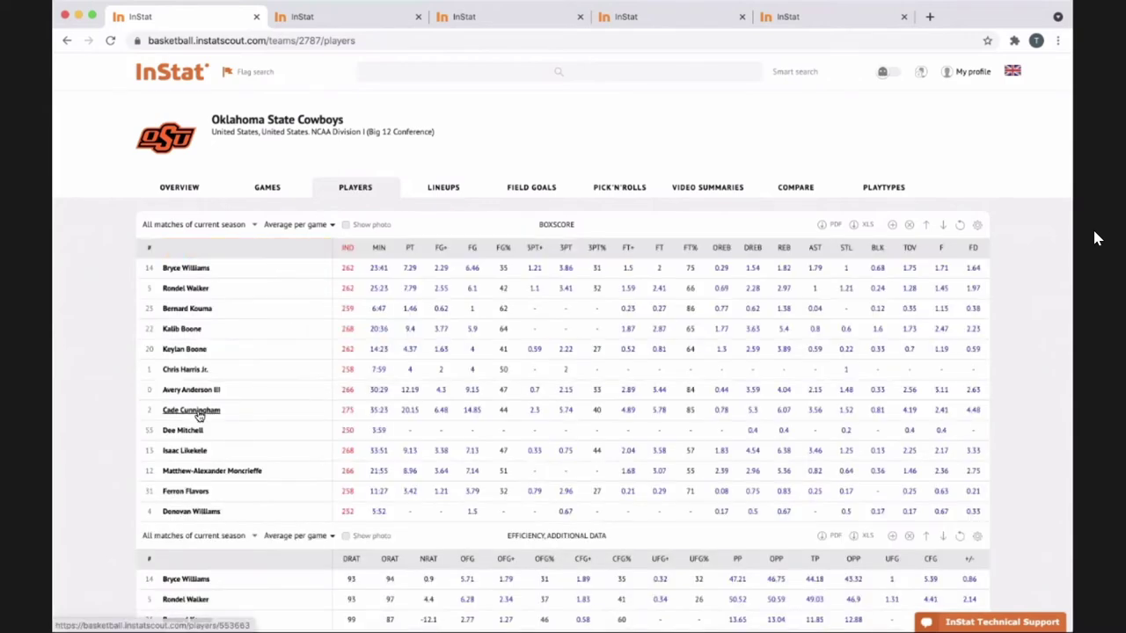
click(312, 226)
click(294, 256)
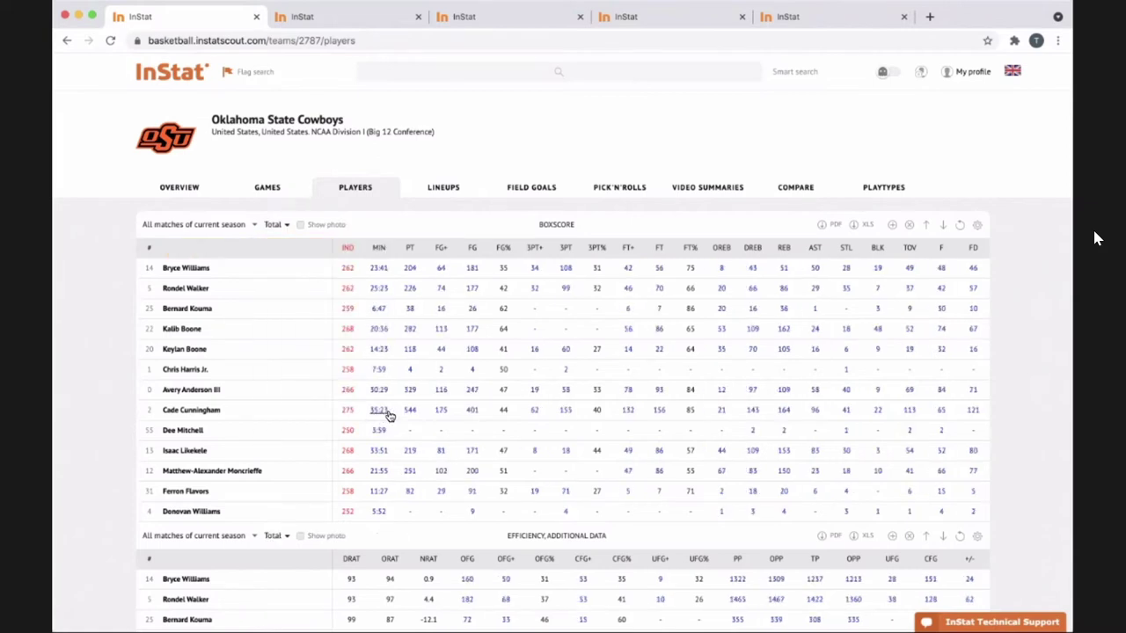
click(191, 410)
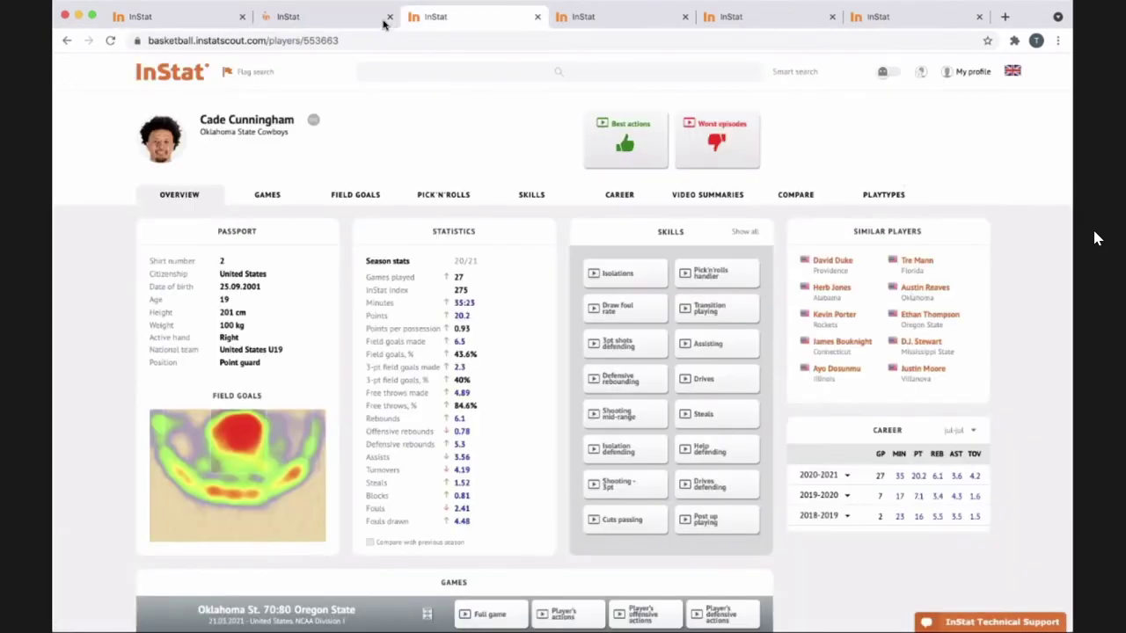
click(389, 17)
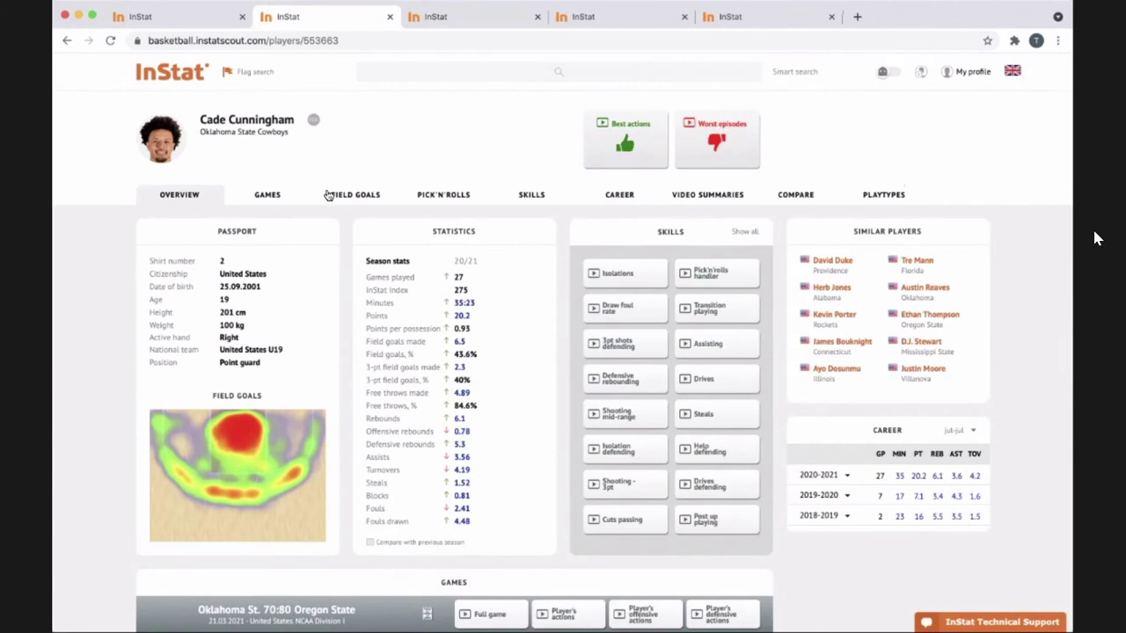
click(294, 194)
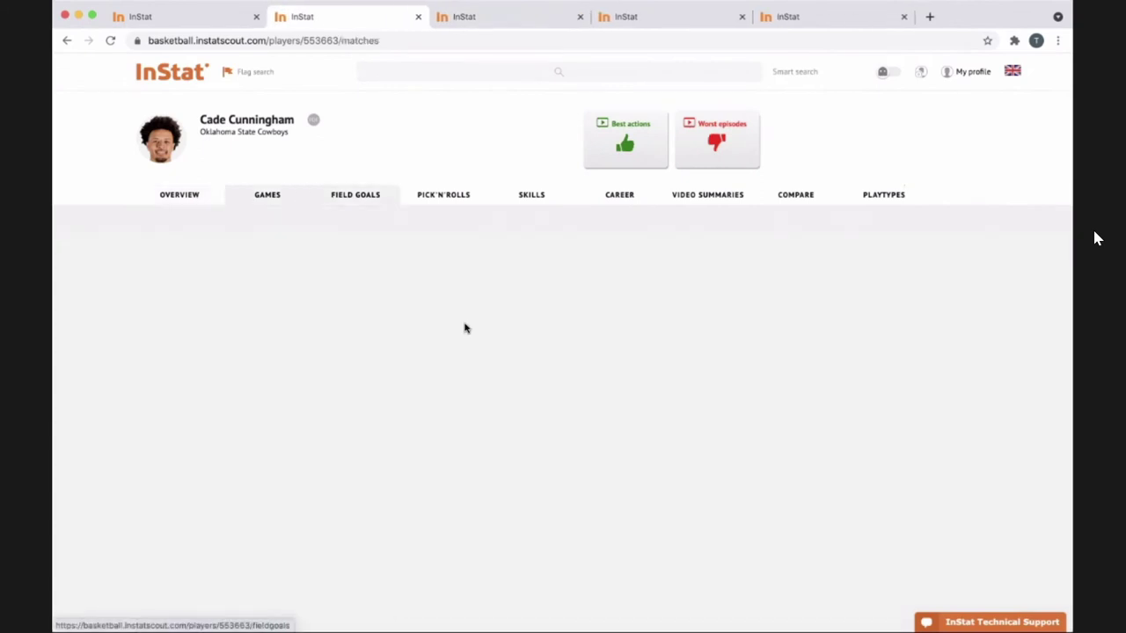
Step: Examine Cade Cunningham's game-by-game boxscore and bring up the video options for the 11/03 West Virginia game
scroll(455, 320, down, 2)
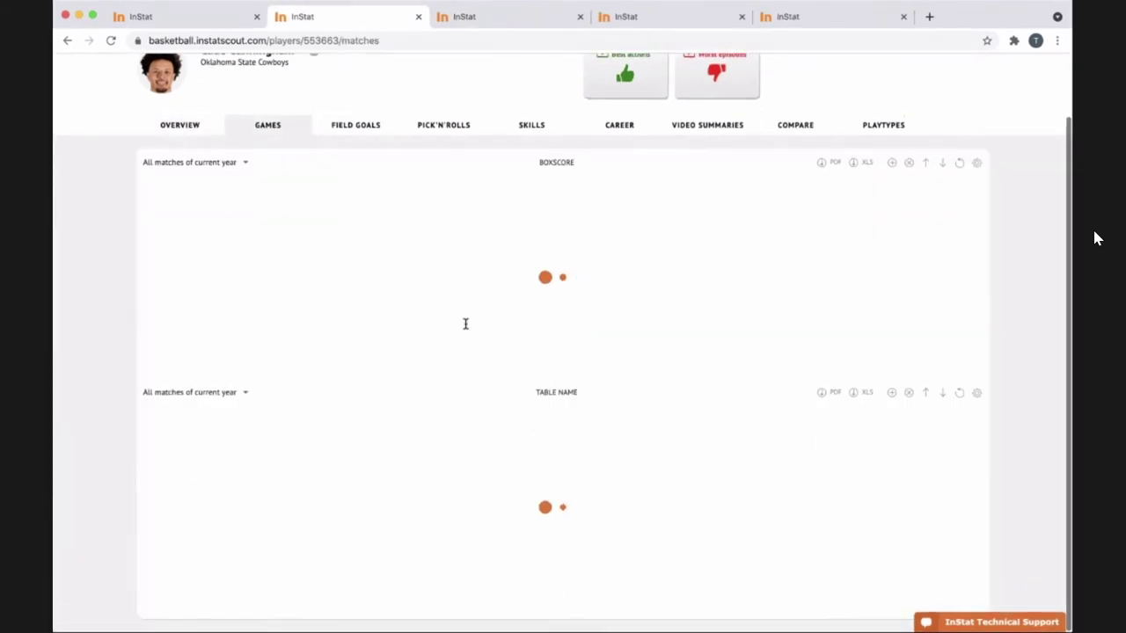
scroll(752, 310, down, 1)
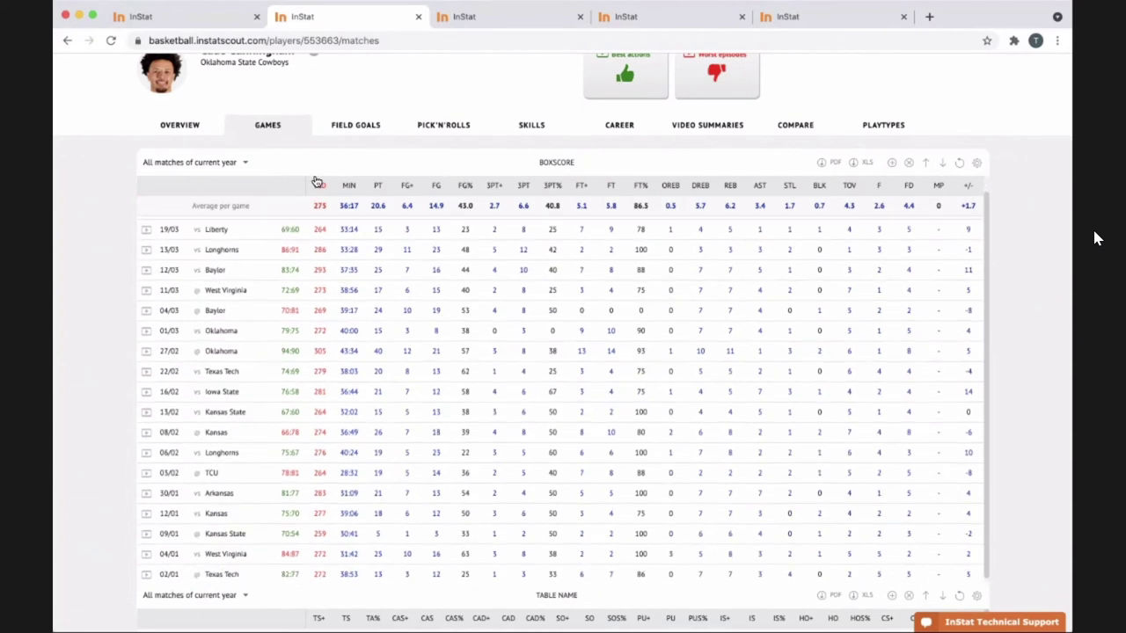
scroll(581, 286, up, 2)
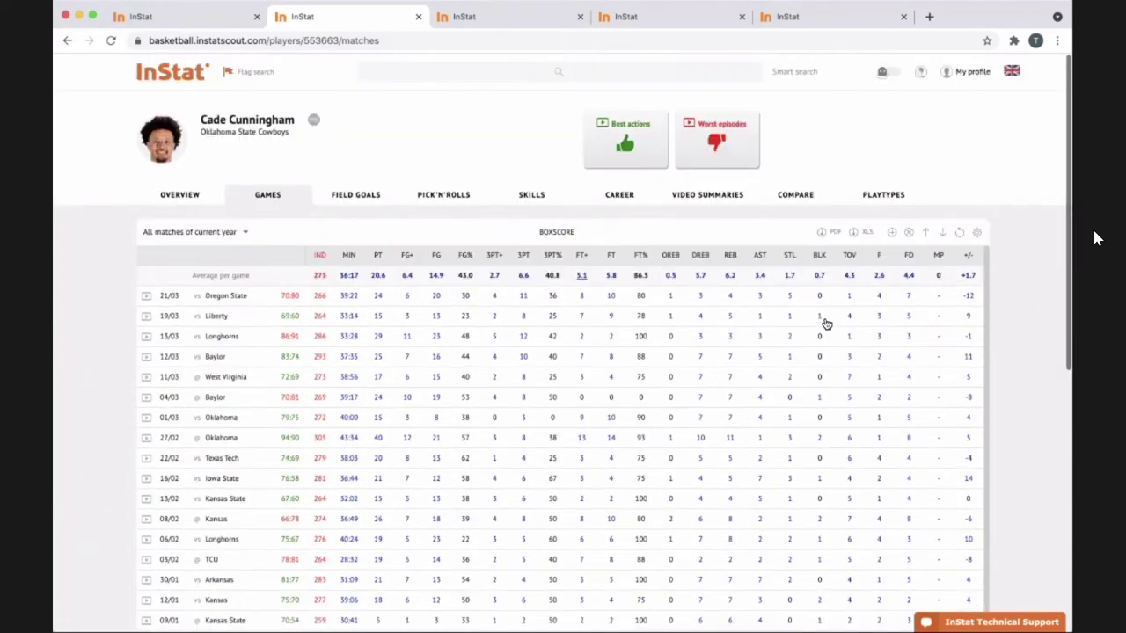
scroll(403, 325, down, 1)
scroll(403, 325, down, 1)
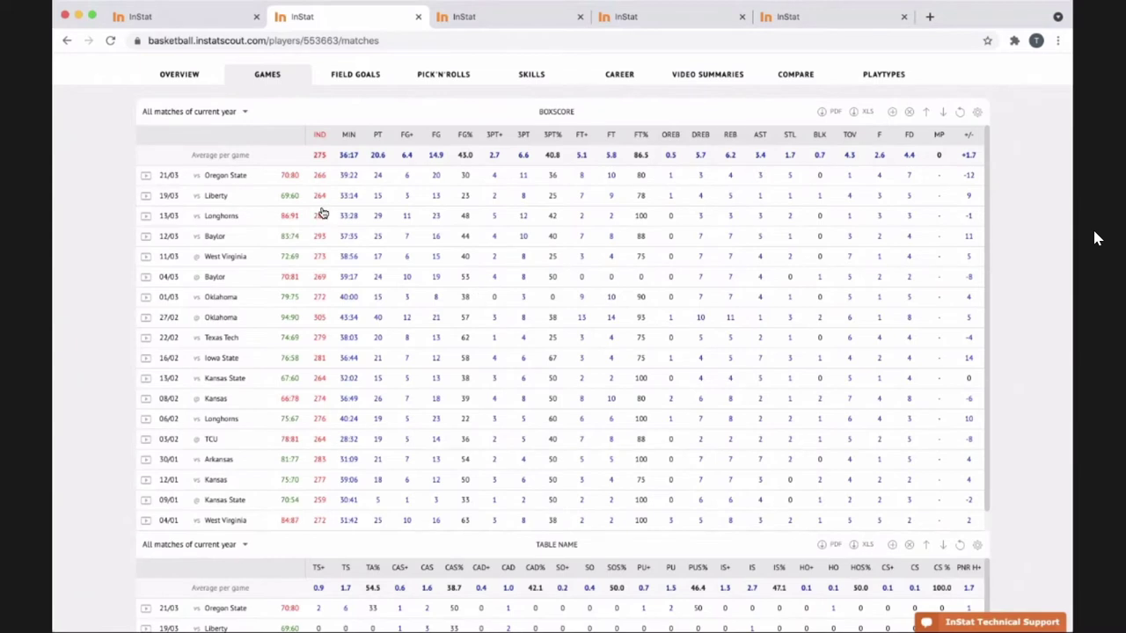
click(148, 261)
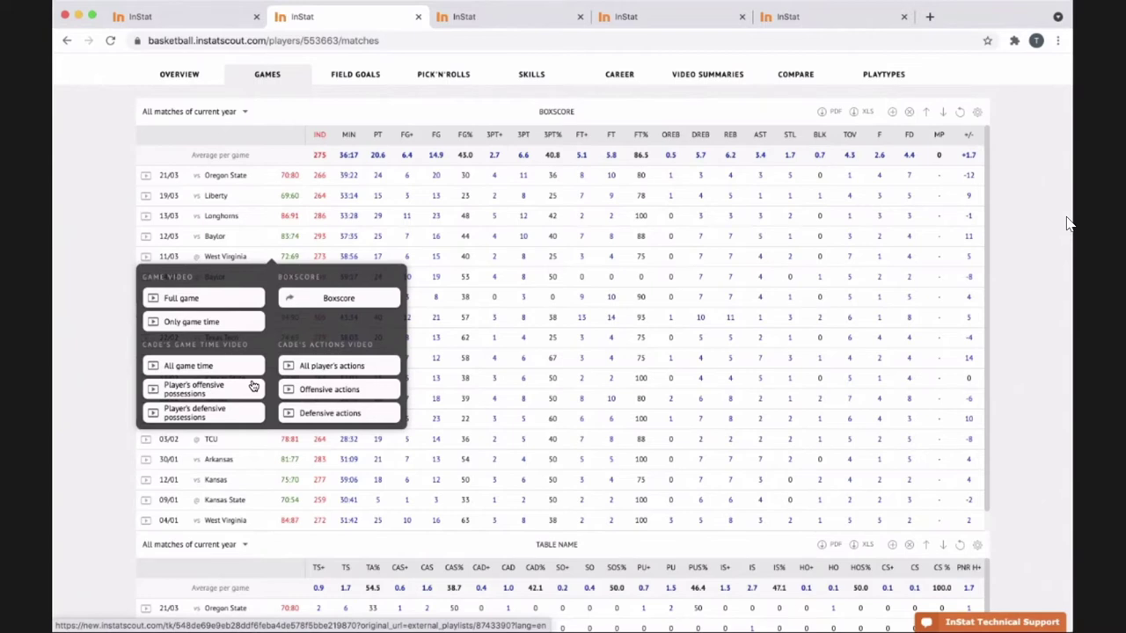
Step: Dismiss the game's video options, open Cade Cunningham's field goals page and look over the shot zones and filters
click(333, 108)
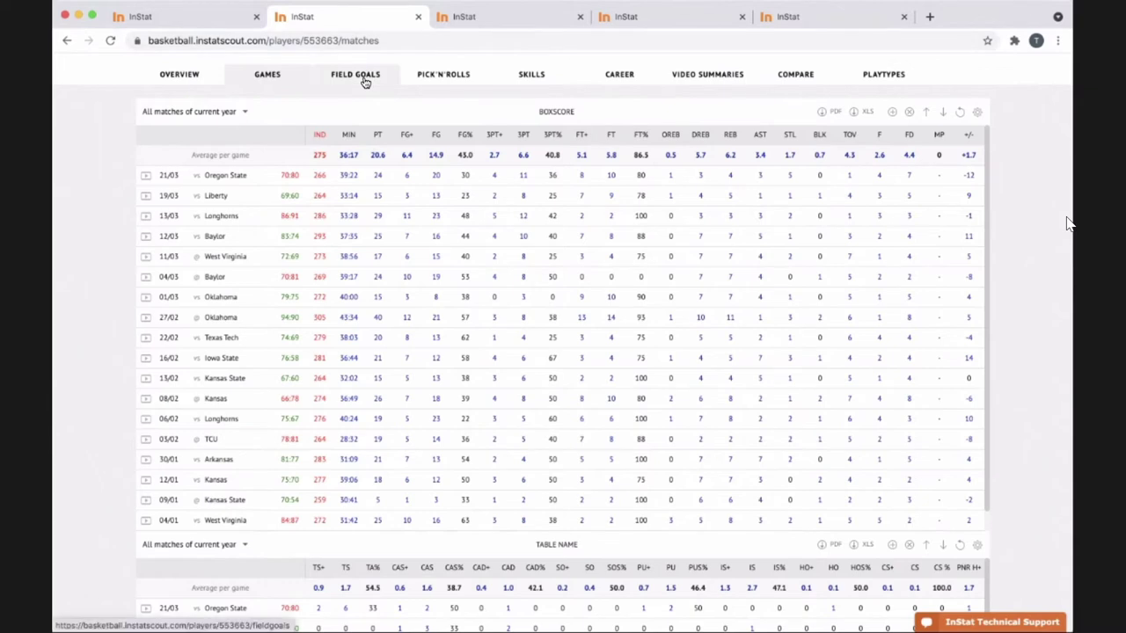
click(365, 78)
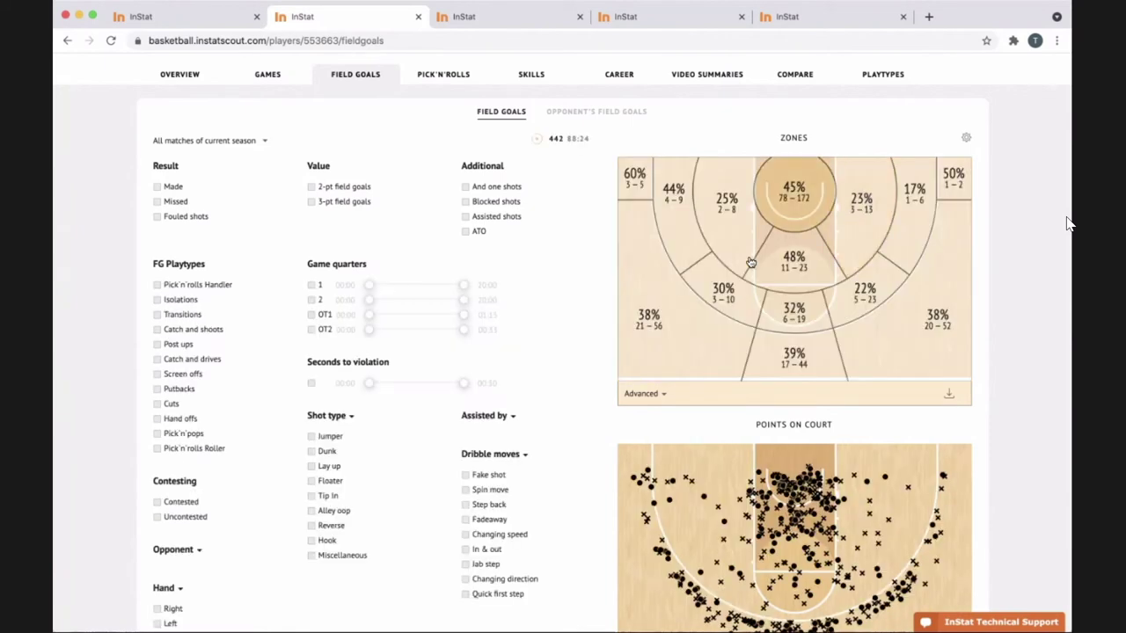
scroll(747, 260, up, 2)
scroll(750, 262, down, 2)
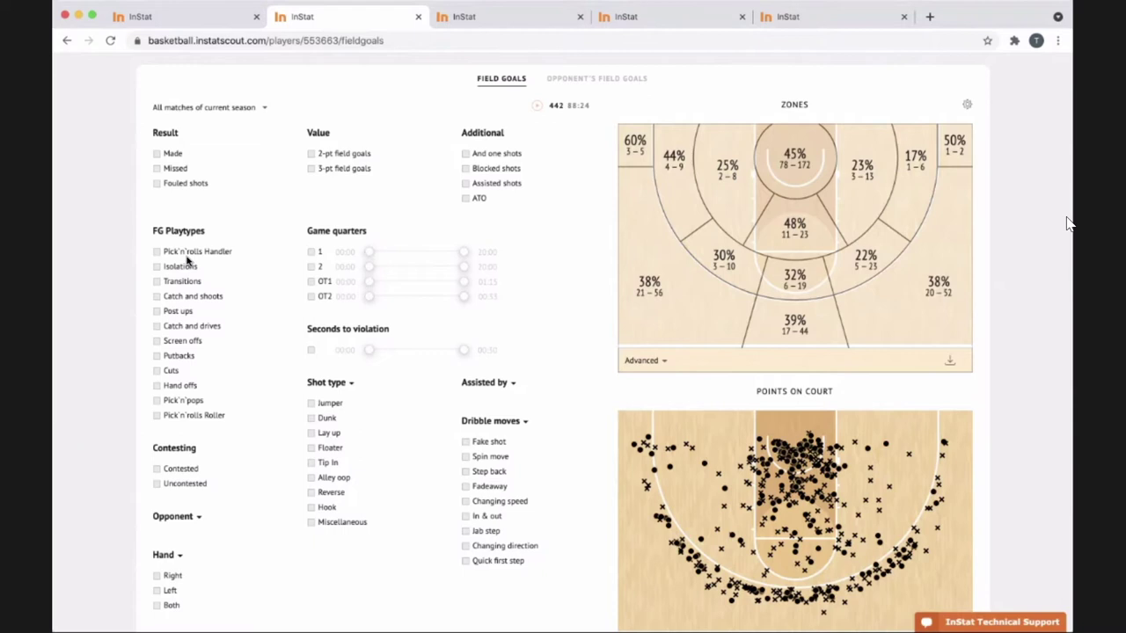
scroll(186, 260, down, 2)
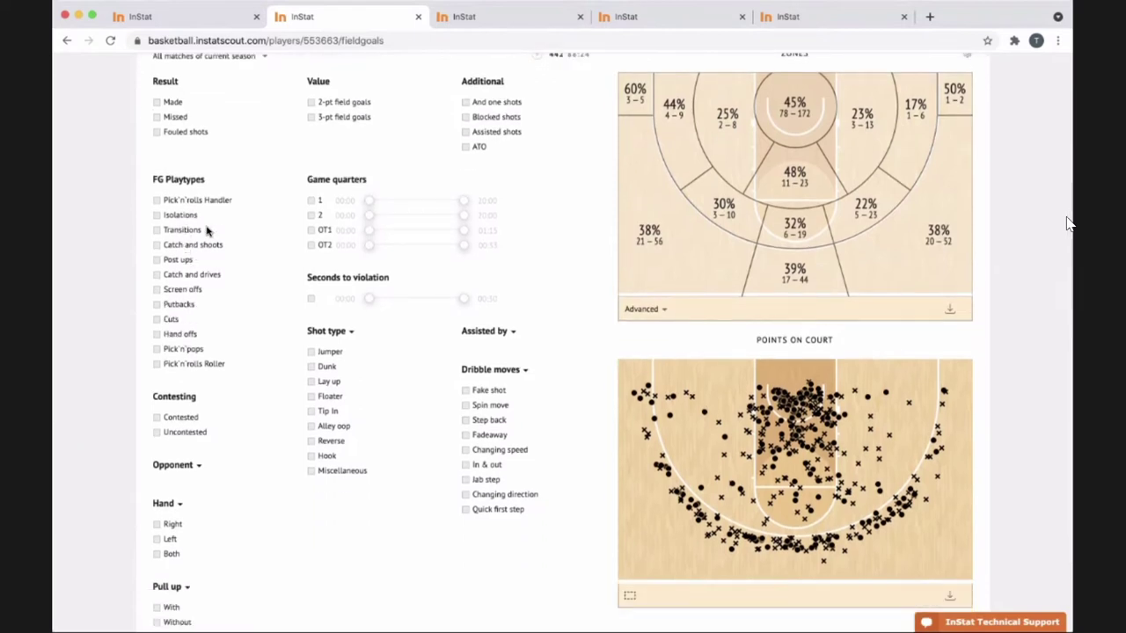
Step: Filter Cade Cunningham's field goals by Catch and shoots, and replace that playtype with Pick'n'rolls Handler to compare the shot charts
click(156, 246)
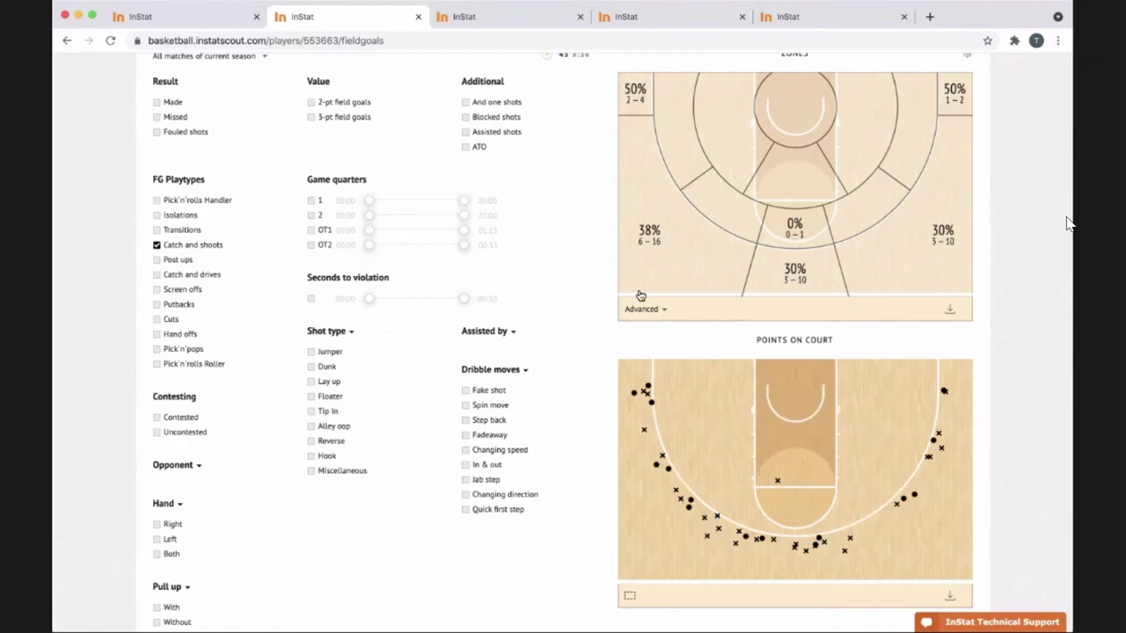
scroll(749, 373, up, 2)
scroll(749, 374, up, 1)
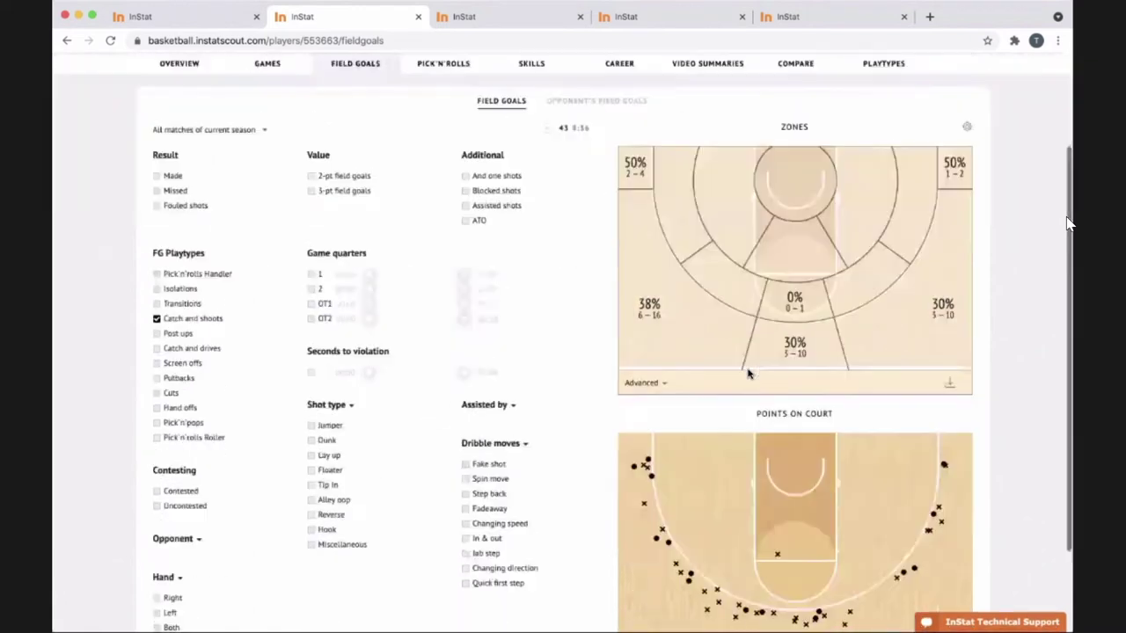
scroll(748, 374, down, 3)
scroll(749, 374, up, 3)
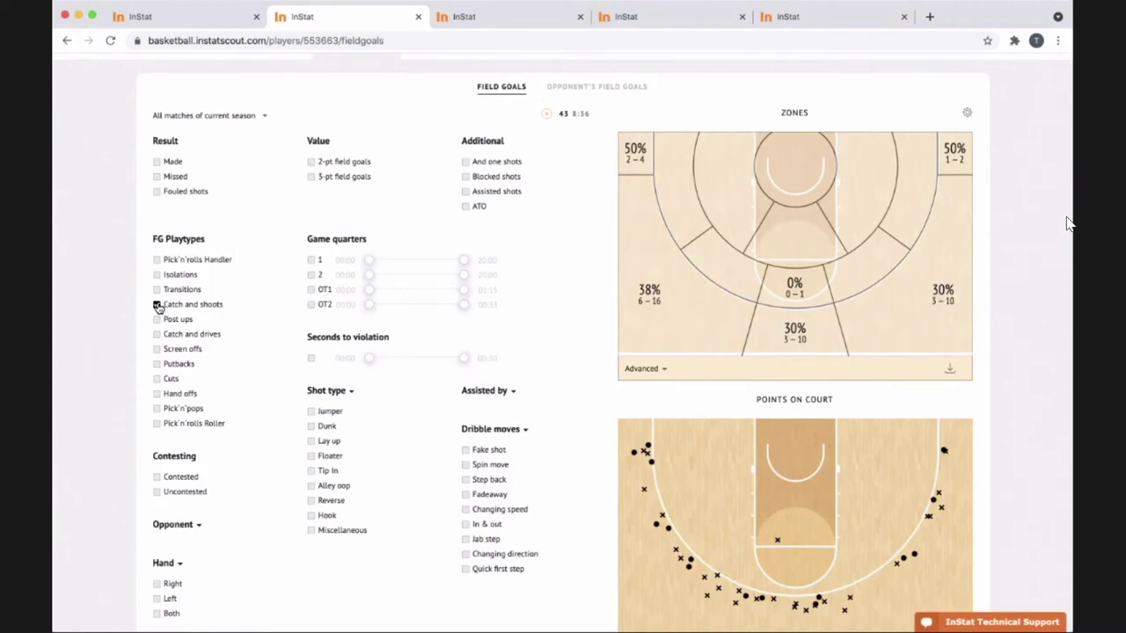
click(156, 260)
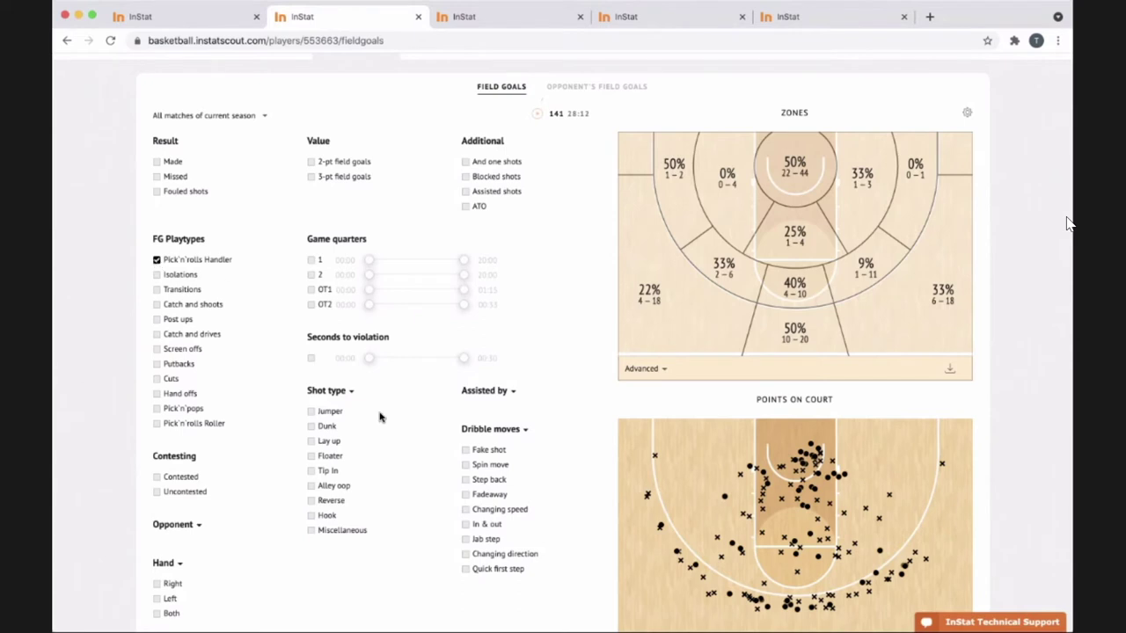
scroll(380, 416, up, 3)
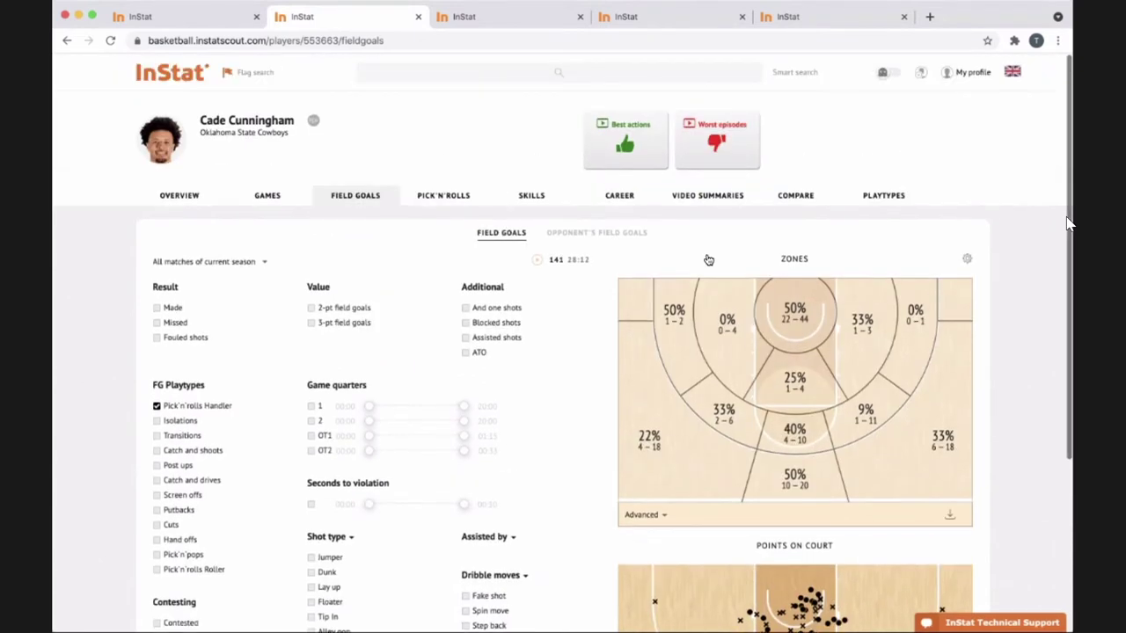
Step: Open Cade Cunningham's playtypes, sort the offense table by PPP, and expand and collapse the Pick'n'pops breakdown
click(886, 194)
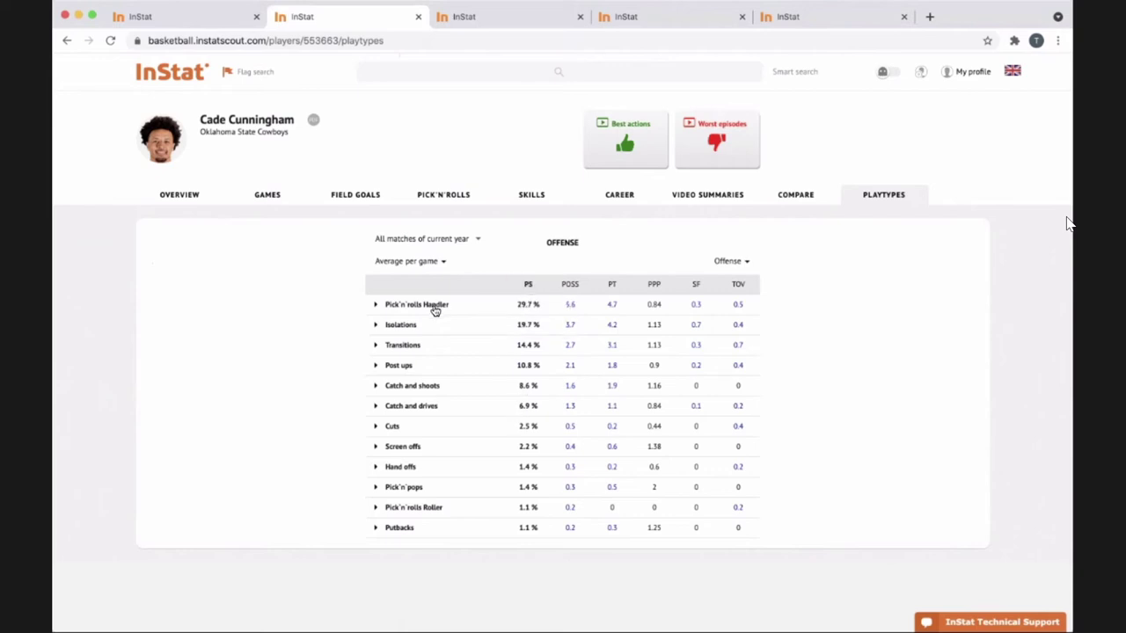
click(654, 284)
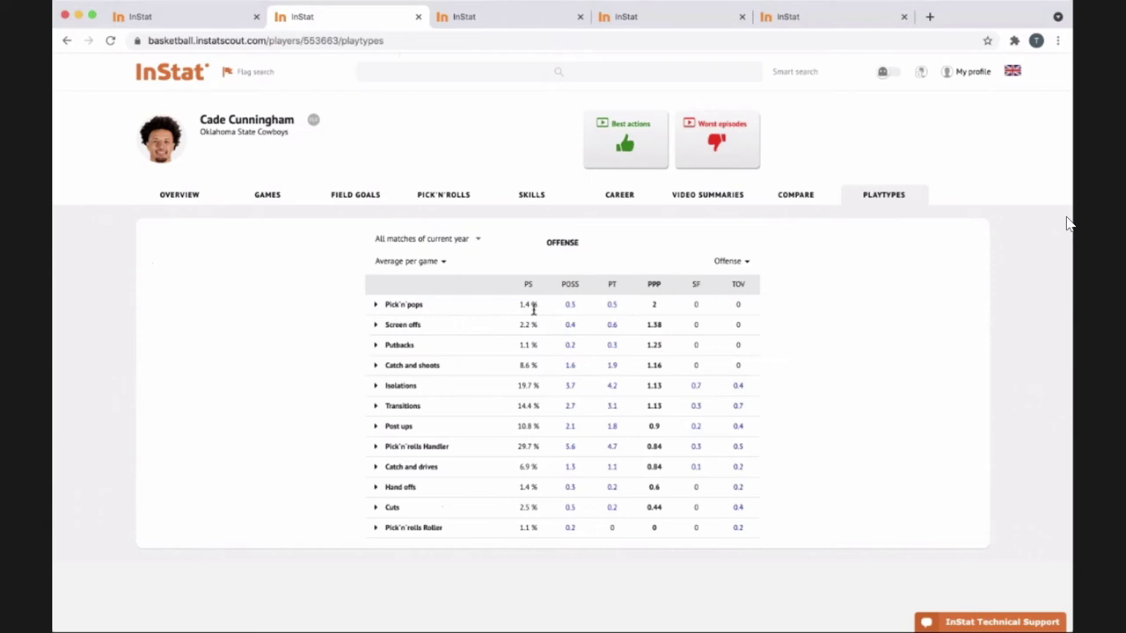
click(374, 306)
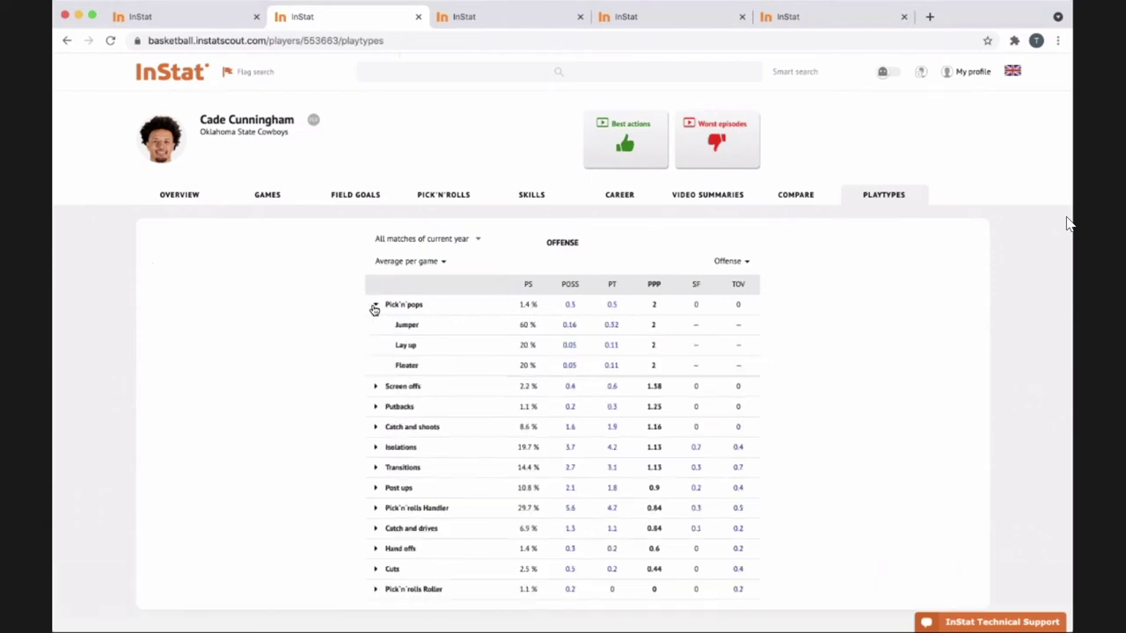
click(375, 306)
click(374, 306)
click(375, 306)
Step: Examine Cade Cunningham's offensive and defensive skills ratings and return to the games page
click(523, 196)
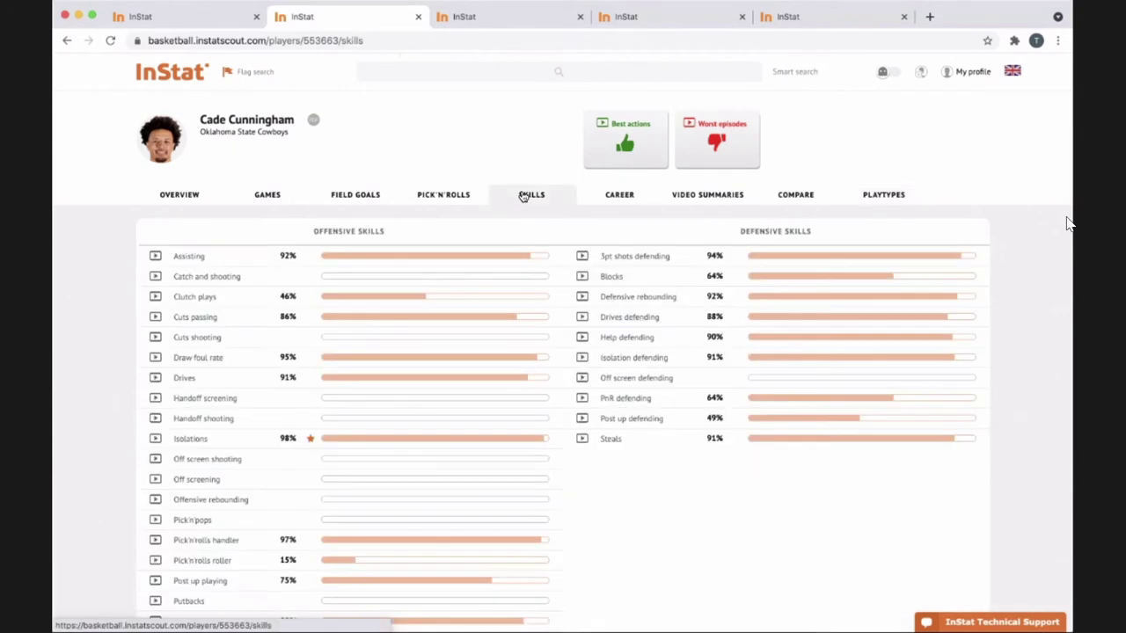
scroll(709, 572, down, 2)
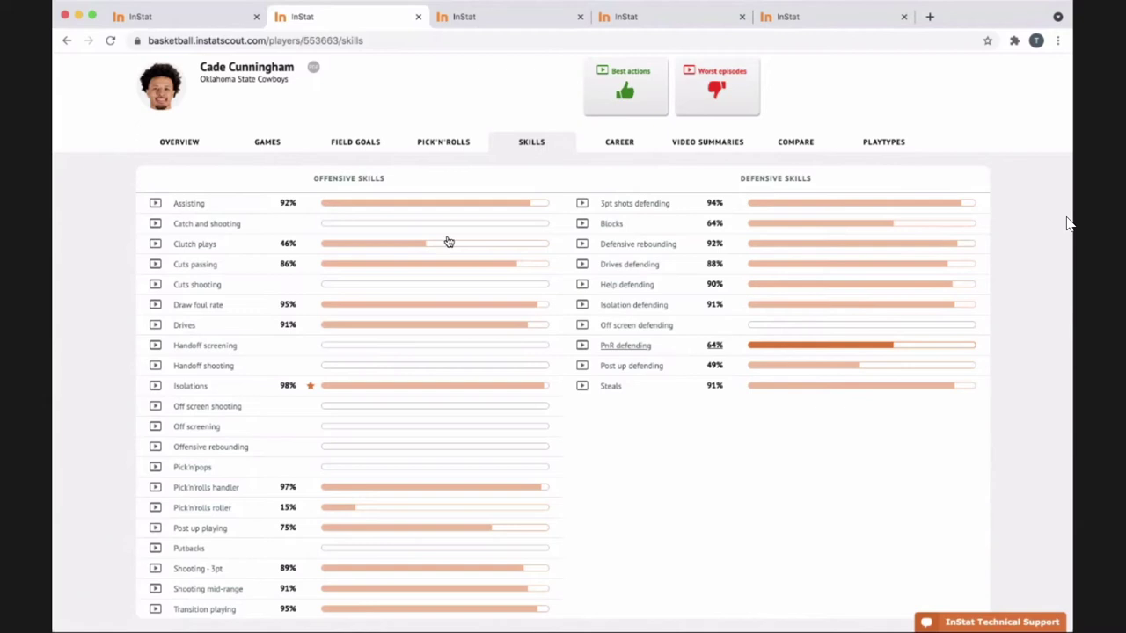
click(277, 147)
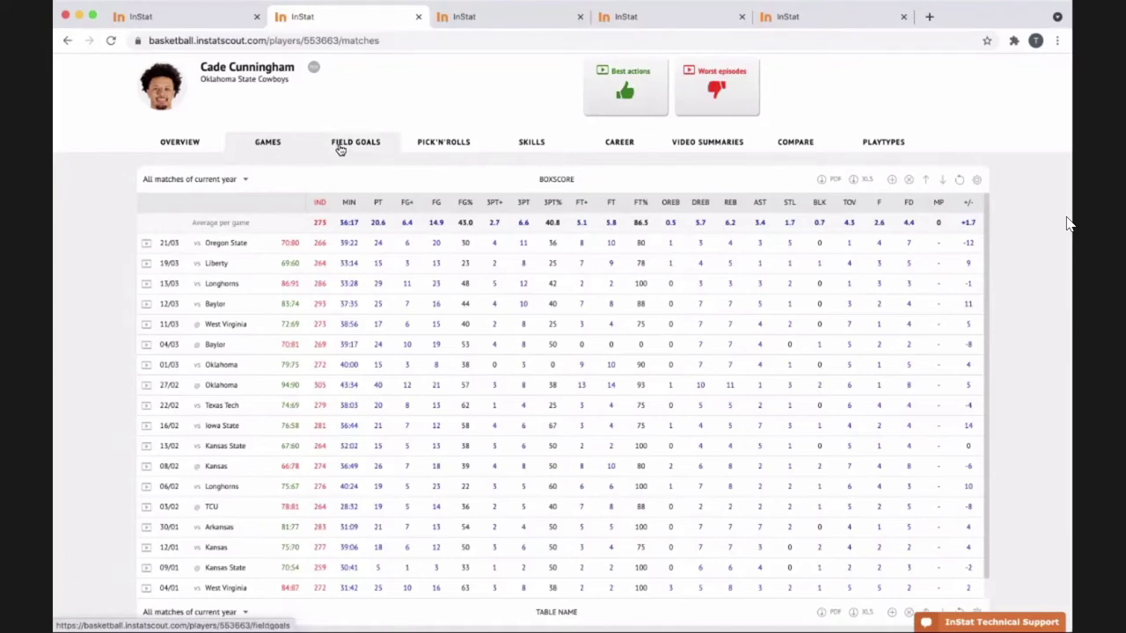
Step: Reopen Cade Cunningham's field goals page and review the available shot filters and charts
click(340, 146)
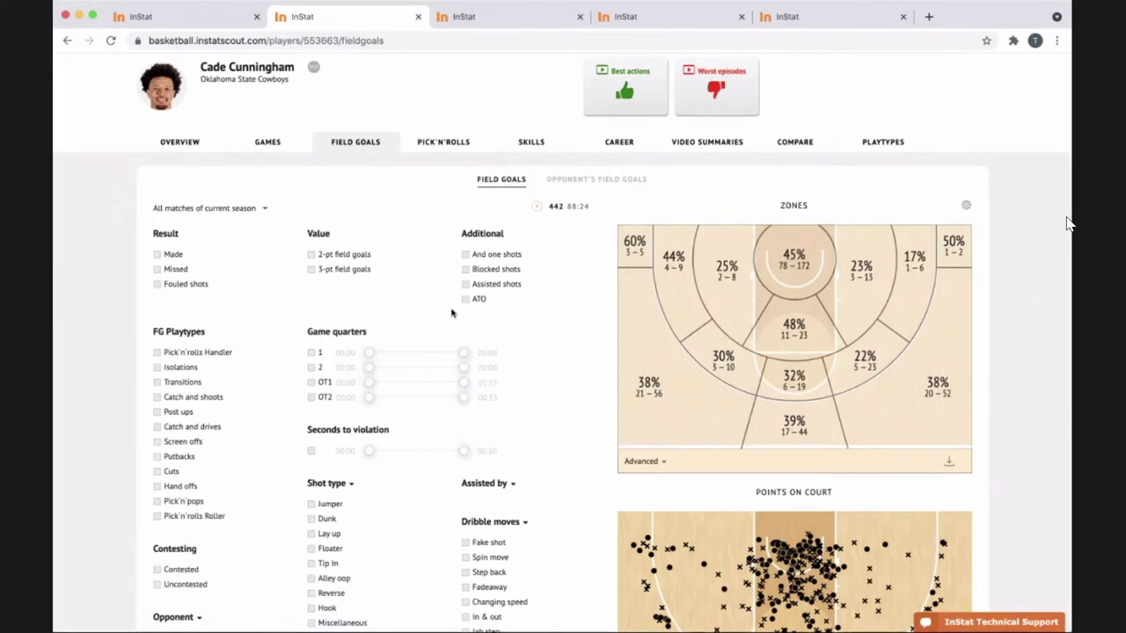
scroll(517, 365, down, 3)
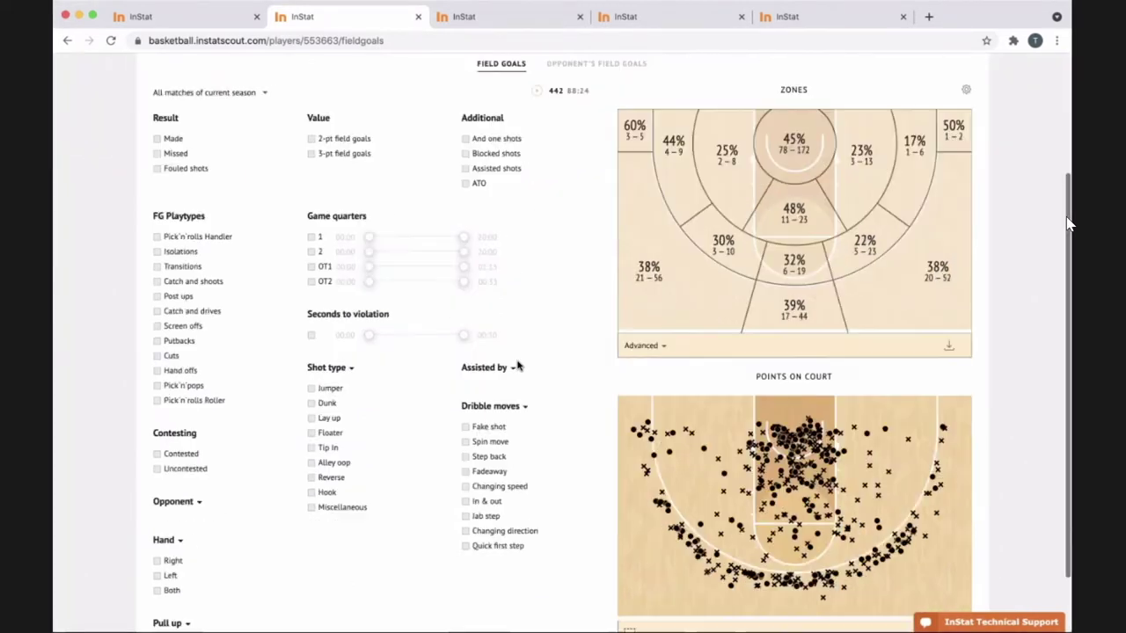
scroll(517, 365, up, 2)
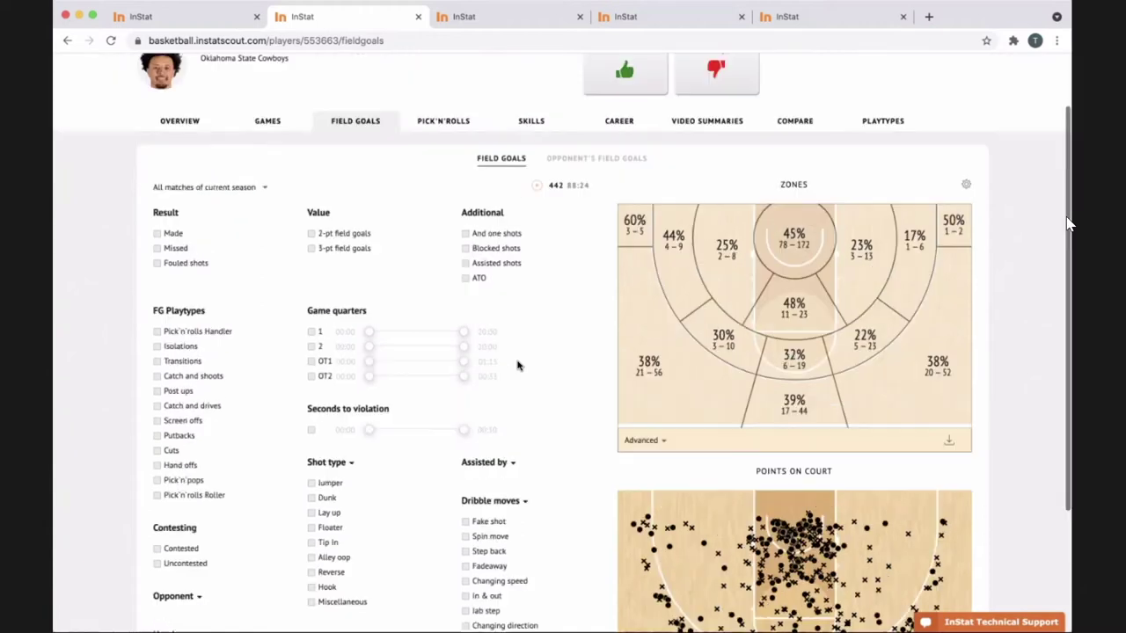
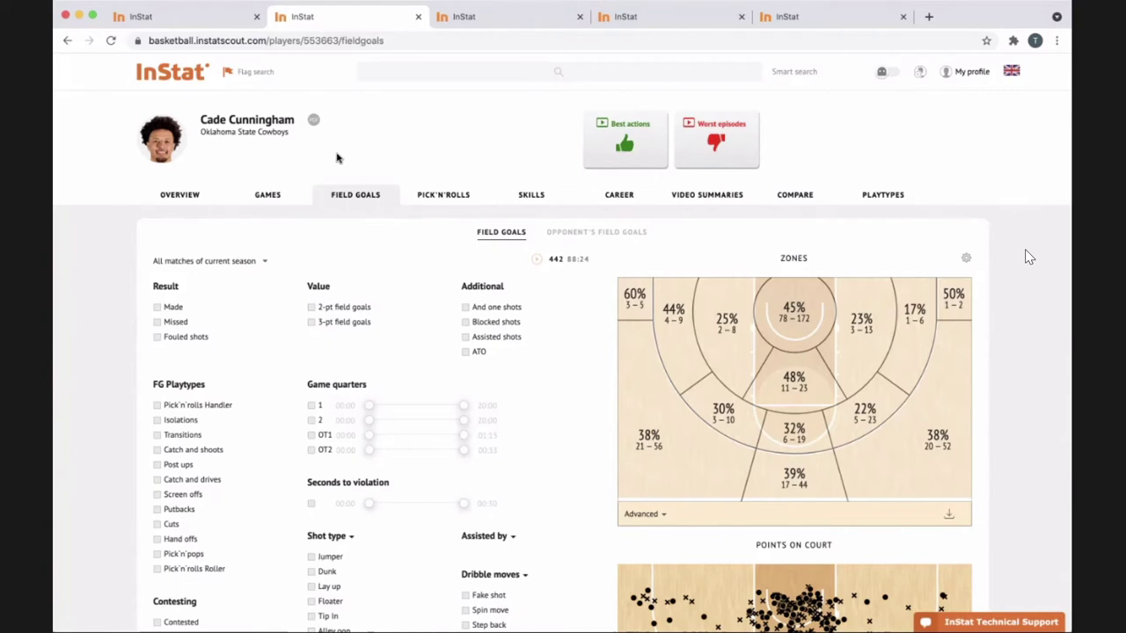
Step: Open Cade Cunningham's pick'n'rolls page and examine the offensive filters, points on court and zones map
click(460, 201)
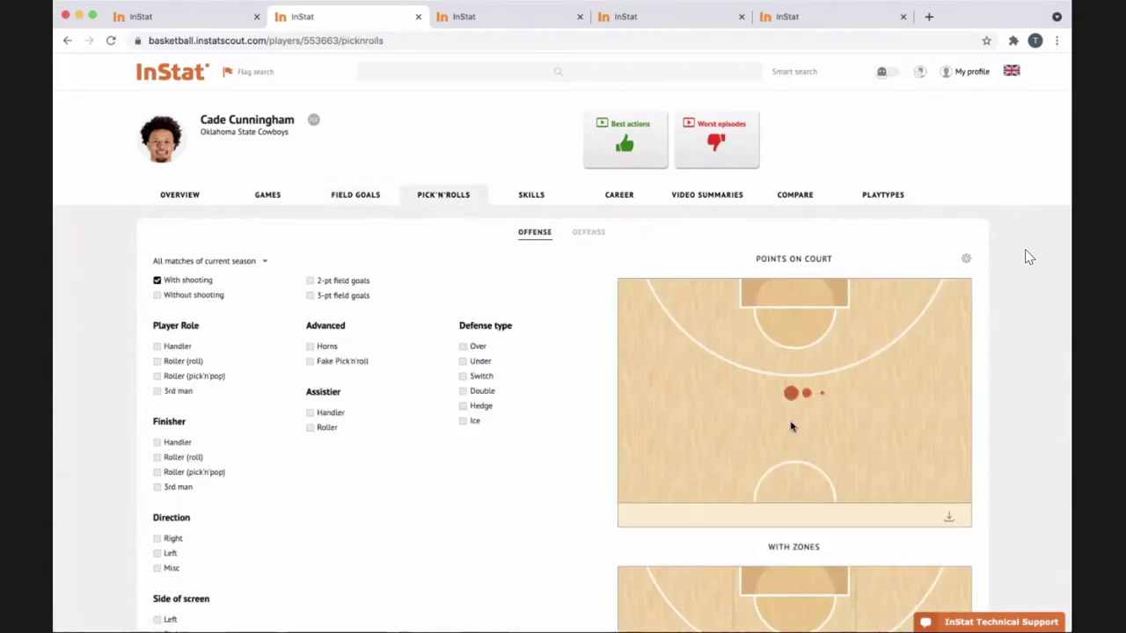
scroll(701, 452, down, 3)
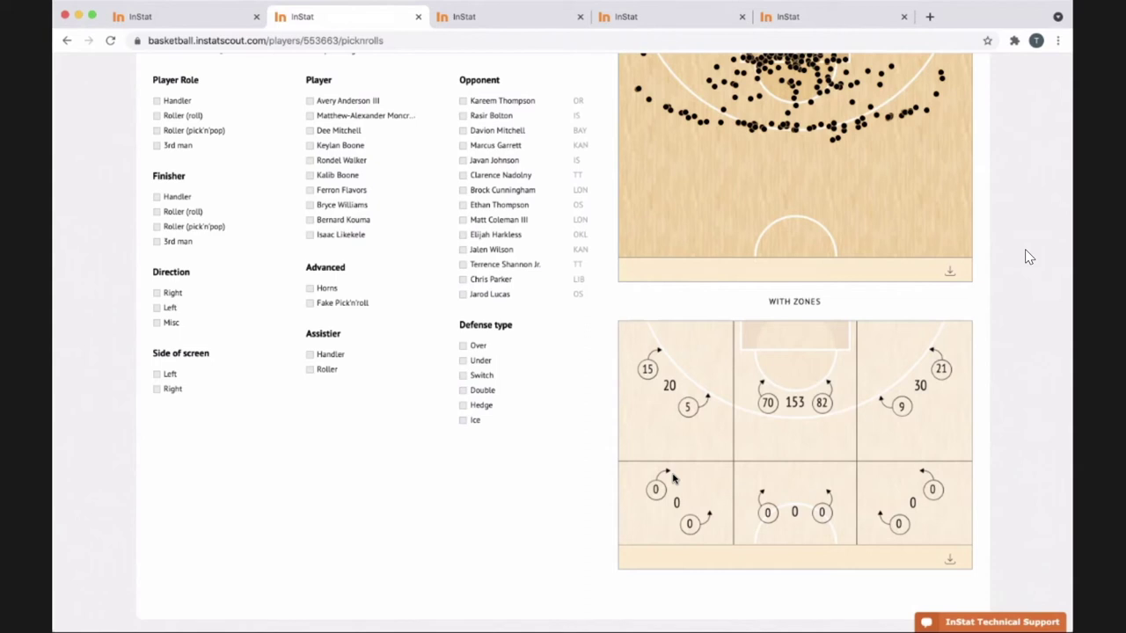
scroll(648, 342, up, 3)
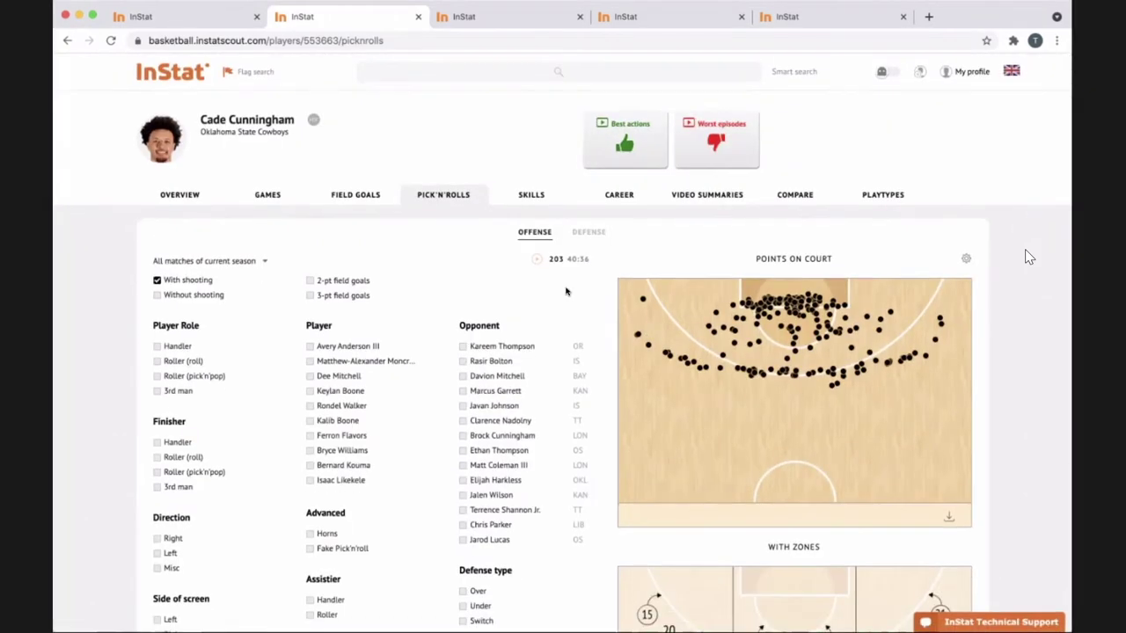
scroll(656, 449, down, 3)
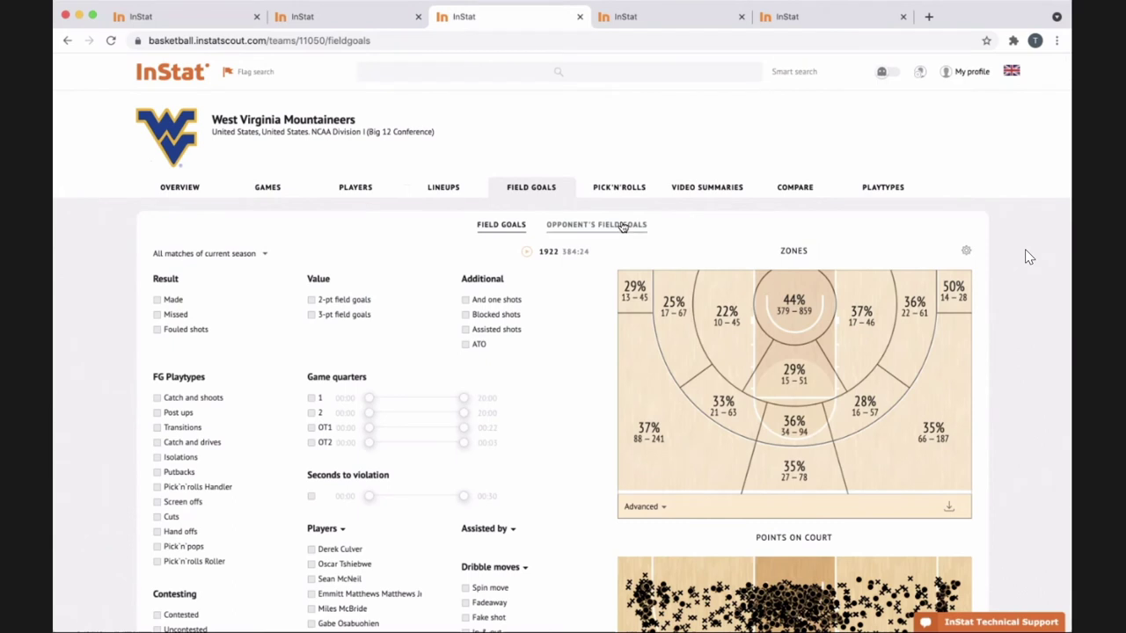
Step: Show the West Virginia Mountaineers' opponent's field goals and filter them separately by Post ups and Putbacks, clearing each filter after viewing
click(622, 225)
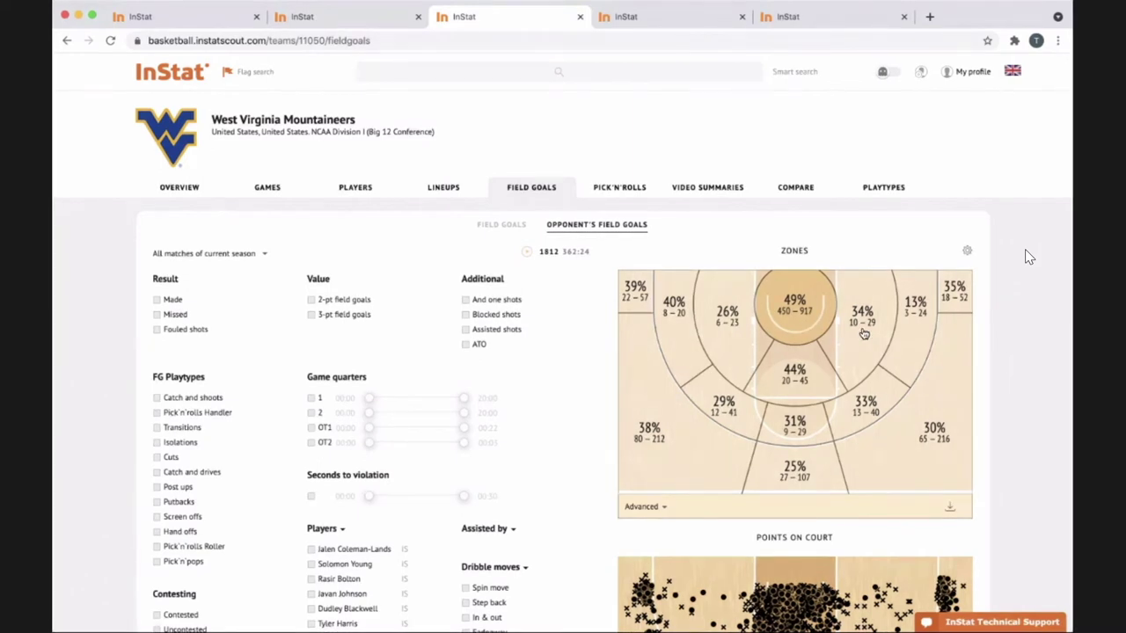
scroll(159, 414, down, 2)
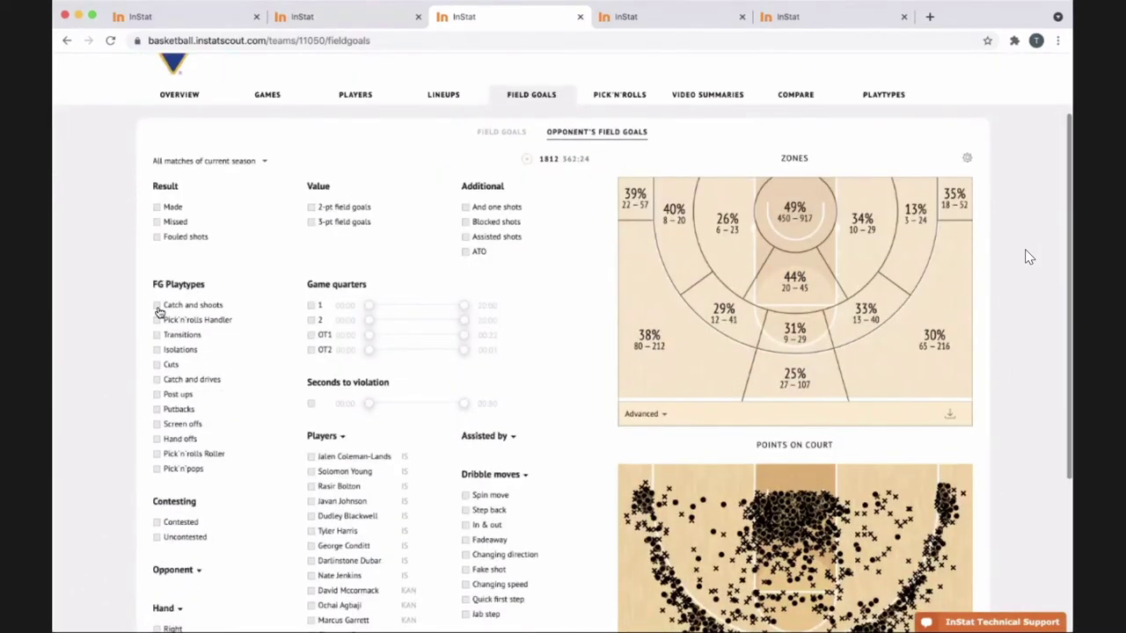
click(157, 395)
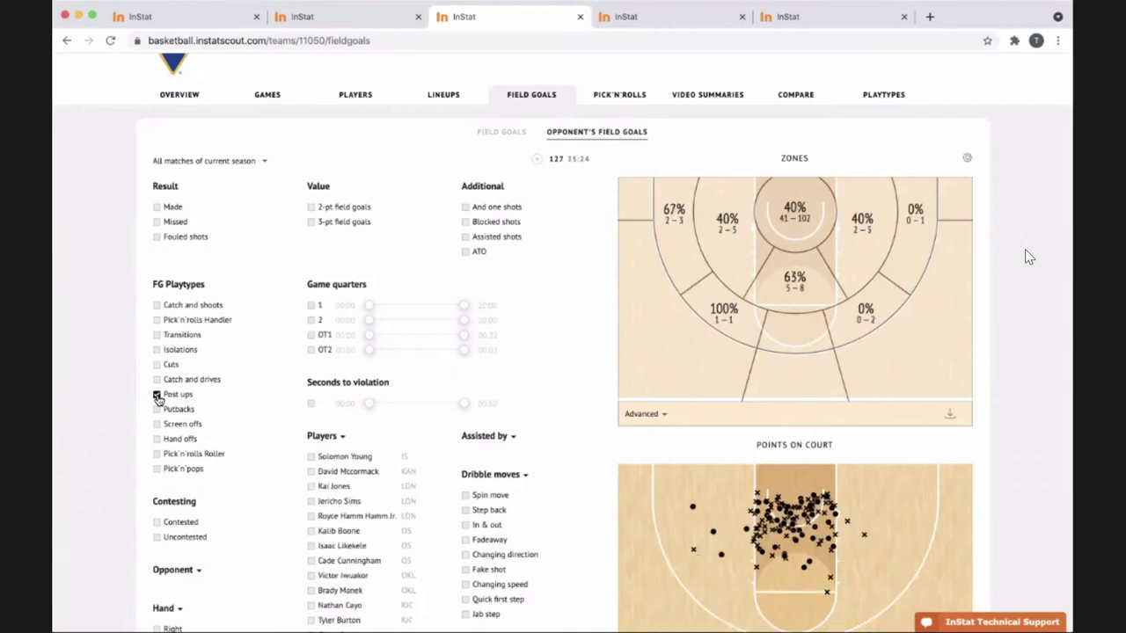
click(157, 397)
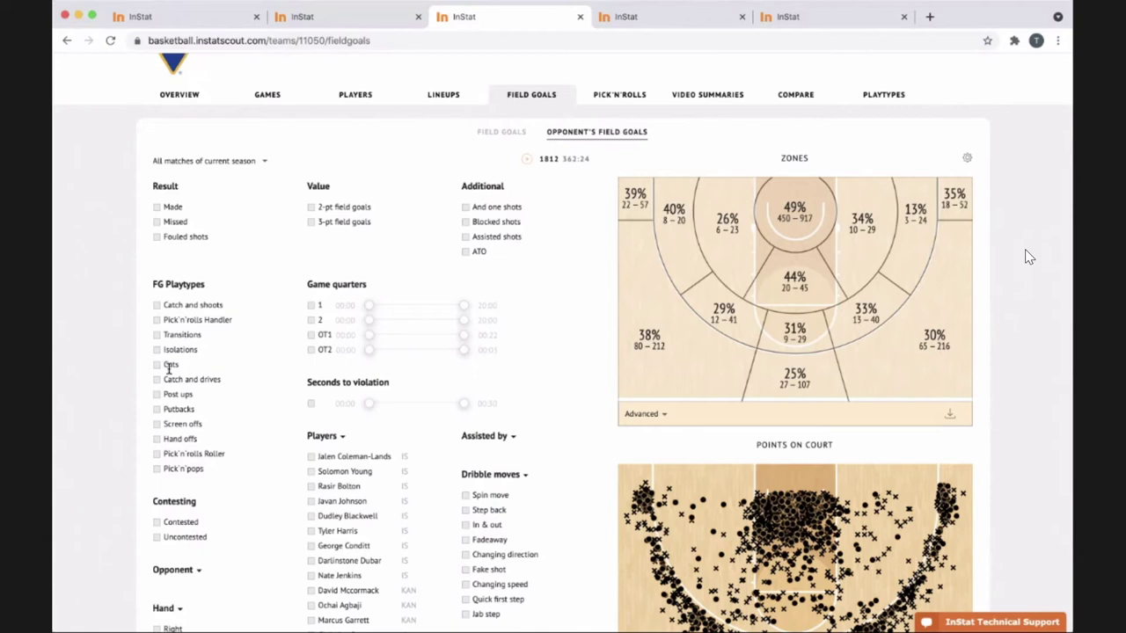
click(158, 410)
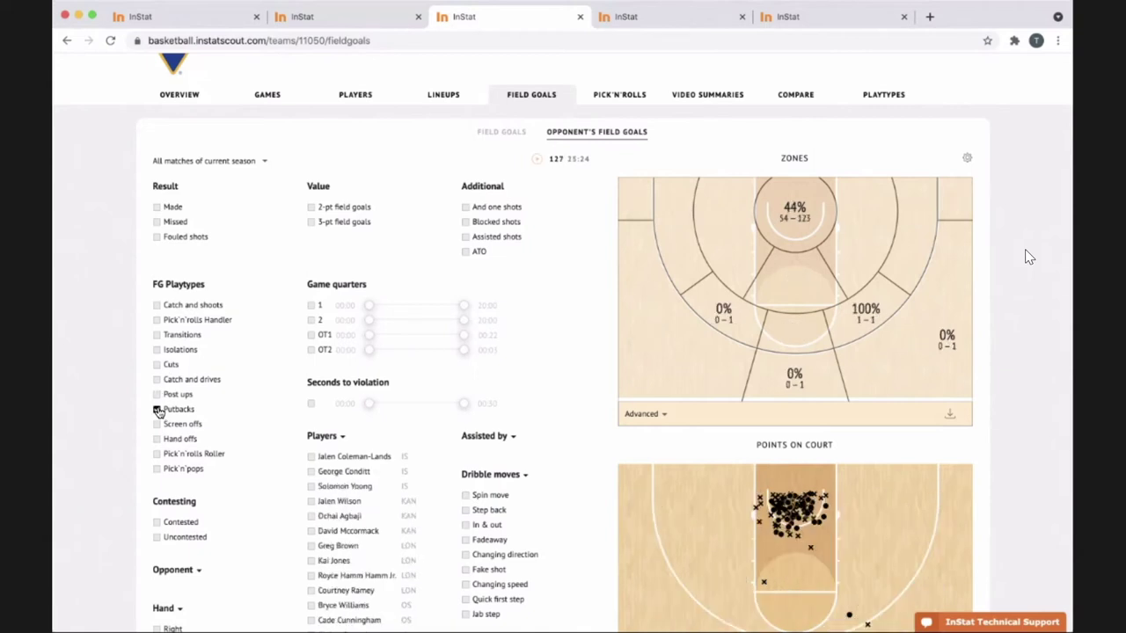
click(159, 410)
scroll(197, 465, down, 2)
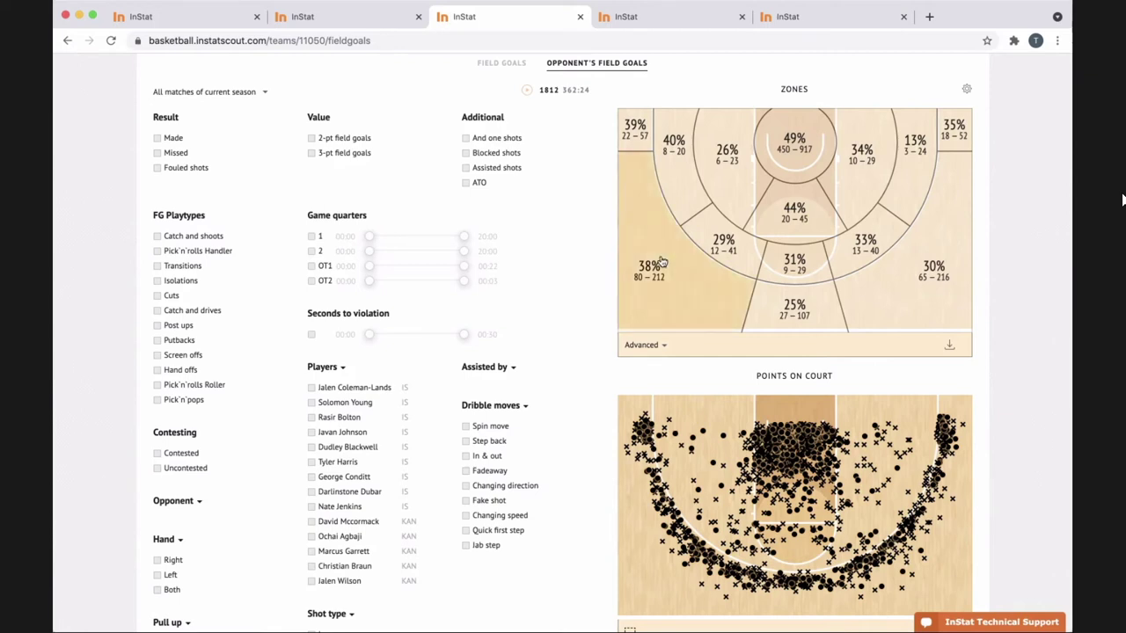
scroll(474, 216, up, 3)
Step: Open West Virginia's pick'n'rolls page and examine the offensive filters, defense types and zones map
click(620, 191)
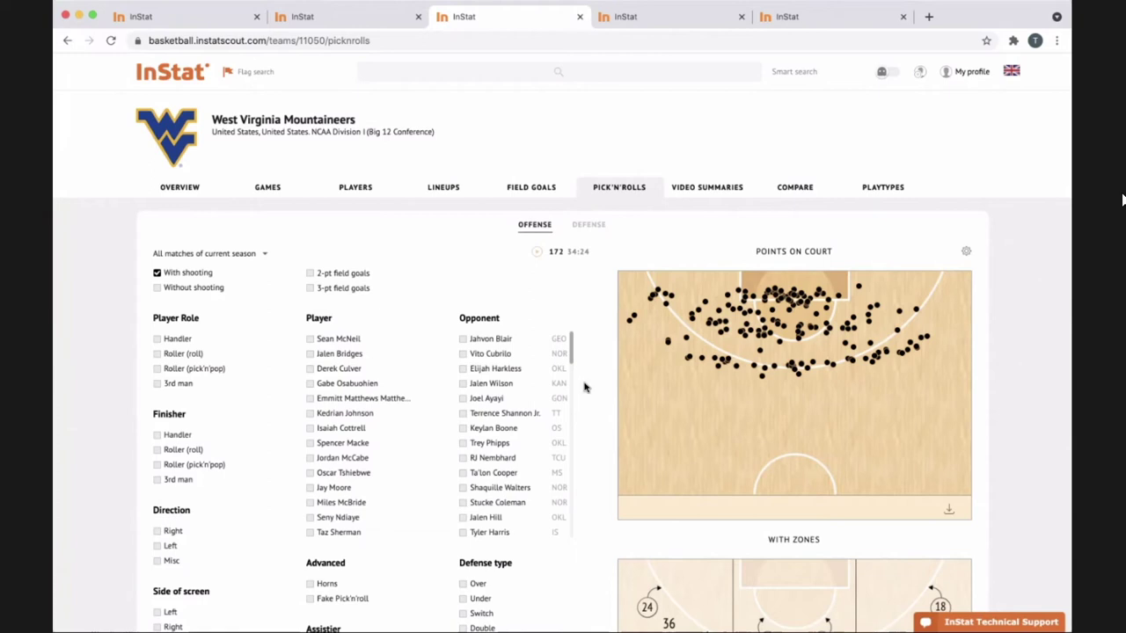
scroll(584, 387, down, 2)
scroll(584, 387, down, 1)
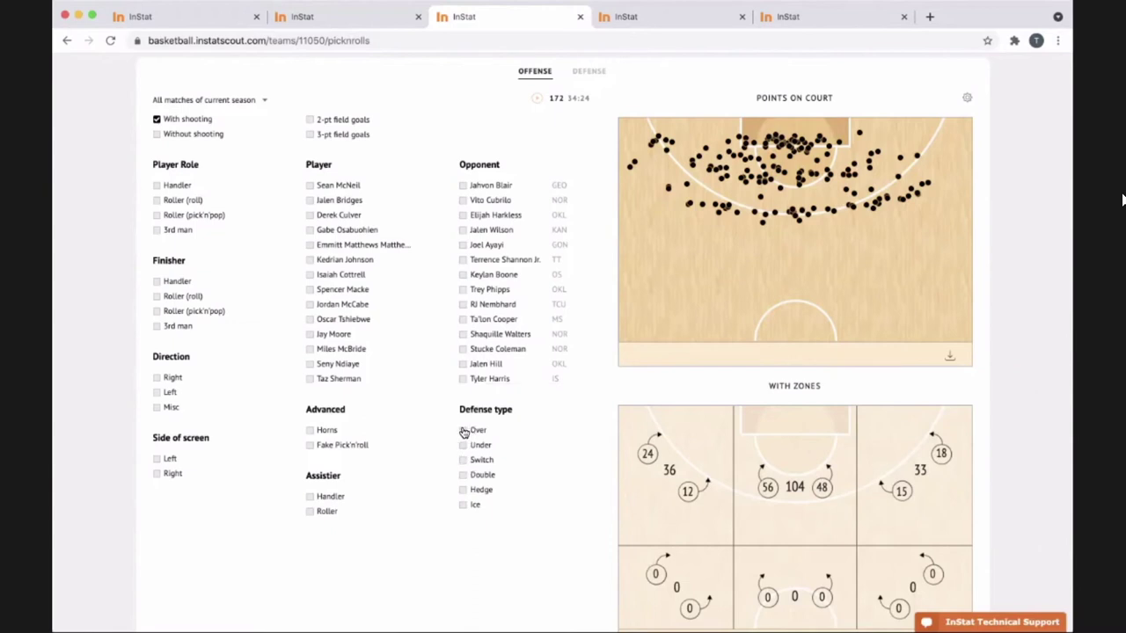
scroll(479, 352, down, 2)
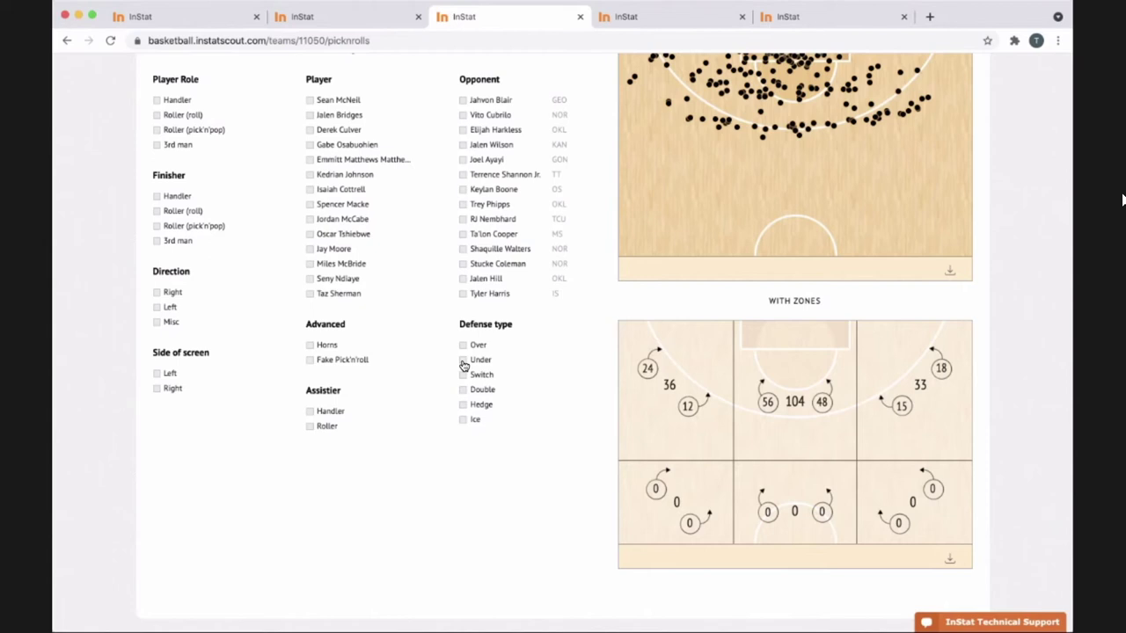
Step: Switch to the Oklahoma State Cowboys' team profile and examine its pick'n'rolls offense filters and court charts
click(179, 18)
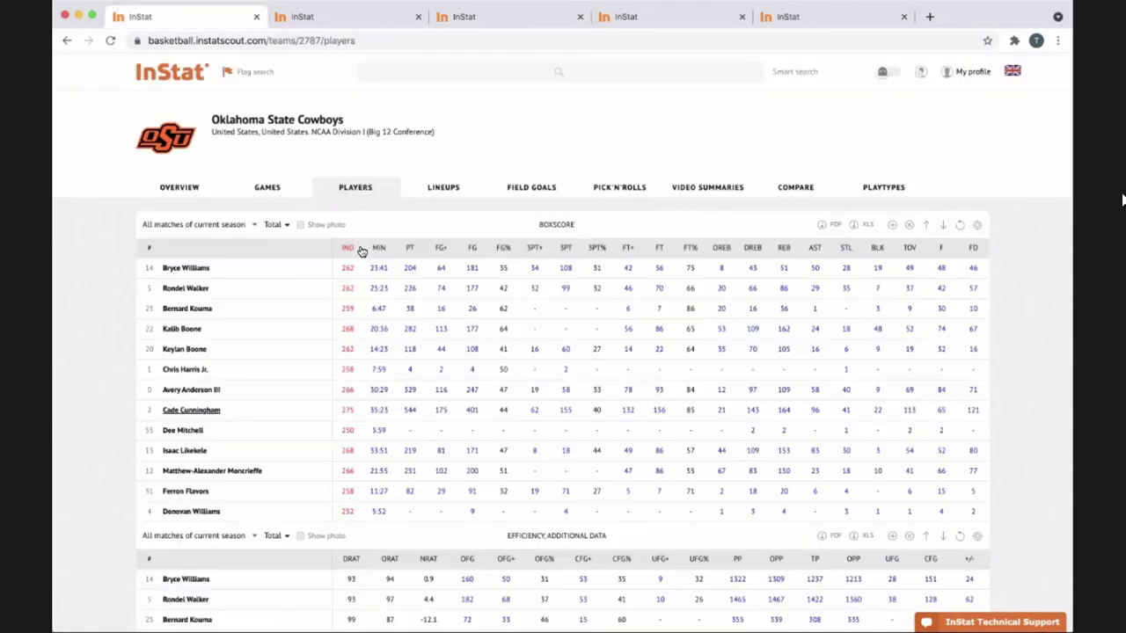
click(631, 189)
scroll(490, 398, down, 2)
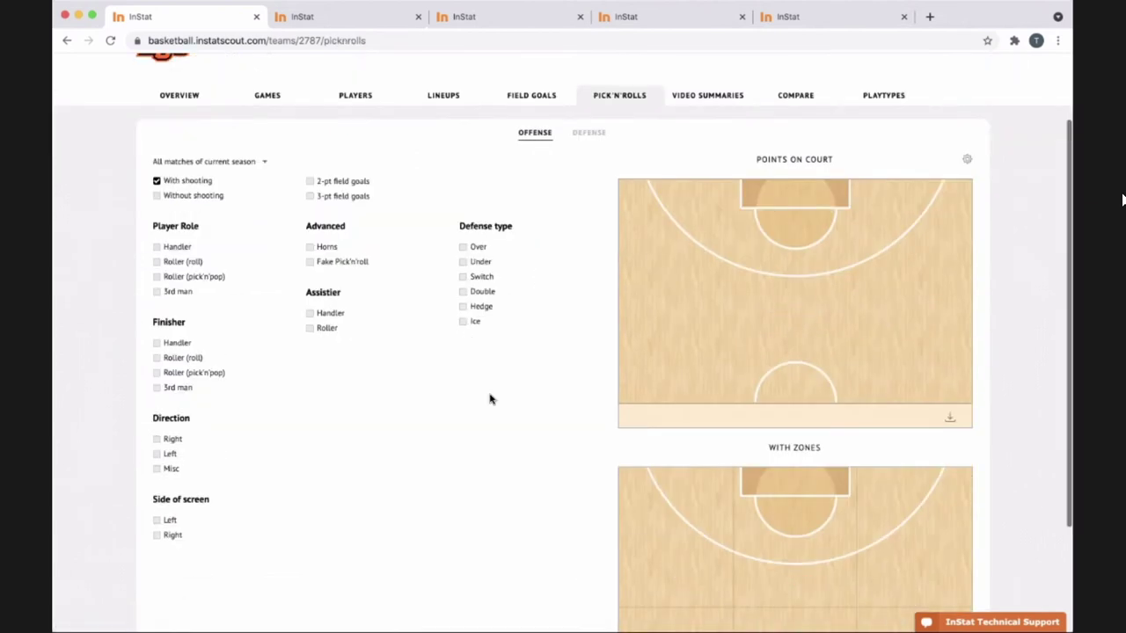
scroll(490, 397, down, 2)
scroll(490, 397, down, 1)
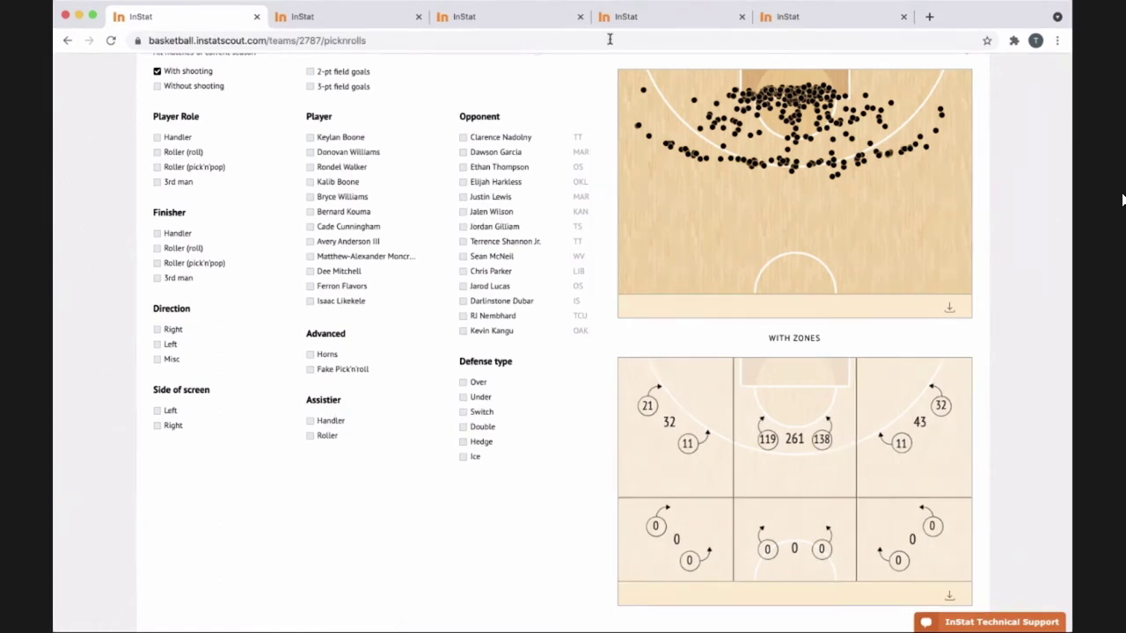
Step: Look at the West Virginia Mountaineers' pick'n'rolls page and return to the Oklahoma State Cowboys' pick'n'rolls page
click(540, 20)
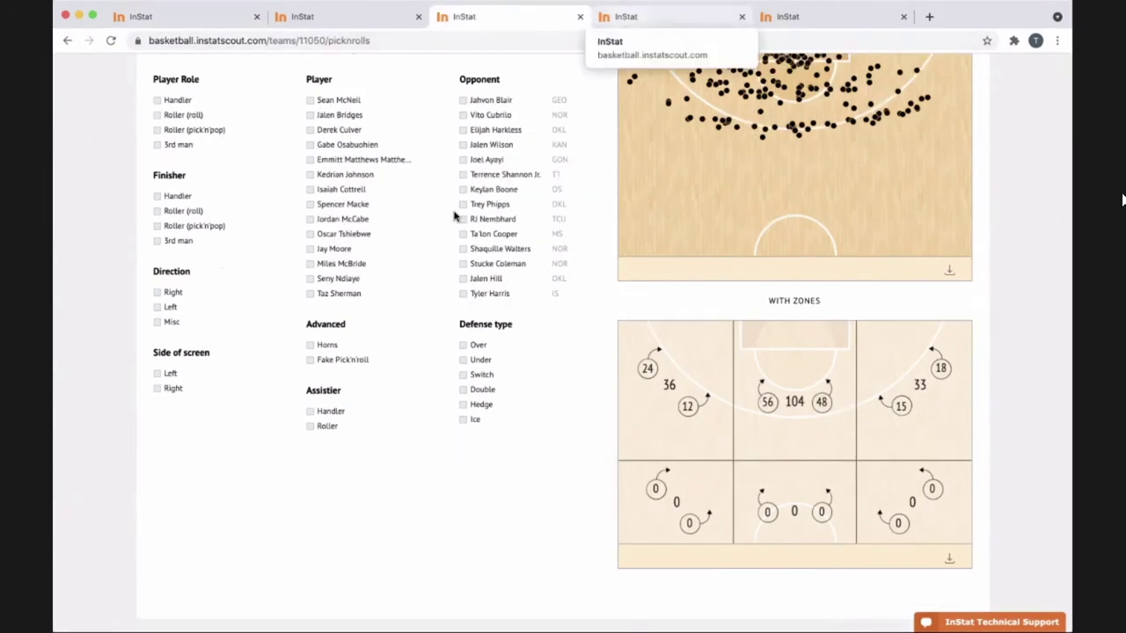
scroll(454, 216, up, 1)
scroll(455, 215, up, 5)
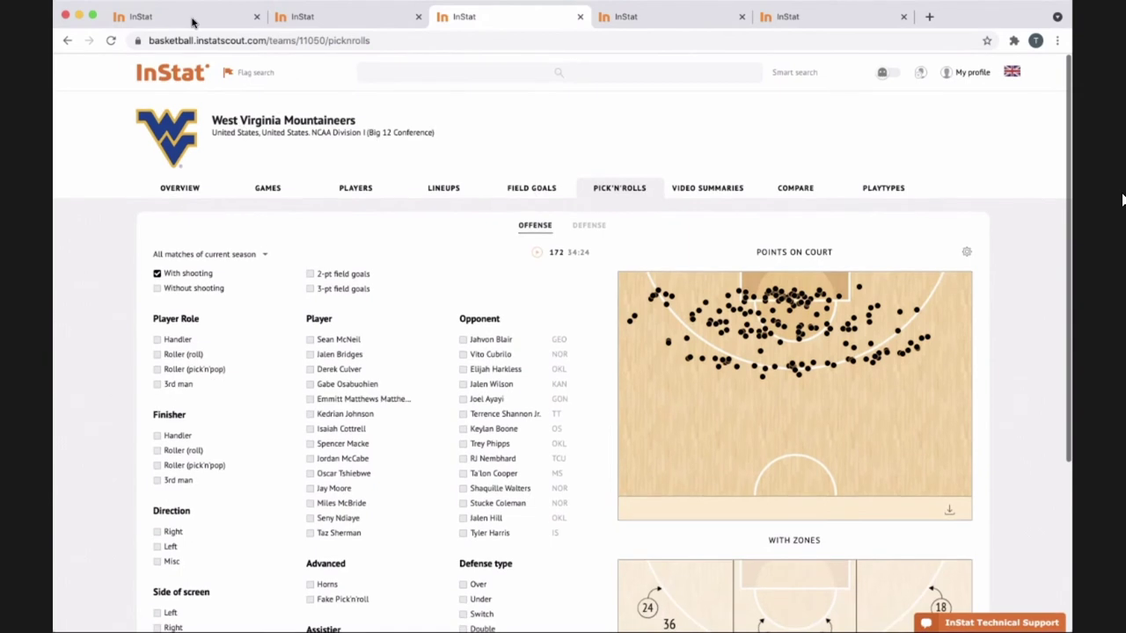
key(super+1)
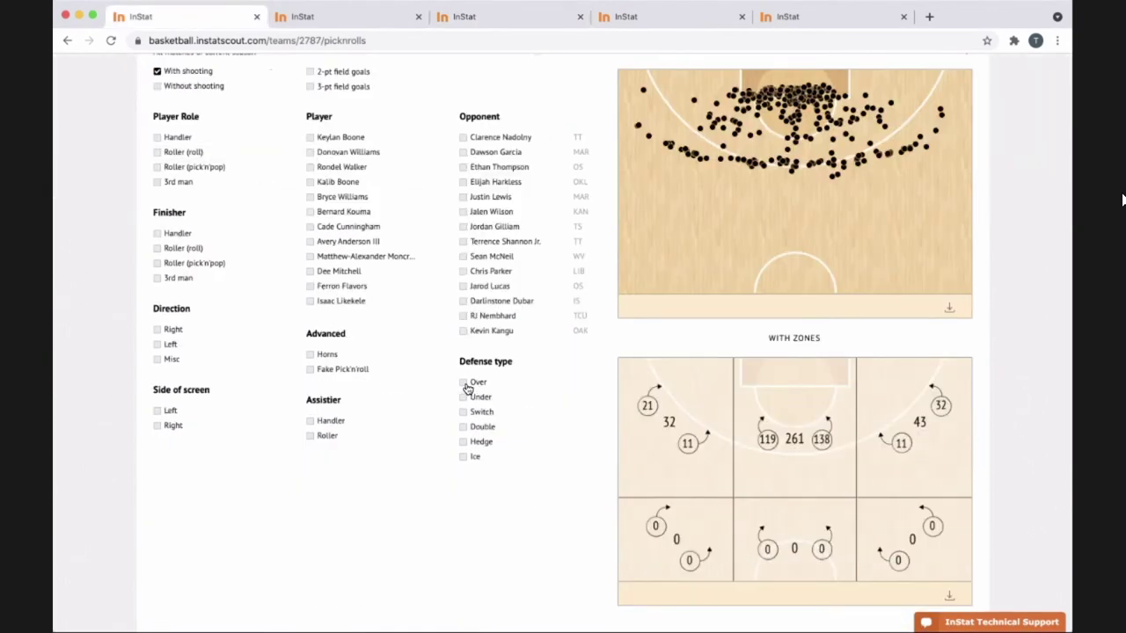
Step: Filter Oklahoma State's offensive pick'n'rolls separately by the Over, Under and Ice defense types, clearing each filter after viewing
scroll(467, 390, down, 1)
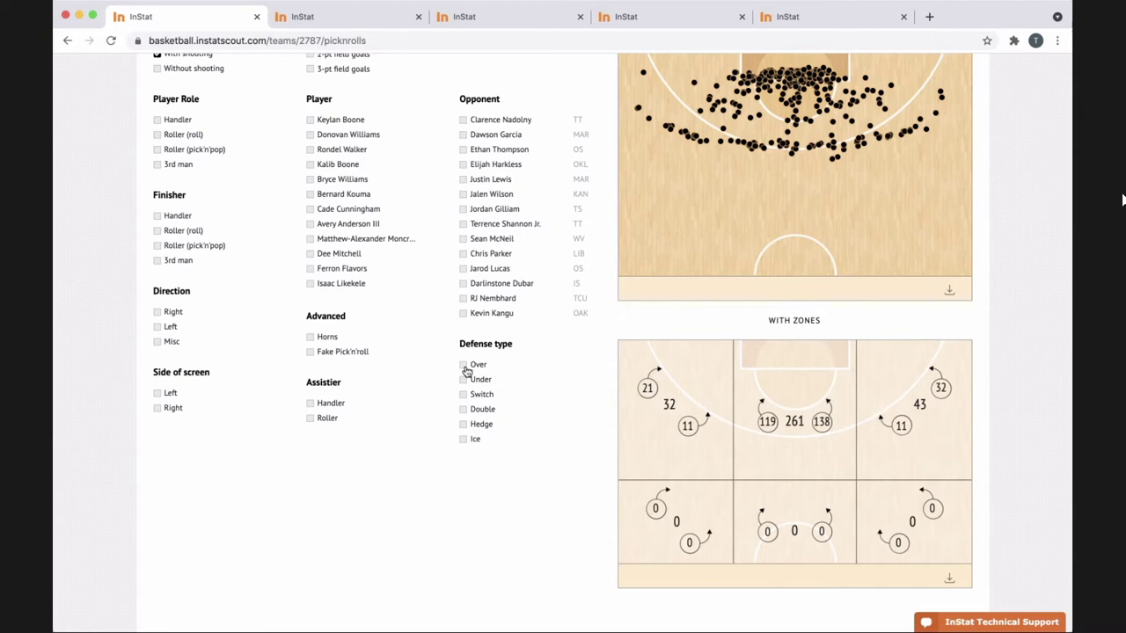
click(463, 394)
click(464, 367)
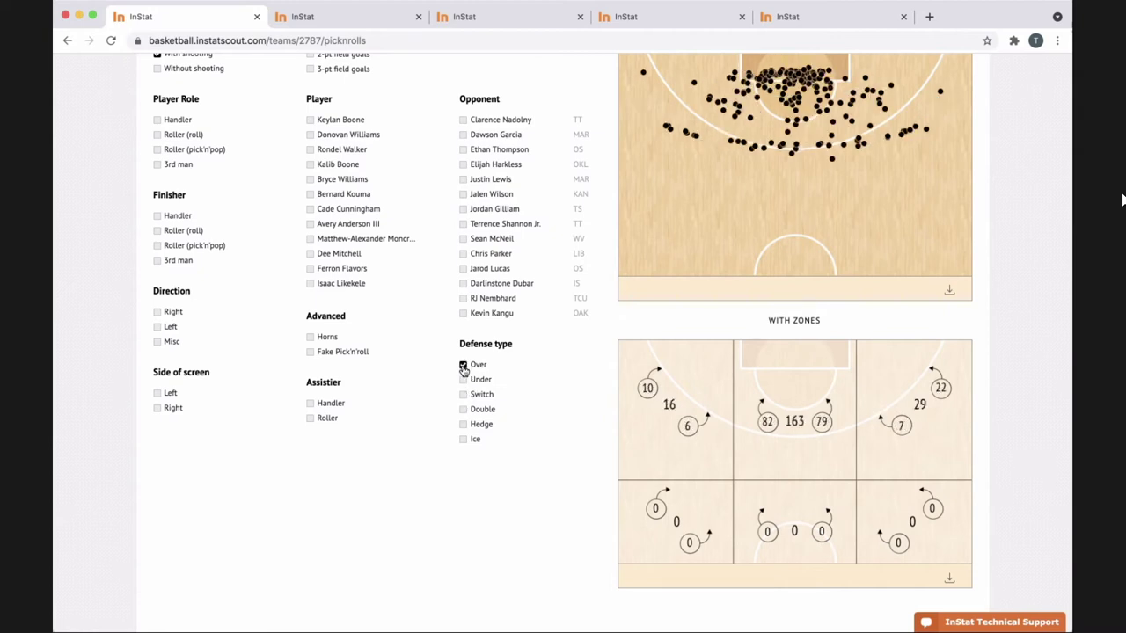
click(464, 366)
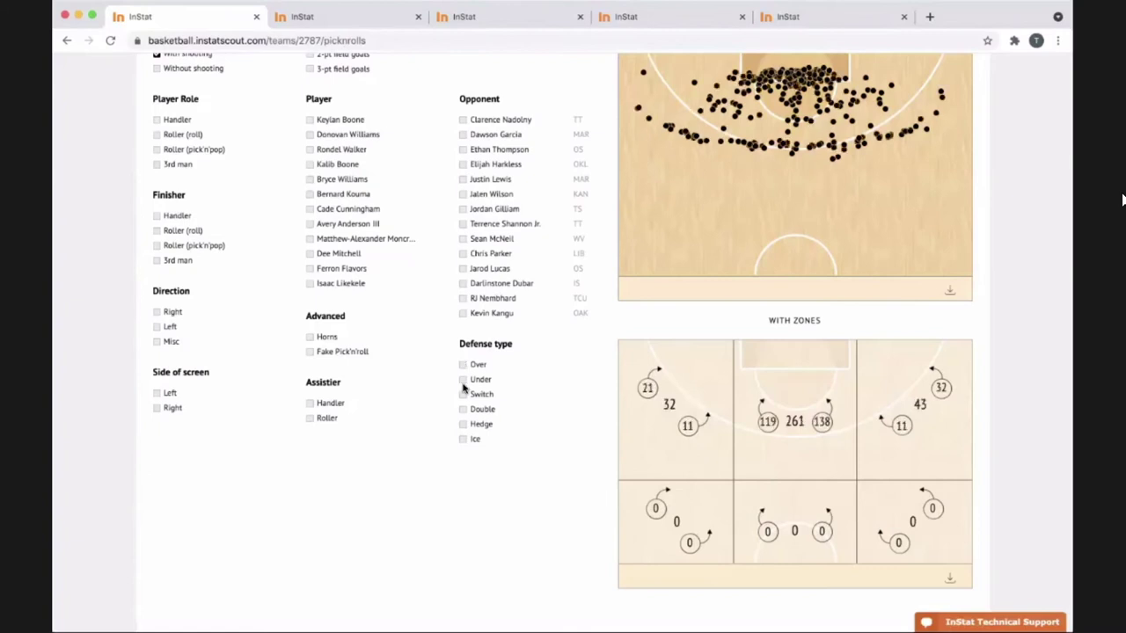
click(463, 380)
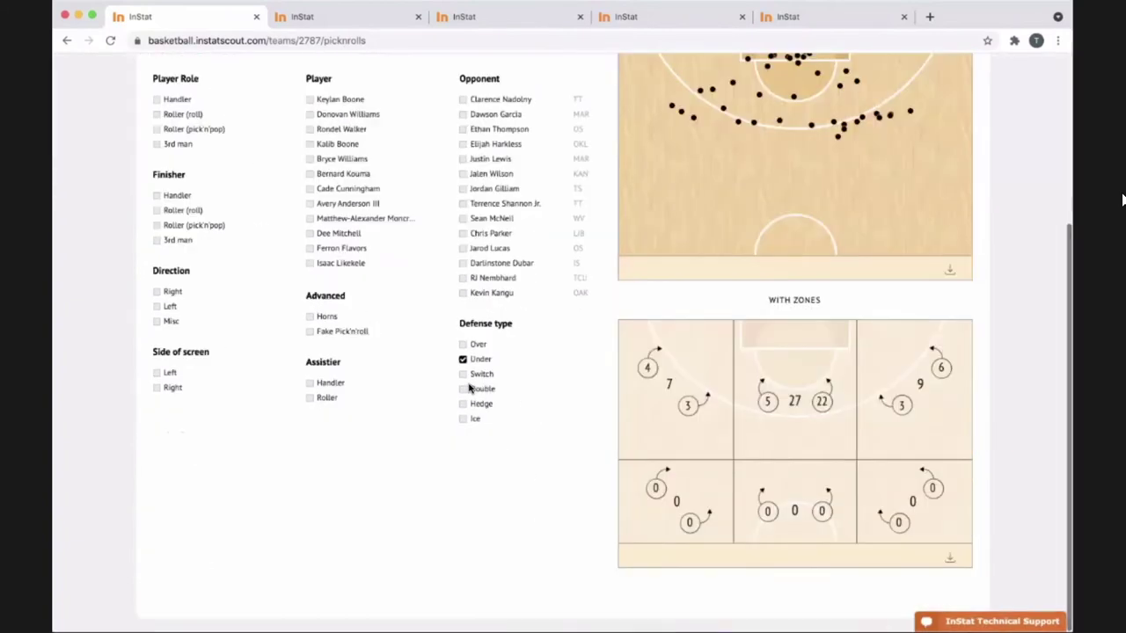
click(473, 361)
click(465, 420)
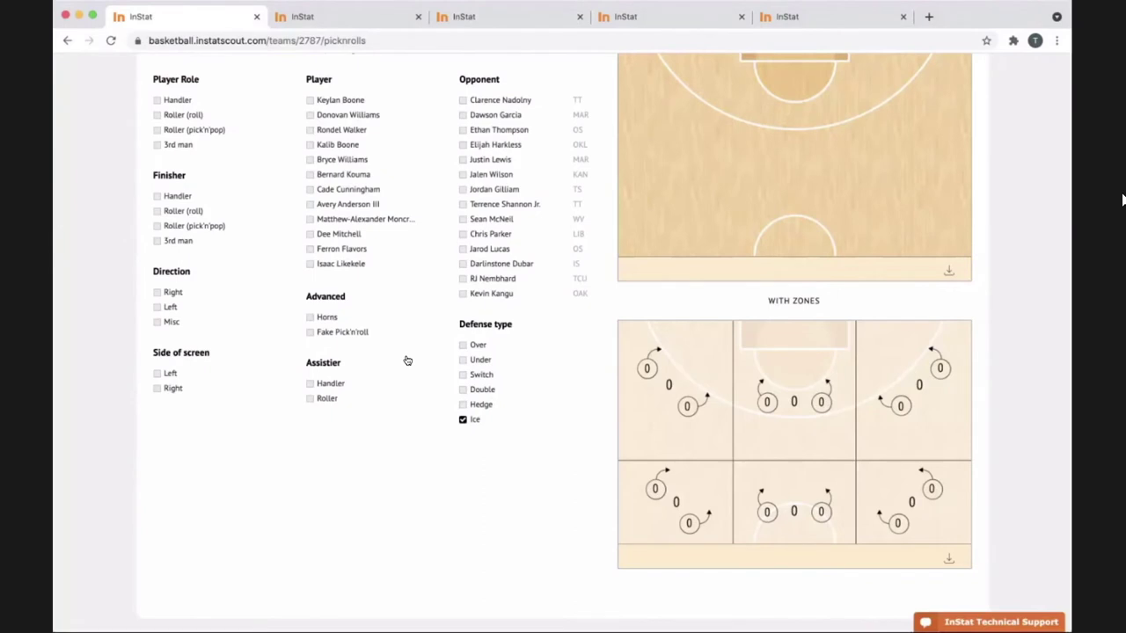
click(464, 420)
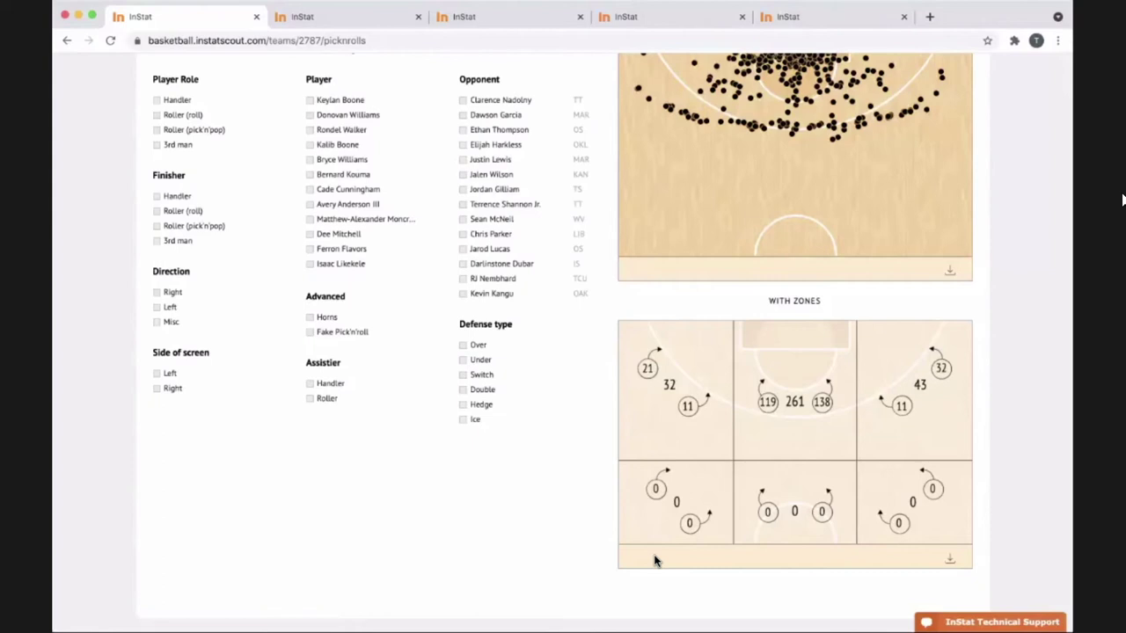
Step: Filter the pick'n'rolls by Double defense and the player Cade Cunningham, keeping only the player filter after viewing
click(465, 392)
click(310, 190)
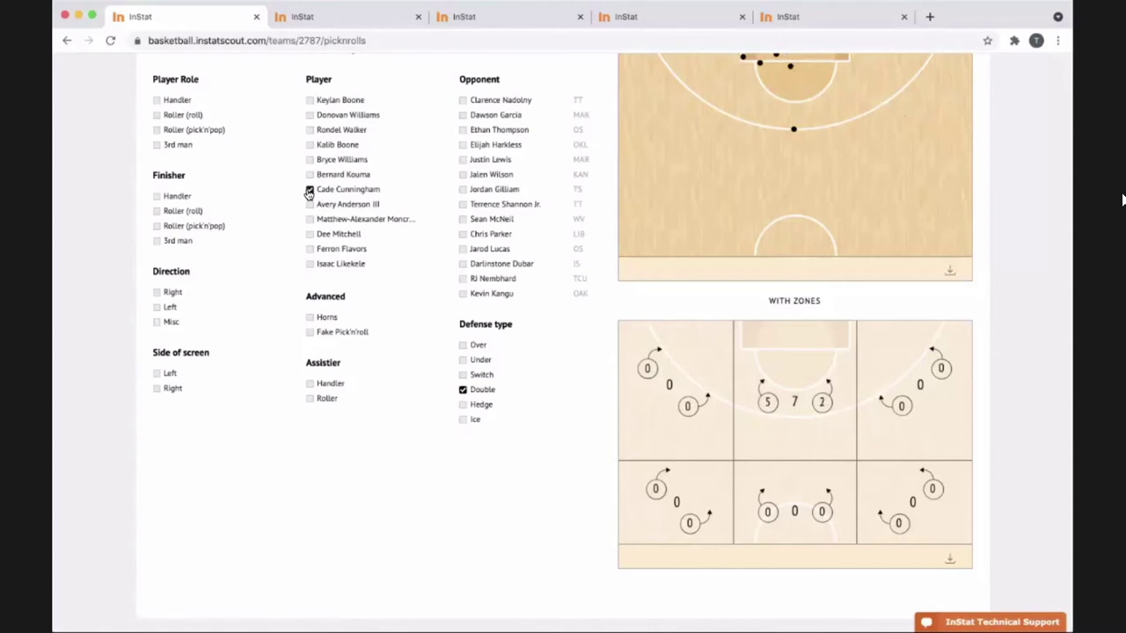
click(463, 392)
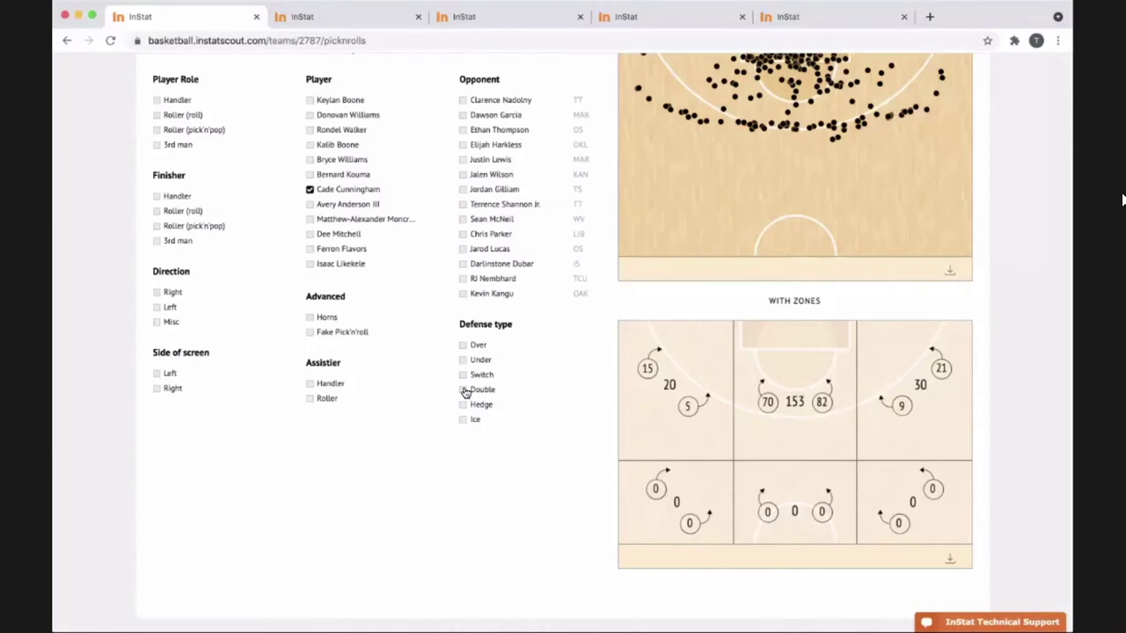
click(463, 390)
click(464, 391)
Step: View Cade Cunningham's pick'n'rolls separately against Switch, Under and Over defense, and clear the defense and player filters
click(464, 376)
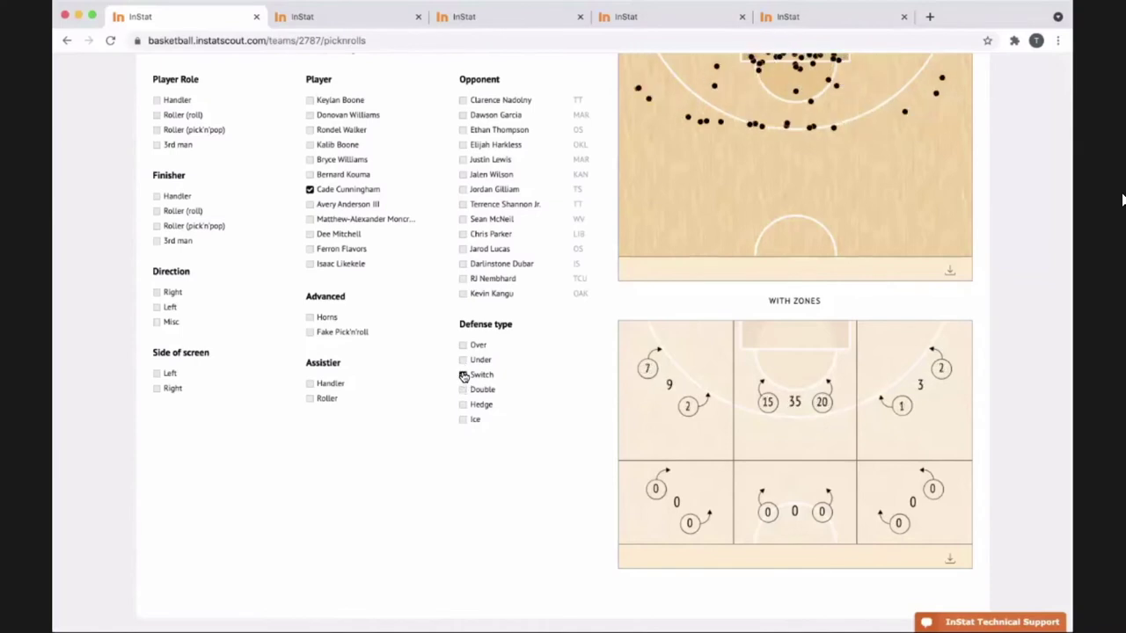
click(463, 376)
click(463, 360)
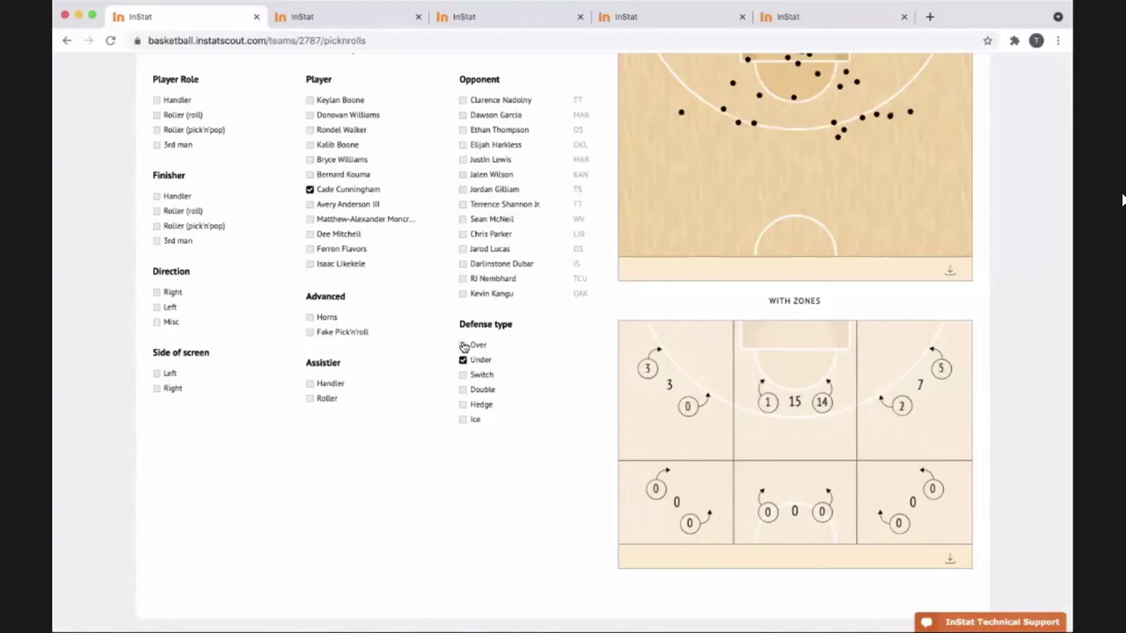
click(463, 346)
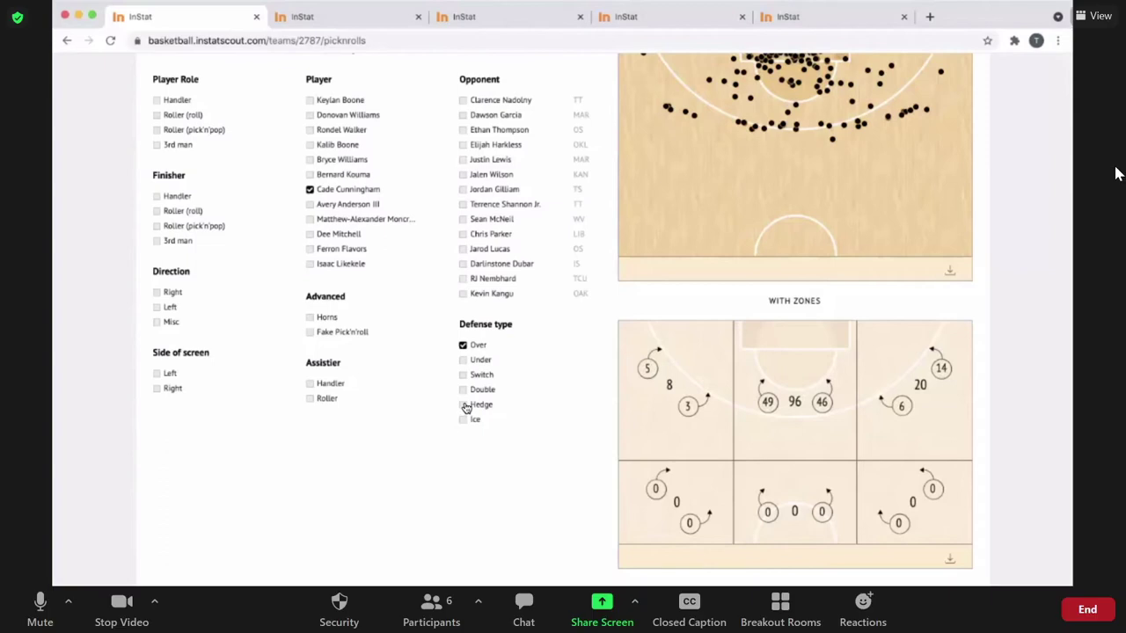
click(464, 345)
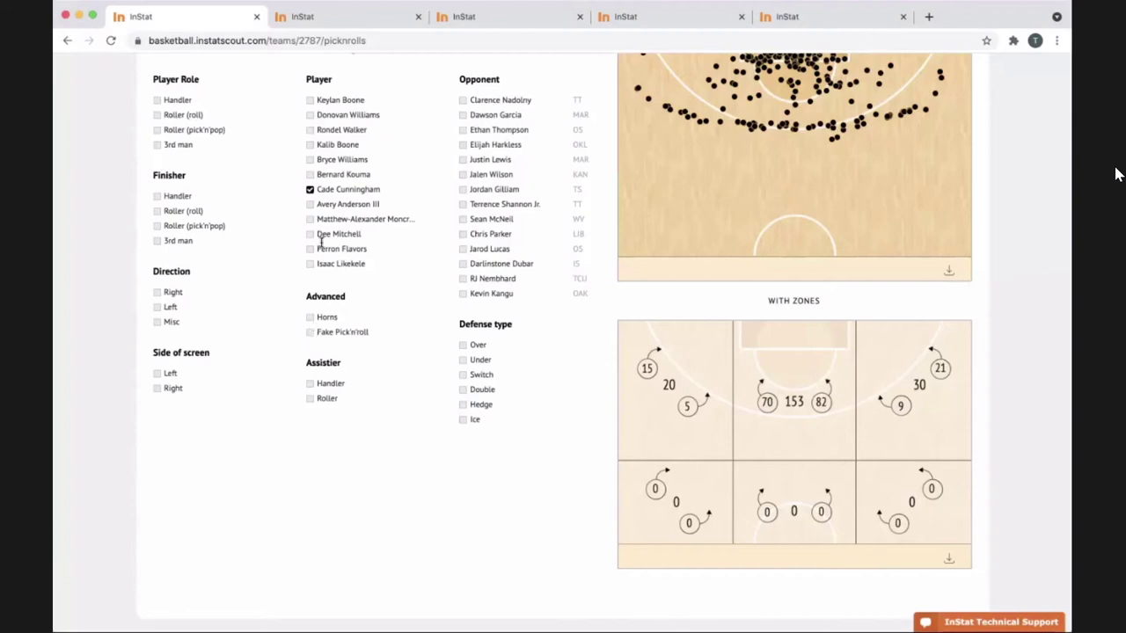
click(310, 190)
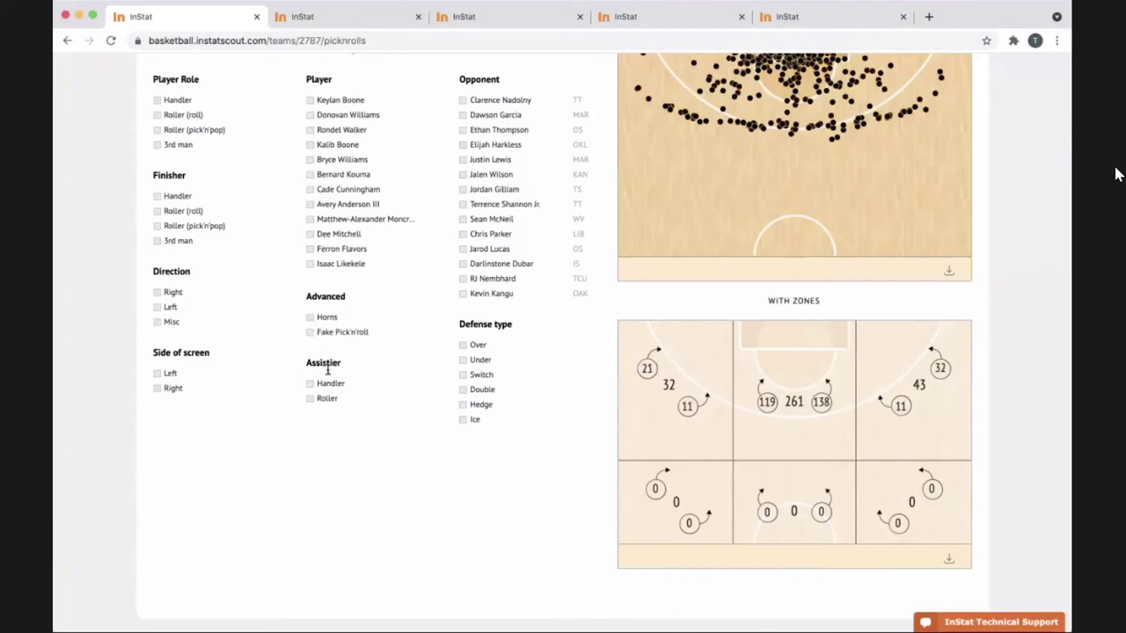
Step: Show Oklahoma State's defensive pick'n'rolls with no player or defense type filter applied
click(309, 331)
scroll(314, 475, up, 3)
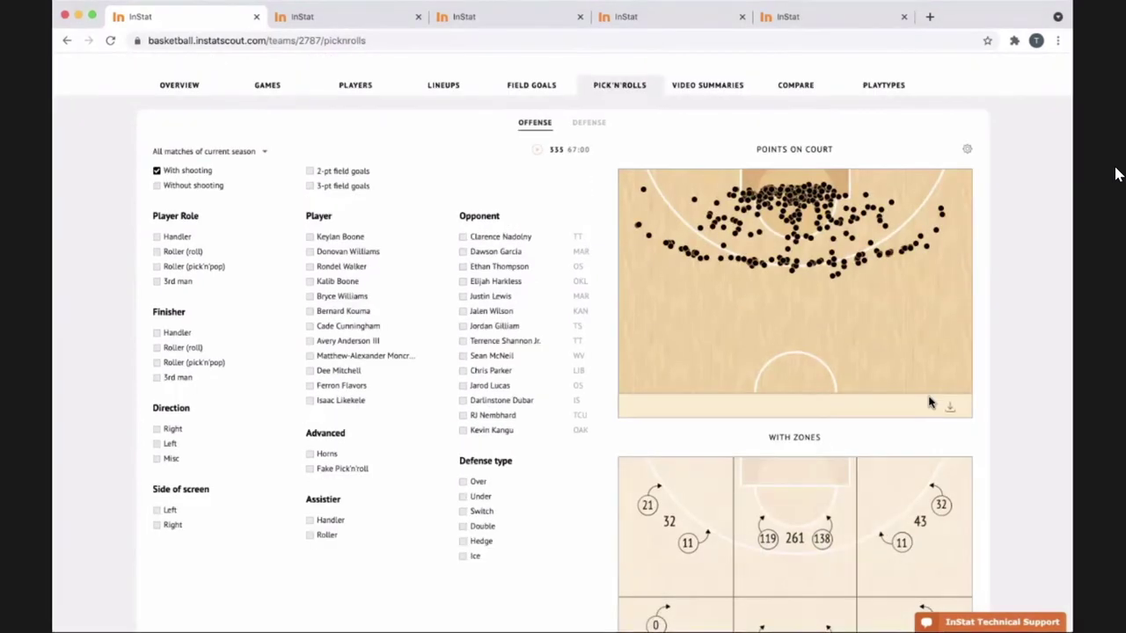
click(597, 125)
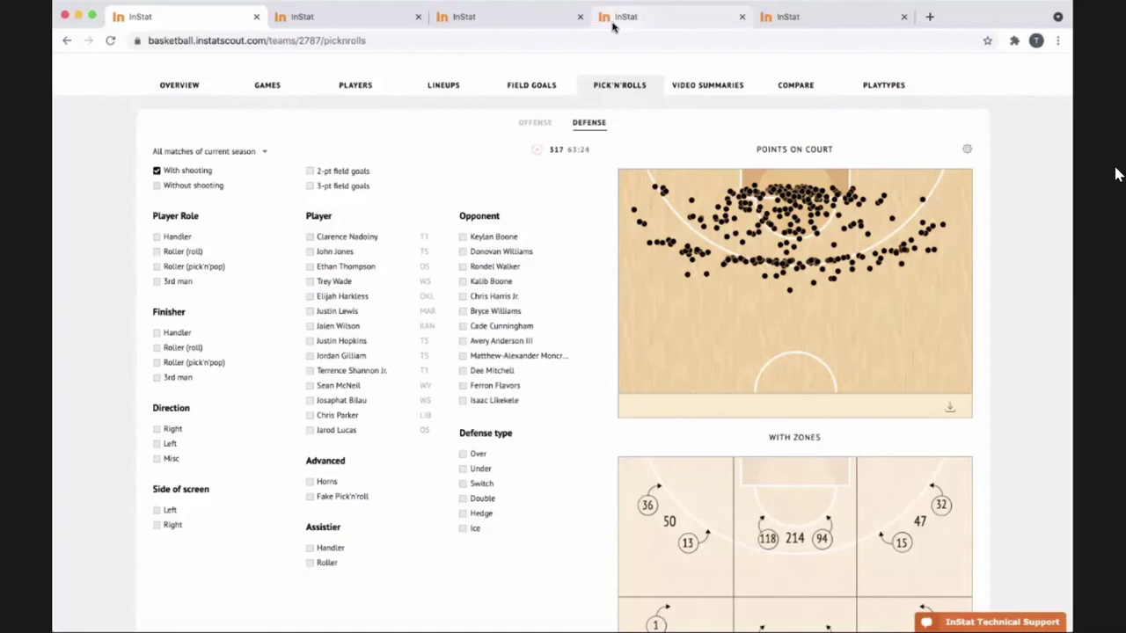
Step: Show the West Virginia Mountaineers' defensive pick'n'rolls and filter them separately by Double and Under, clearing each filter after viewing
click(508, 19)
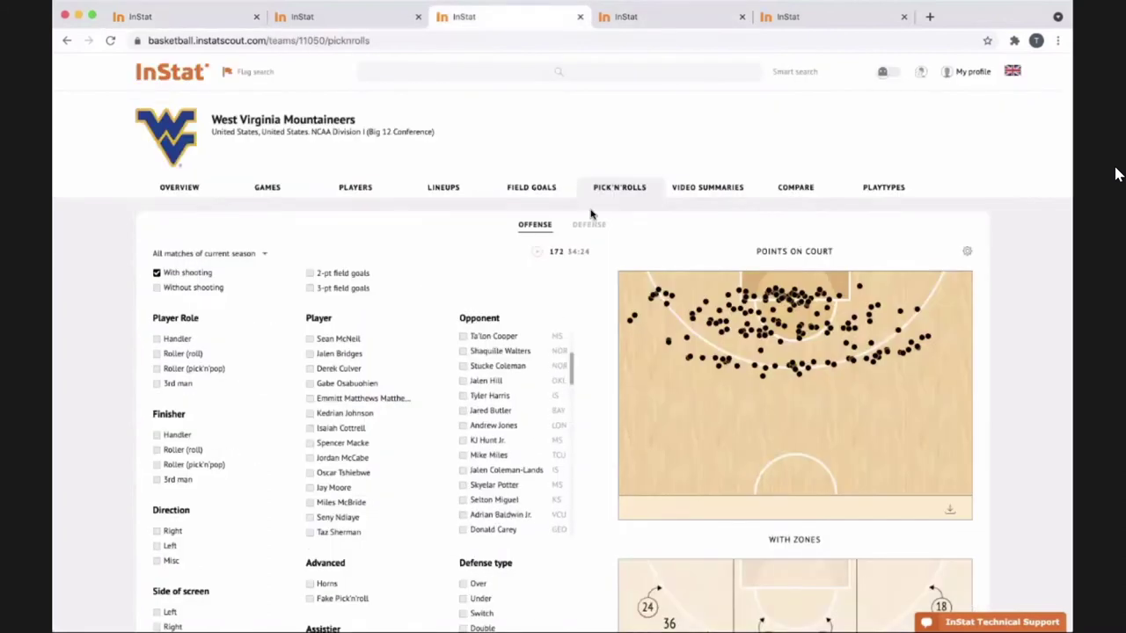
scroll(426, 426, down, 10)
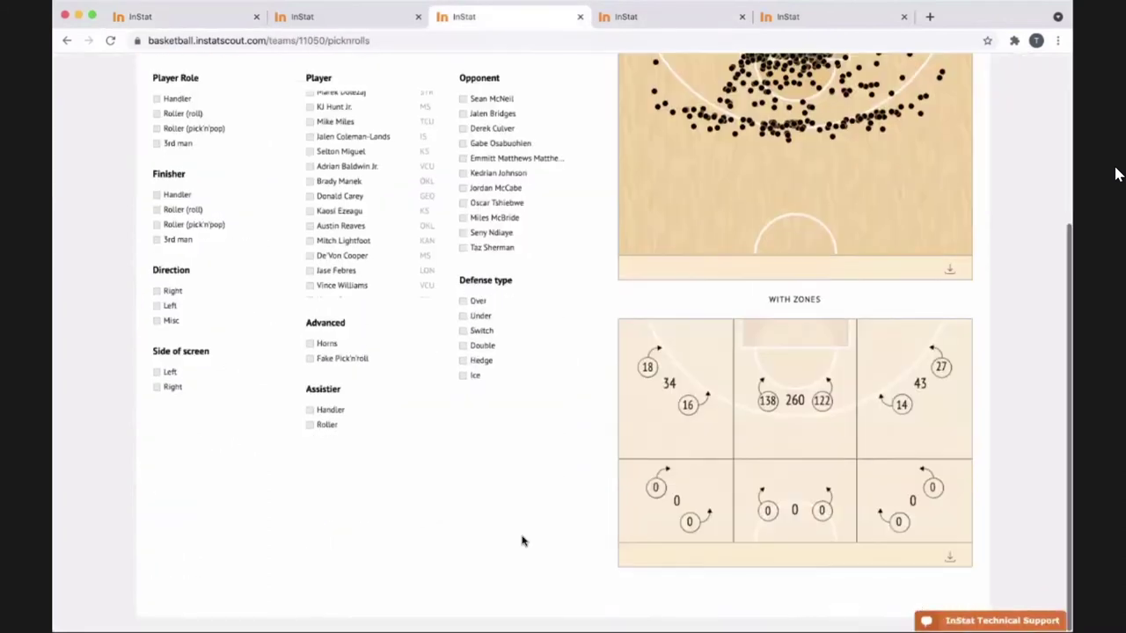
click(464, 347)
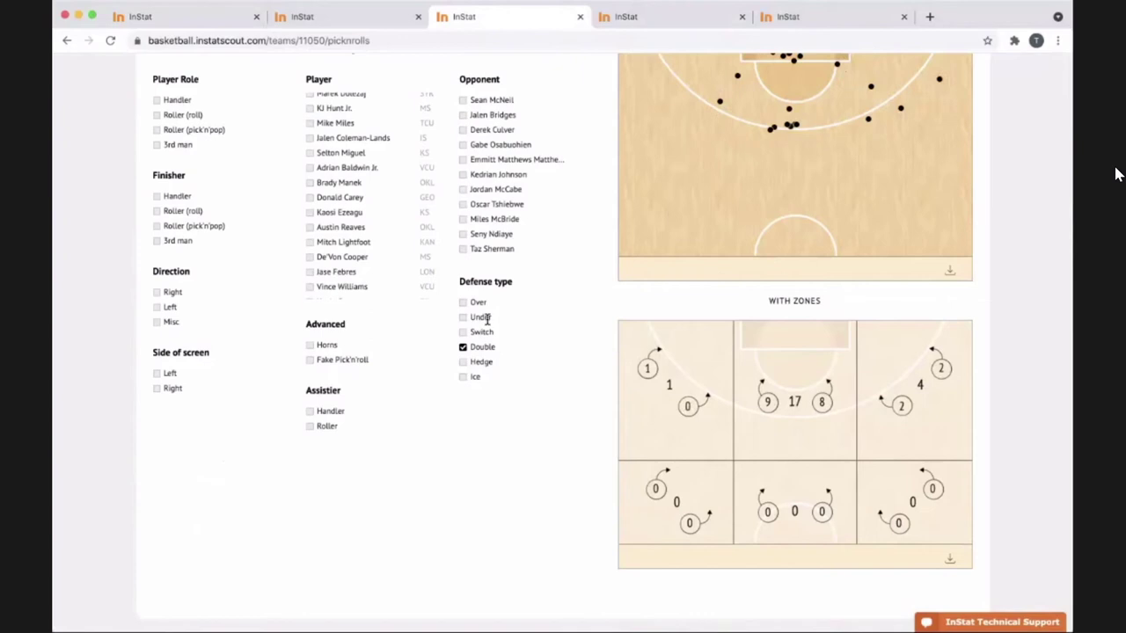
click(463, 349)
click(463, 319)
click(463, 318)
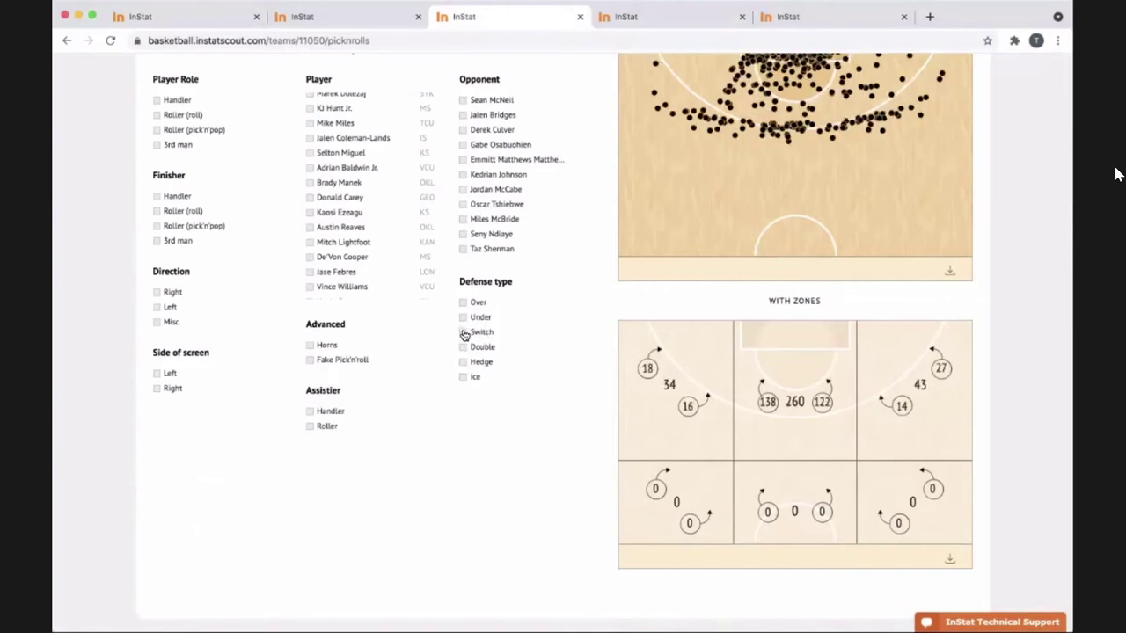
Step: Filter West Virginia's defensive pick'n'rolls separately by Switch, Hedge and Over, clearing each filter after viewing
click(464, 333)
click(464, 333)
click(465, 362)
click(464, 362)
click(463, 303)
scroll(528, 335, up, 2)
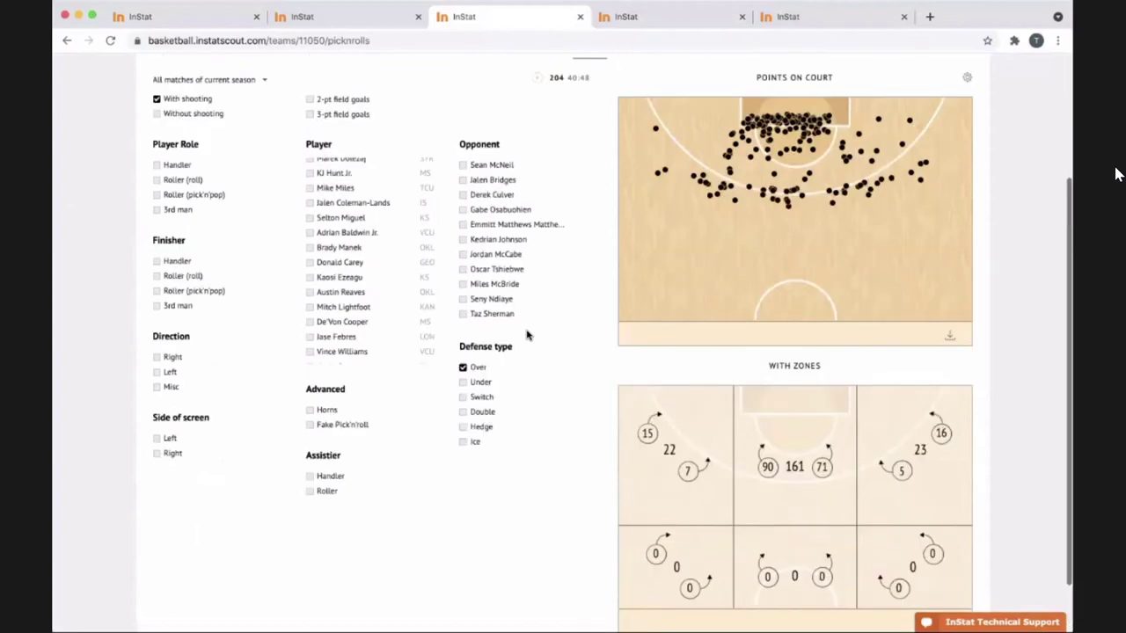
scroll(407, 296, up, 10)
click(464, 373)
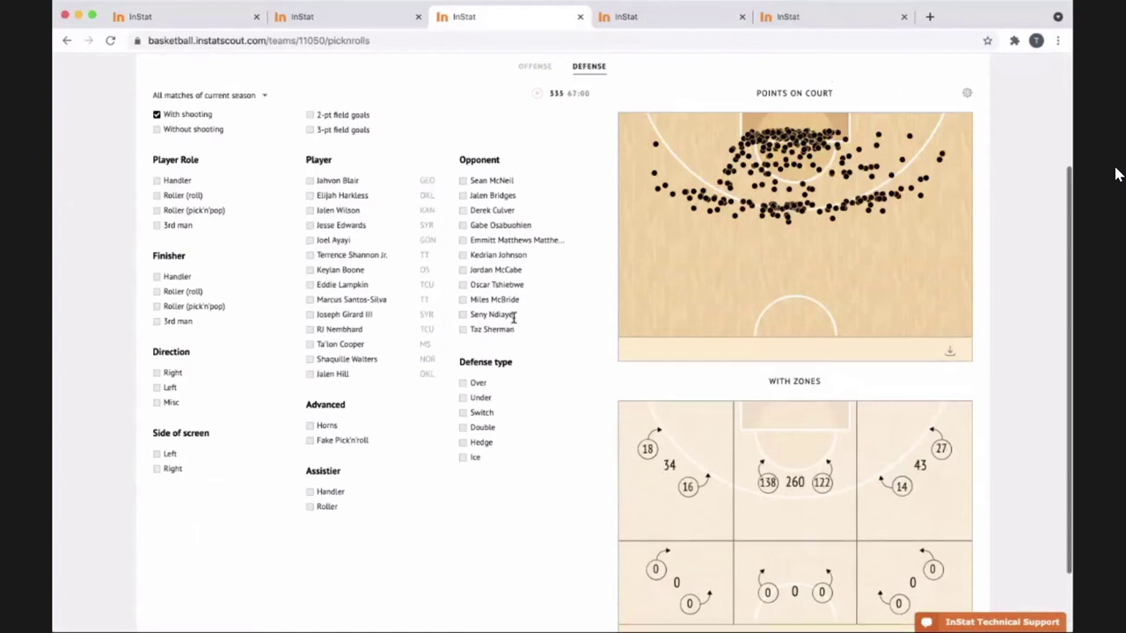
Step: Search the site for "miles" and open the profile of Miles McBride of the West Virginia Mountaineers
scroll(514, 318, up, 4)
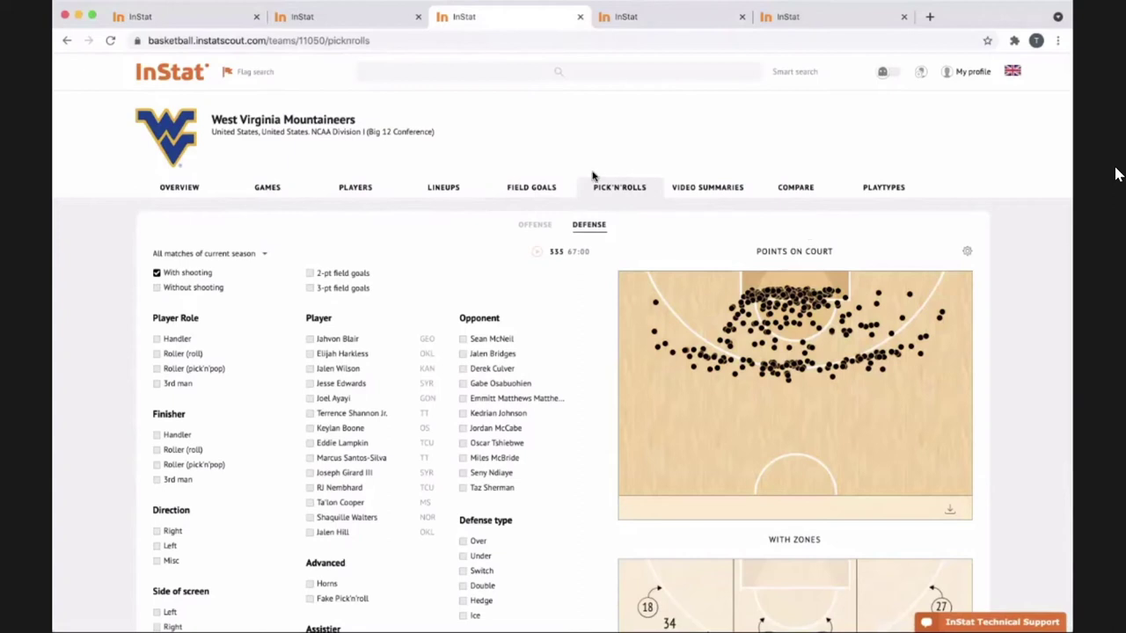
click(665, 19)
click(530, 16)
text(miles)
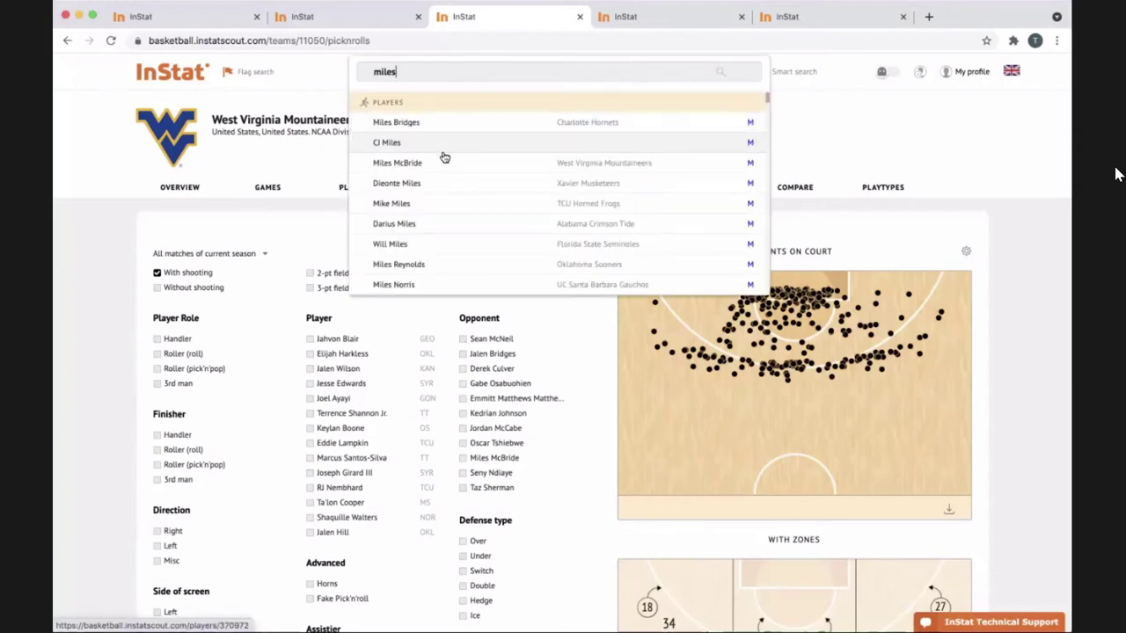
click(443, 161)
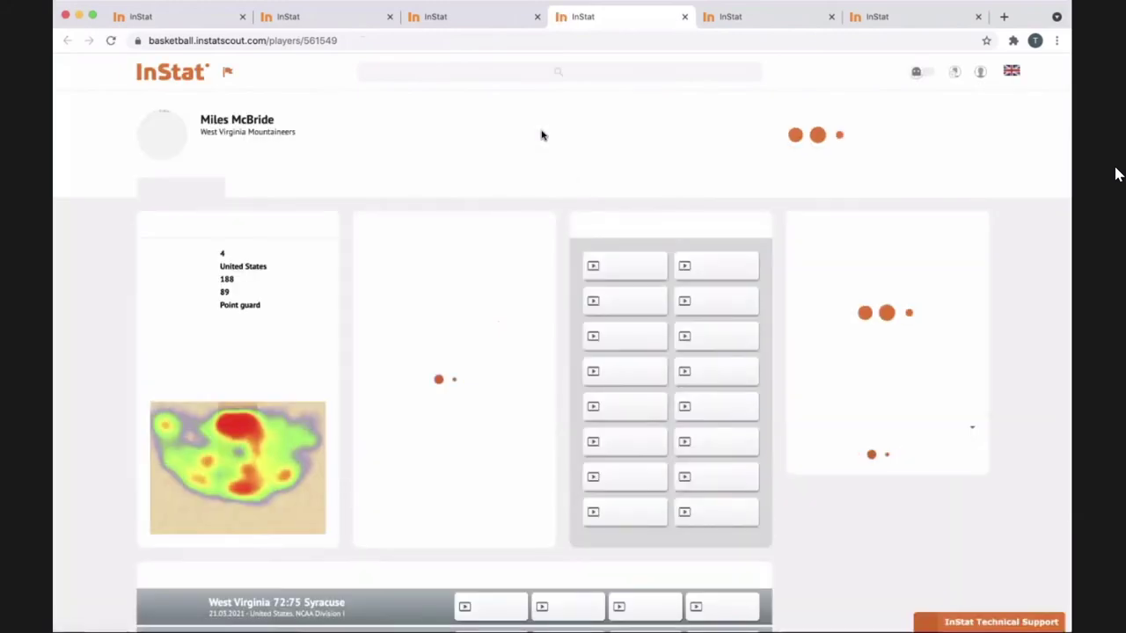
Step: Open Miles McBride's player comparison and add Mac McClung of the Texas Tech Red Raiders to it
click(796, 196)
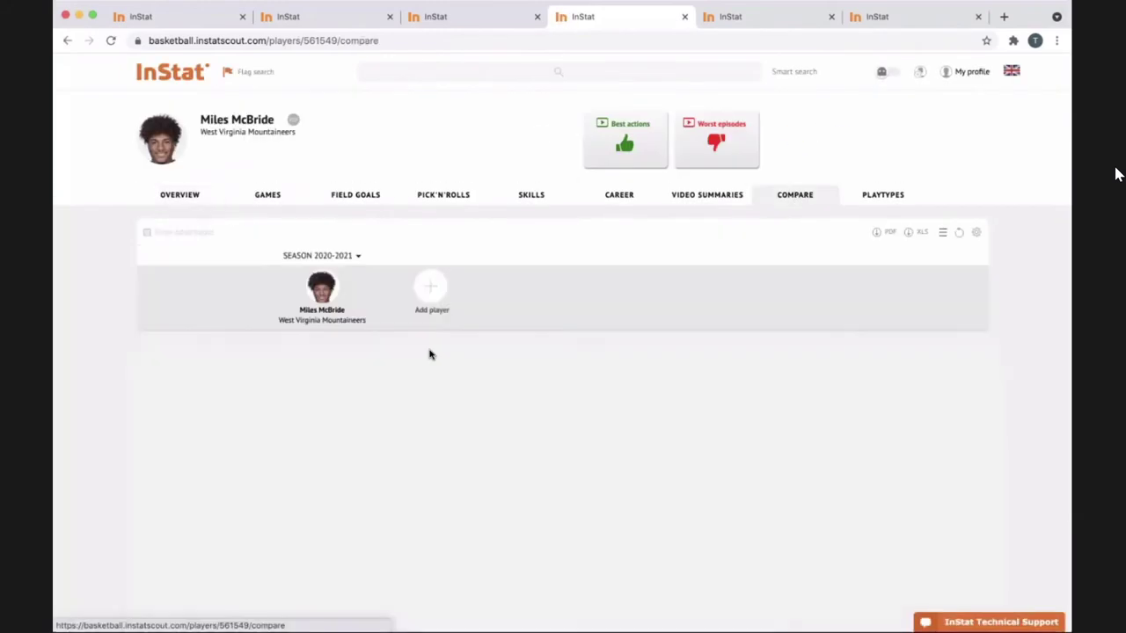
click(455, 303)
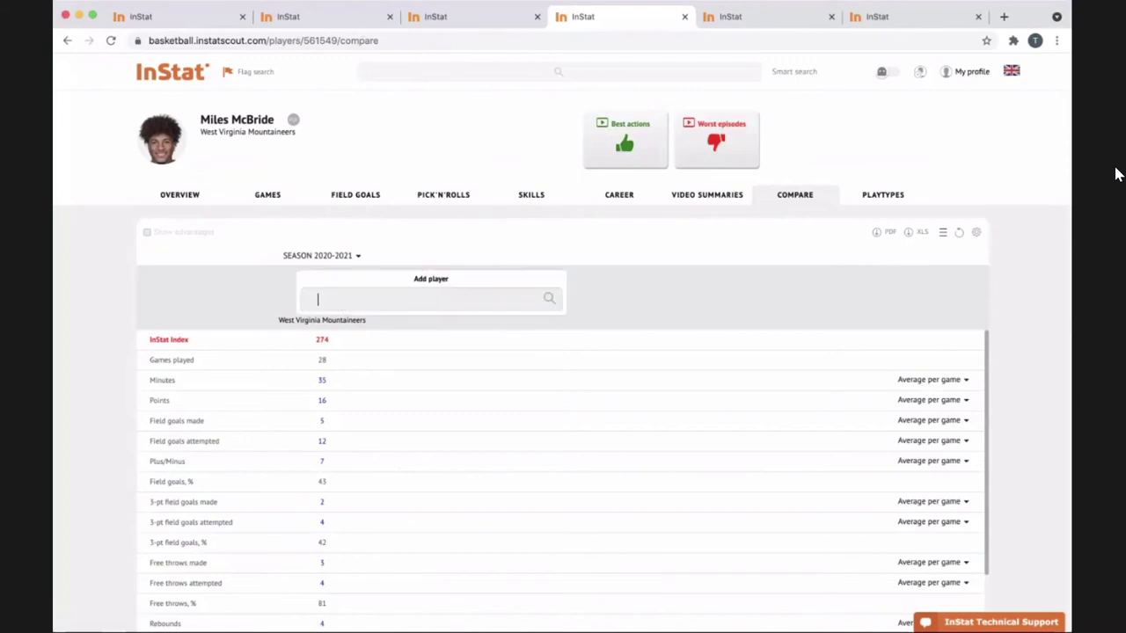
text(mac mcl)
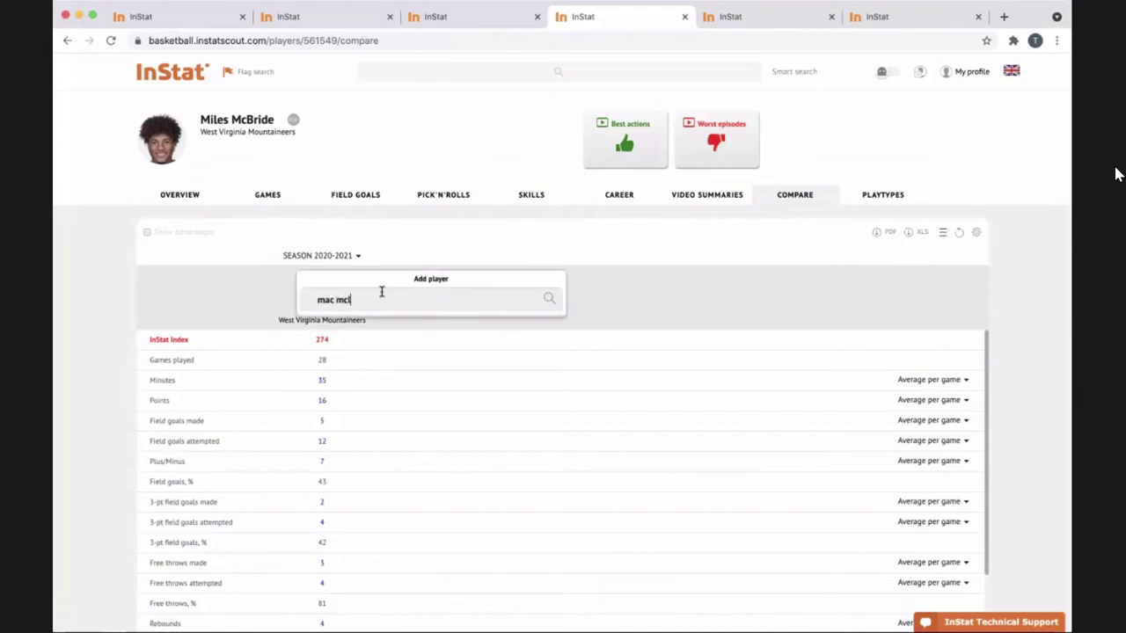
key(BackSpace)
key(BackSpace)
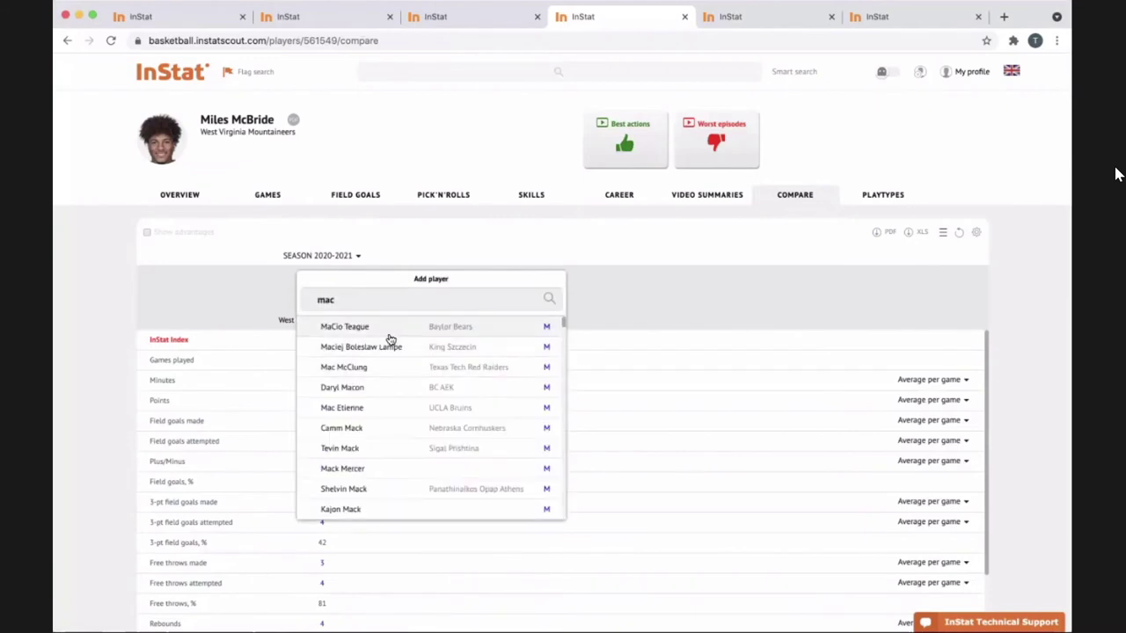
click(375, 368)
Step: Examine the season 2020-2021 comparison statistics of Miles McBride and Mac McClung from InStat Index to fouls
scroll(553, 381, down, 2)
scroll(552, 382, up, 2)
scroll(941, 249, down, 1)
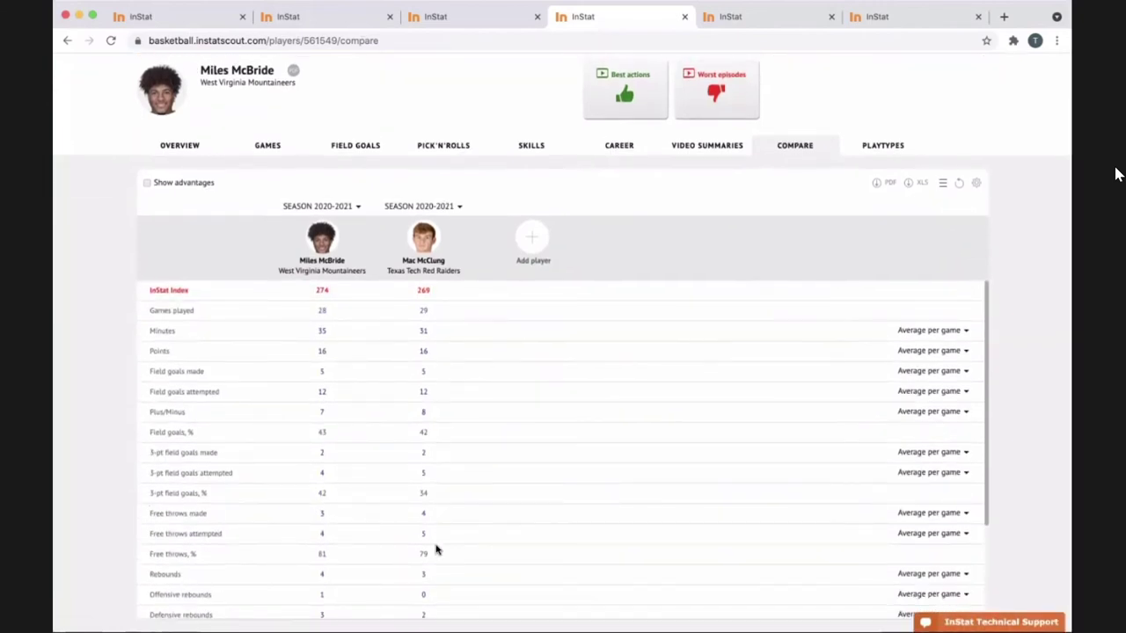
scroll(436, 550, down, 2)
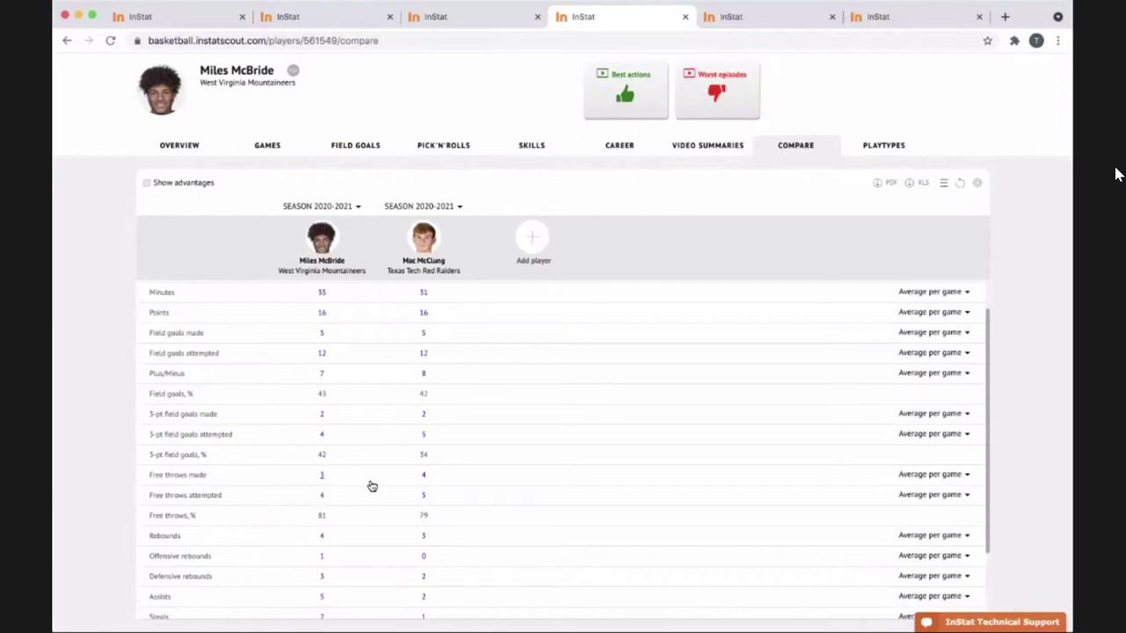
scroll(370, 485, down, 4)
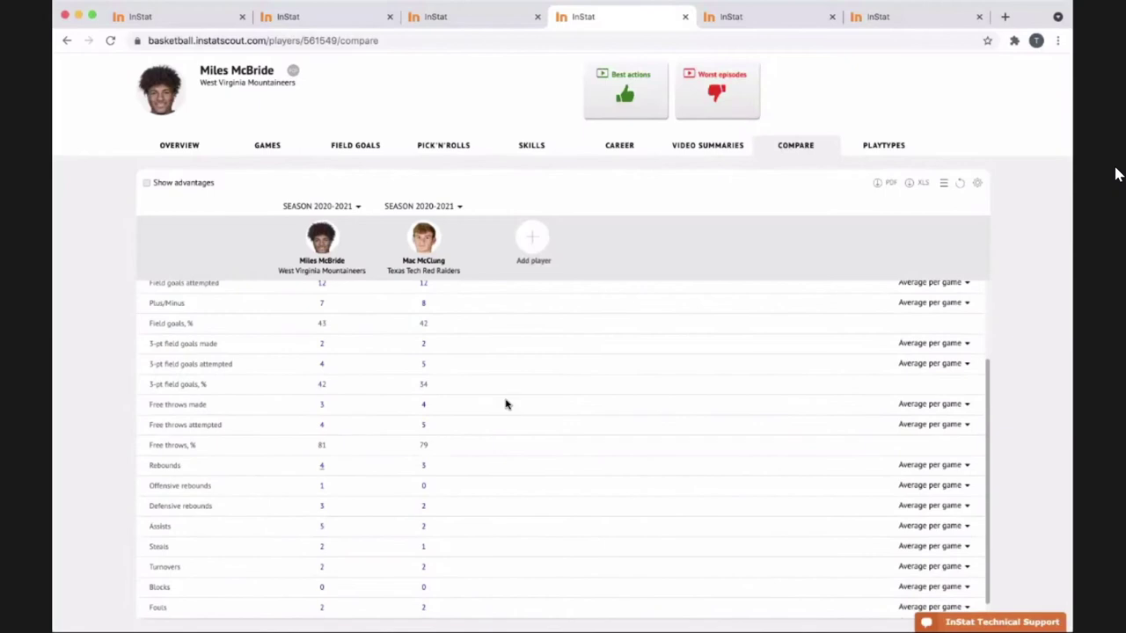
scroll(457, 420, down, 1)
scroll(643, 281, up, 5)
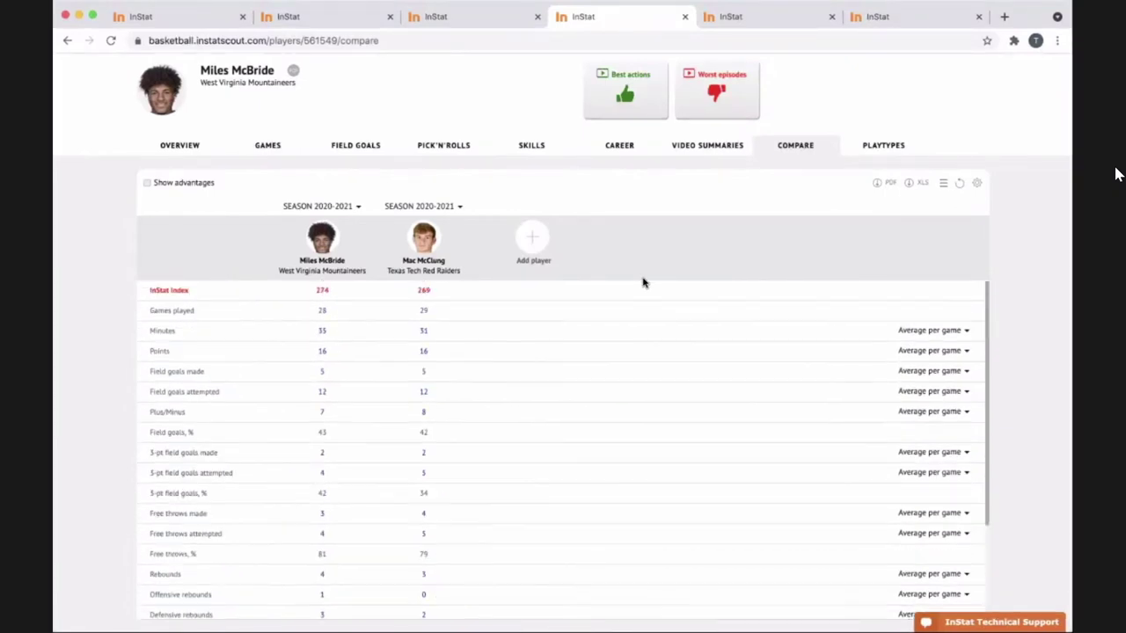
Step: Open Miles McBride's offensive playtypes for all matches of the current year and display the figures as totals
scroll(643, 282, up, 2)
click(882, 196)
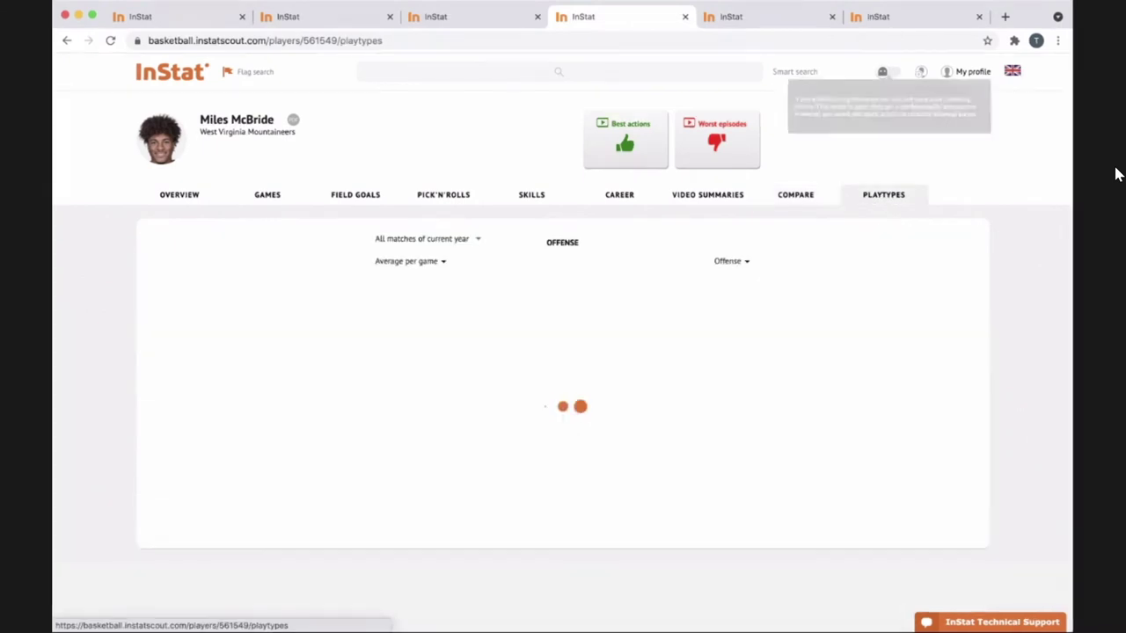
click(439, 262)
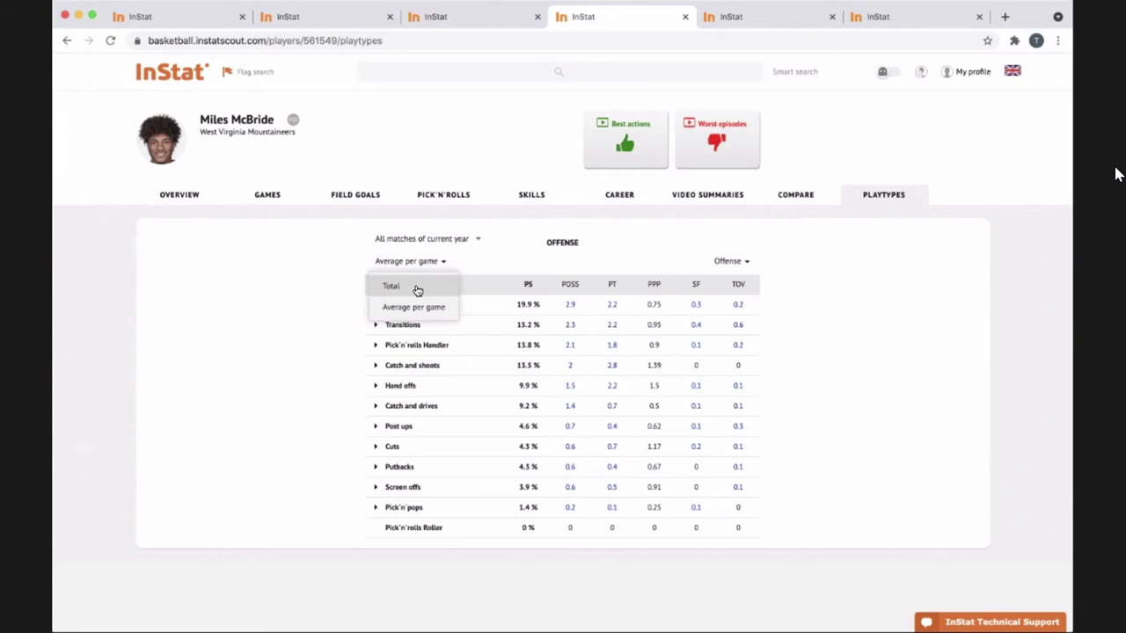
click(418, 290)
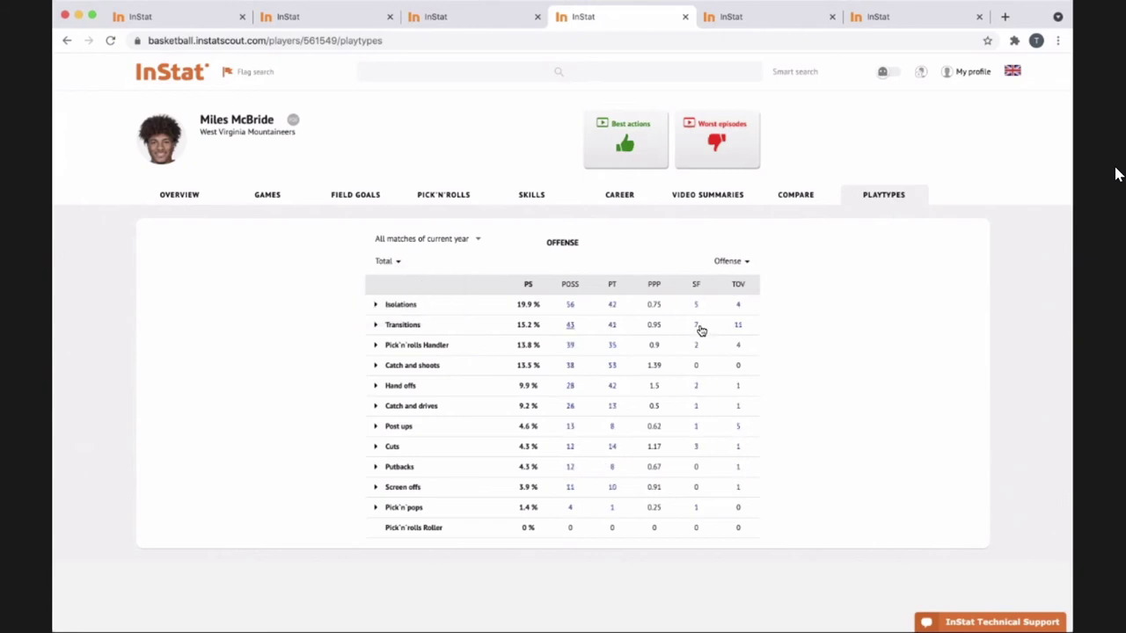
click(654, 291)
Step: Check the shot type breakdown under Isolations, collapse it, and return the playtypes table to average per game
click(377, 305)
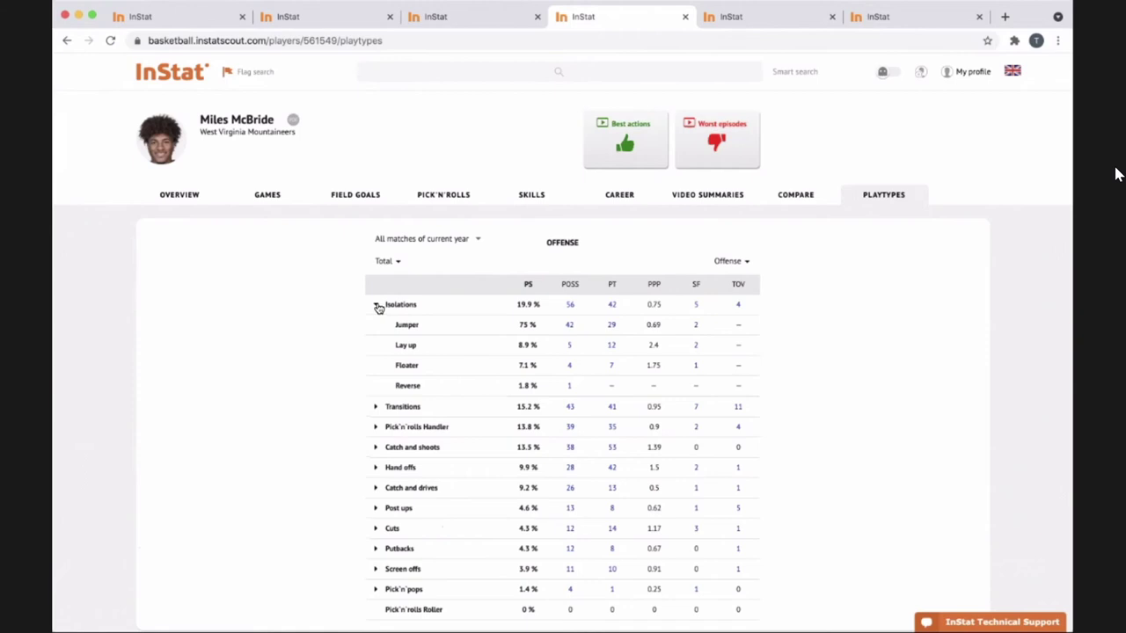
click(377, 306)
click(394, 262)
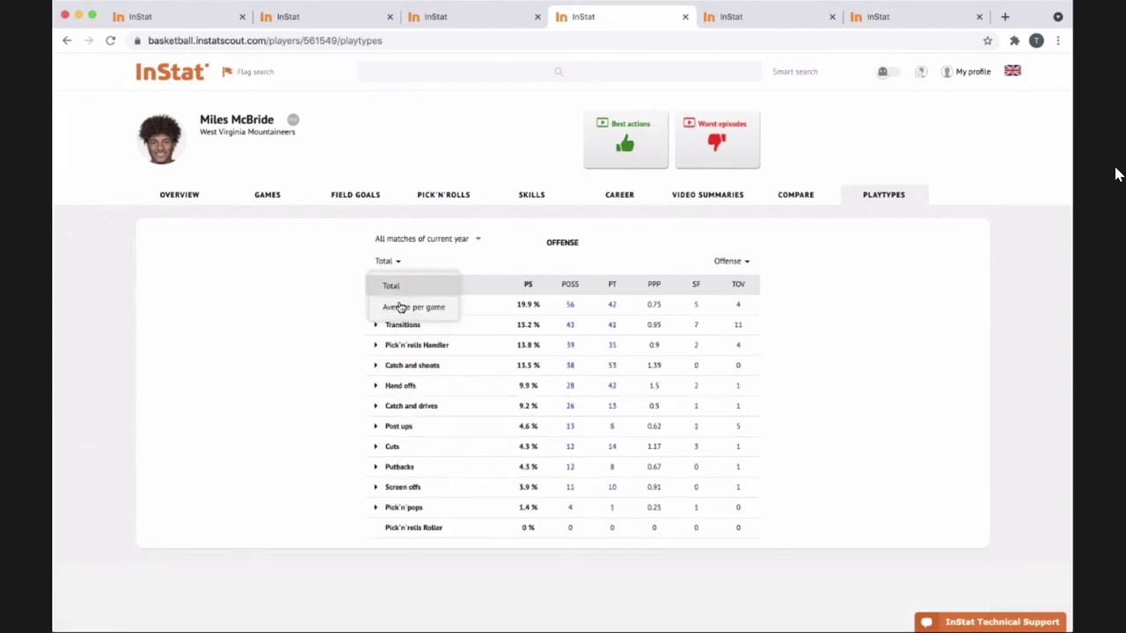
click(399, 307)
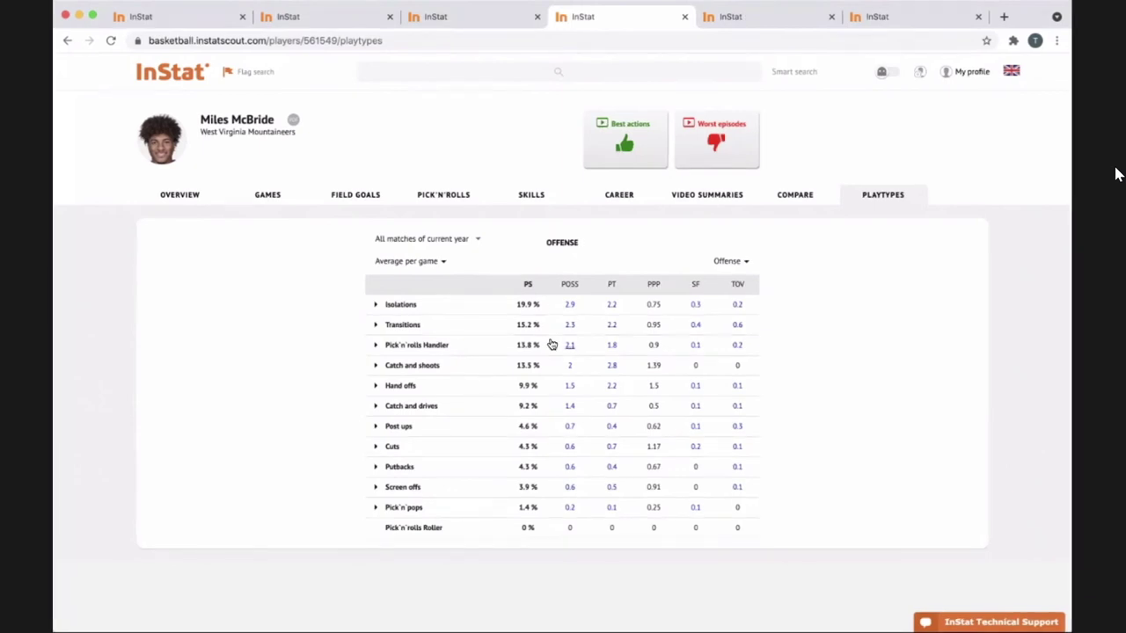
click(483, 295)
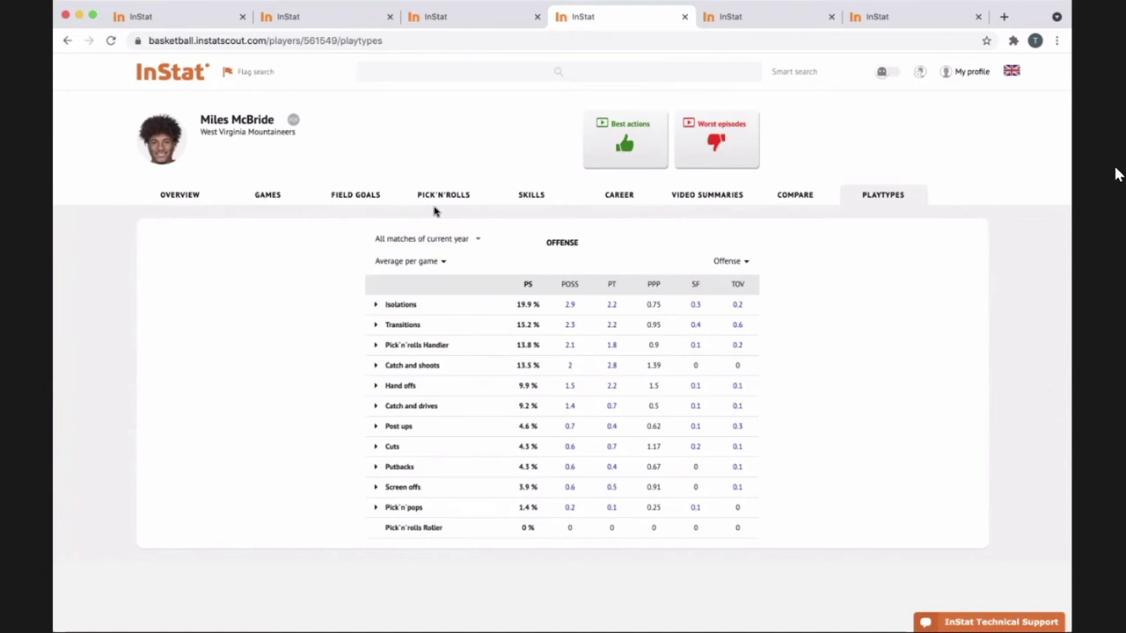
Step: Filter Miles McBride's field goals of the current season by the Step back dribble move, clearing the filter after viewing the zones
click(363, 204)
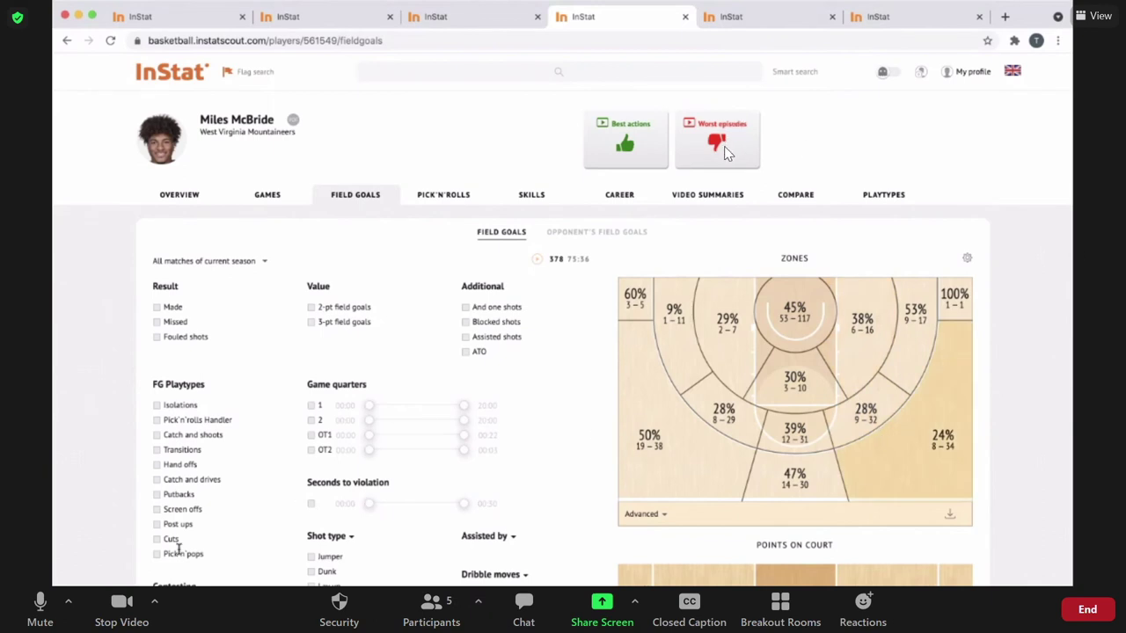
scroll(180, 546, down, 2)
click(464, 473)
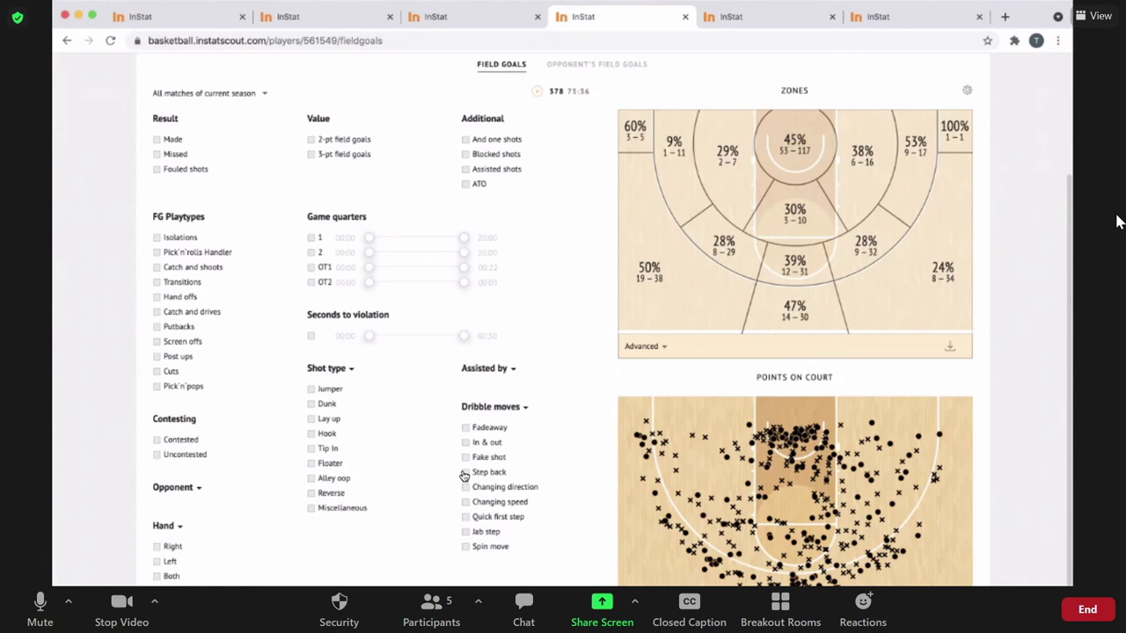
scroll(896, 401, up, 2)
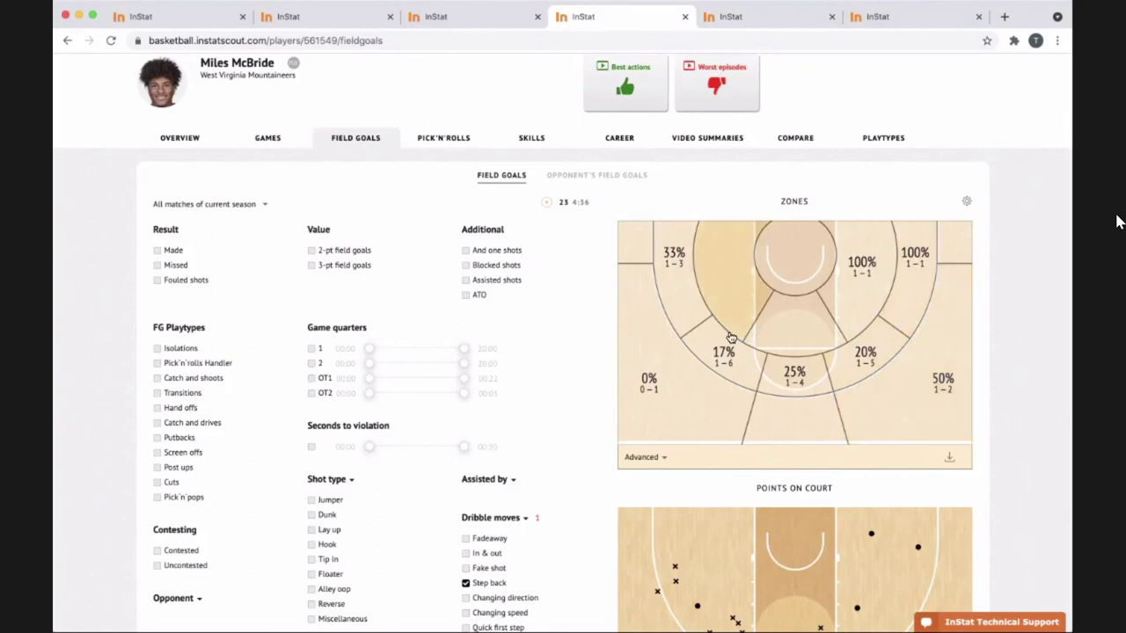
click(465, 583)
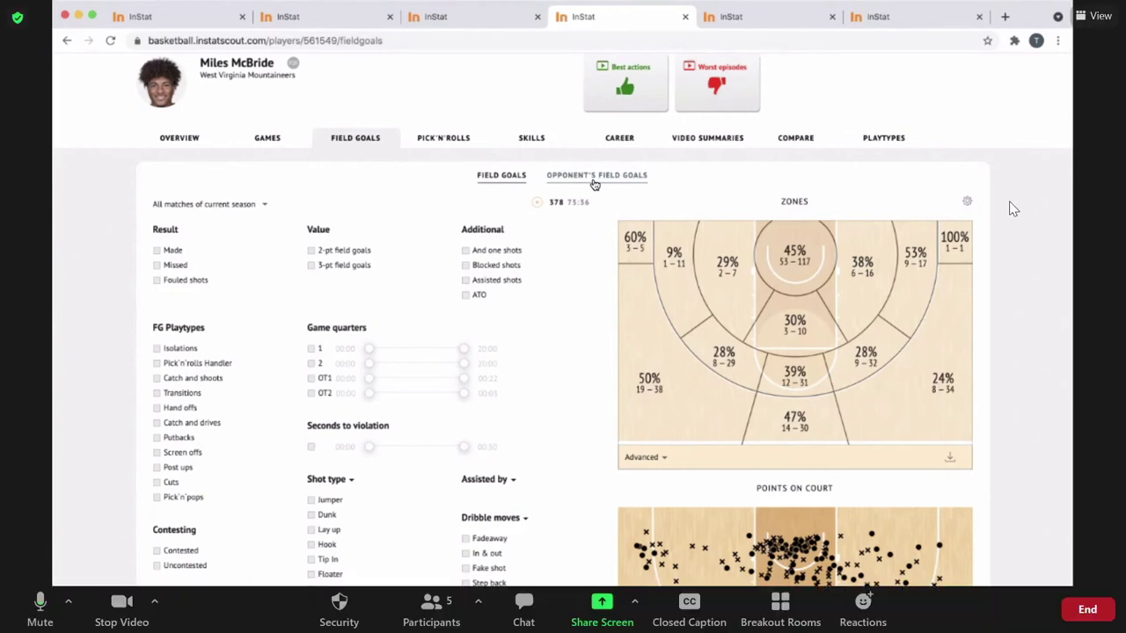
Step: Return to Miles McBride's player comparison and add Marcus Zegarowski of the Creighton Bluejays by searching for "marcus"
click(761, 142)
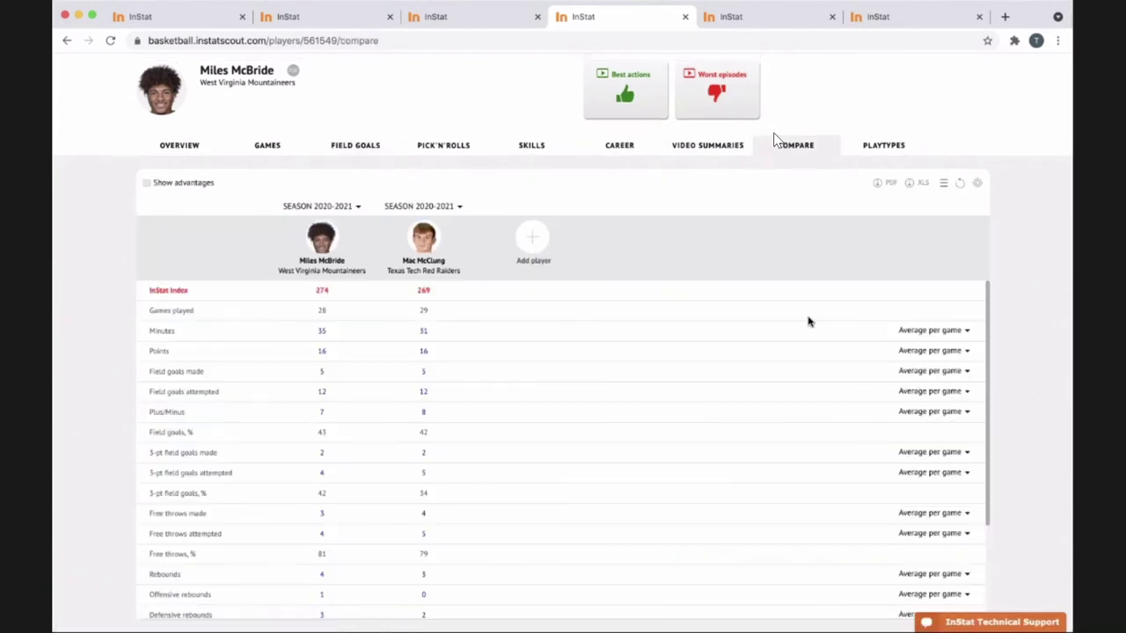
click(534, 238)
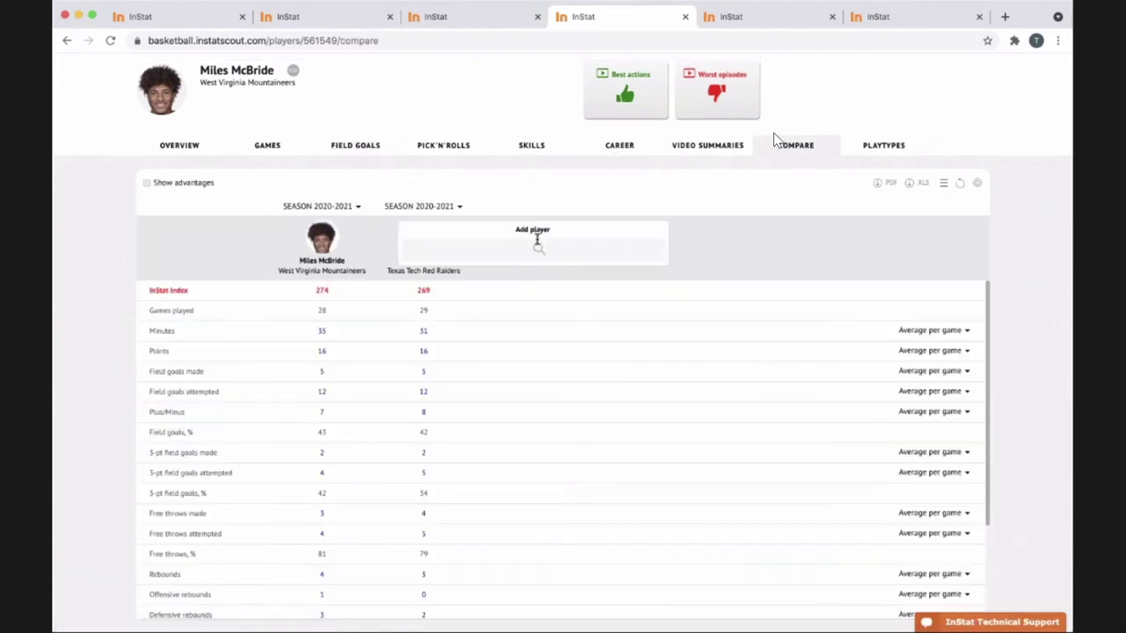
text(marcus)
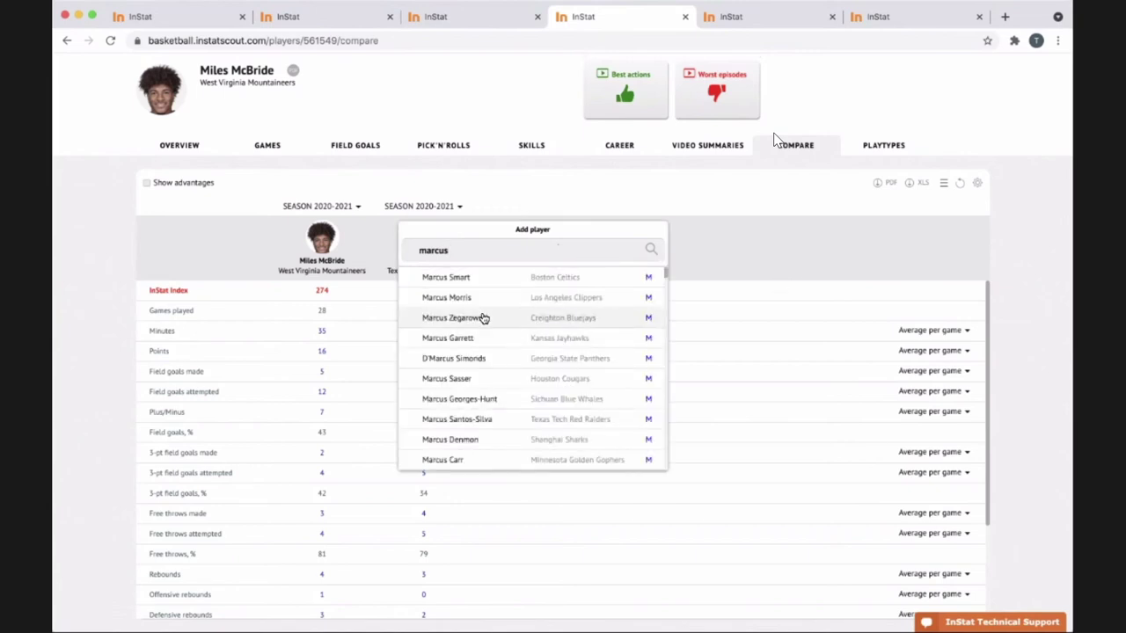
click(482, 317)
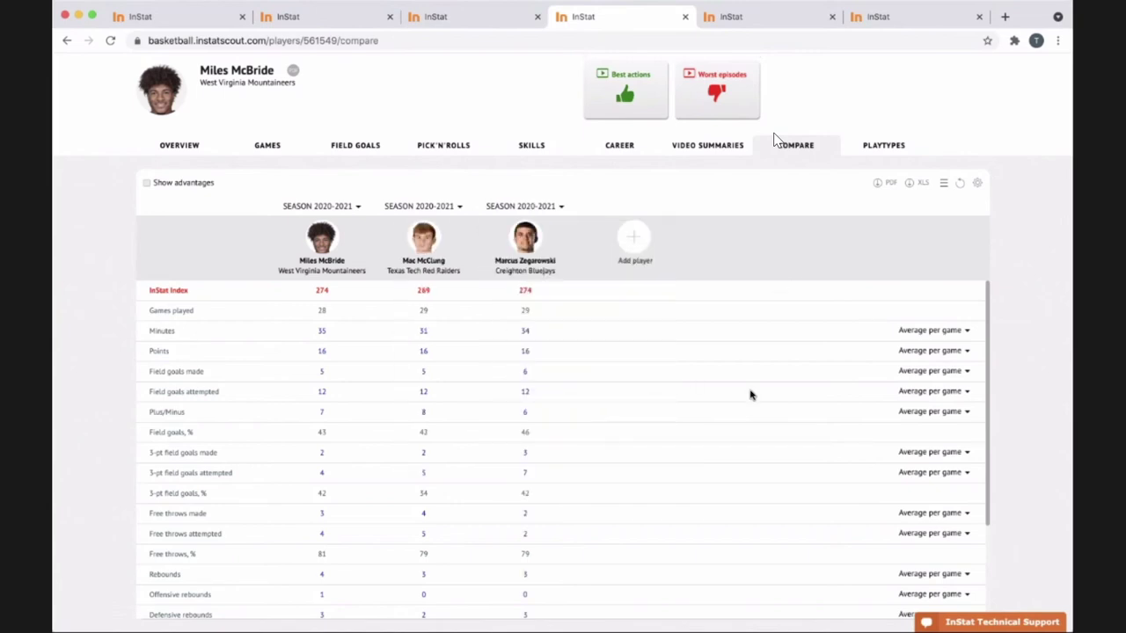
scroll(825, 385, down, 1)
scroll(850, 361, up, 1)
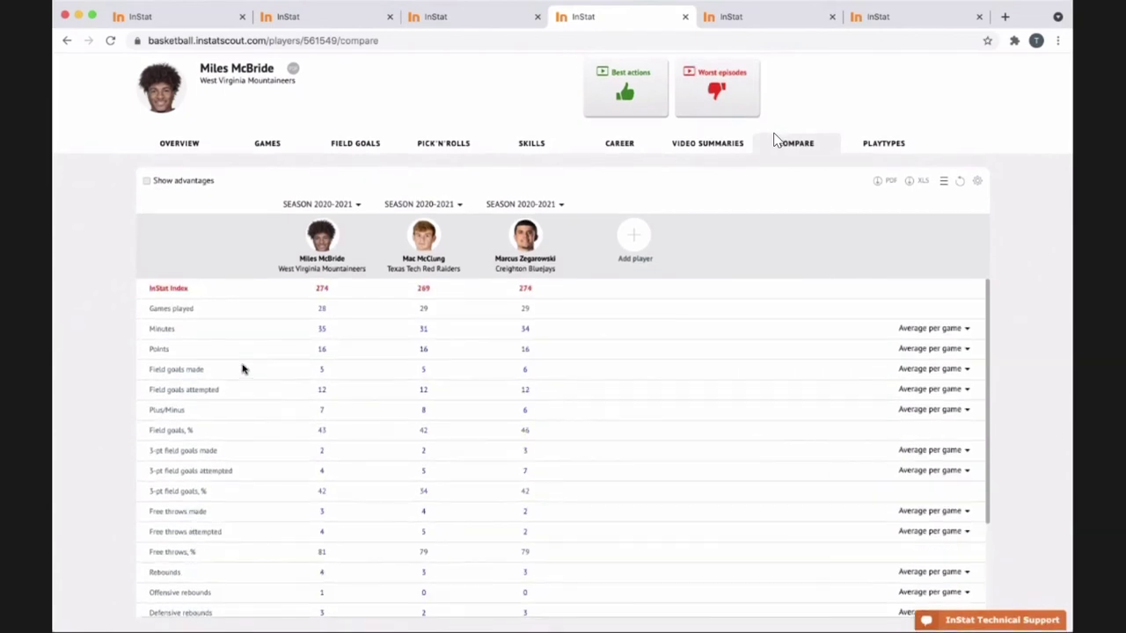
scroll(244, 370, down, 1)
scroll(243, 369, up, 1)
scroll(244, 369, down, 1)
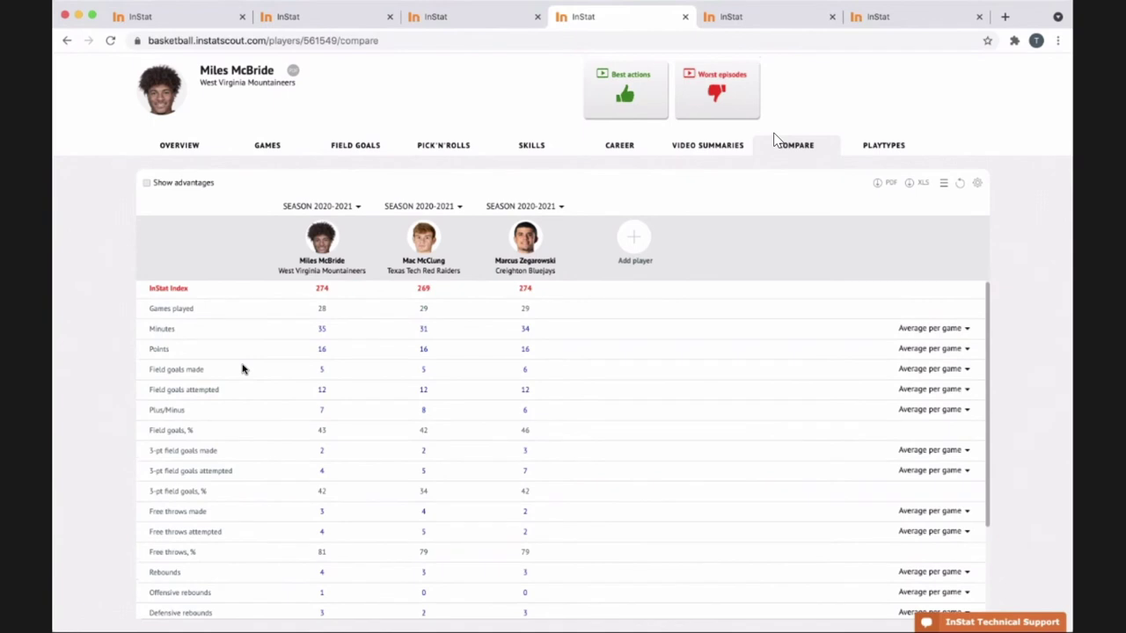
Step: Add the whole Pre-shoot combinations group of parameters to the comparison table
click(977, 182)
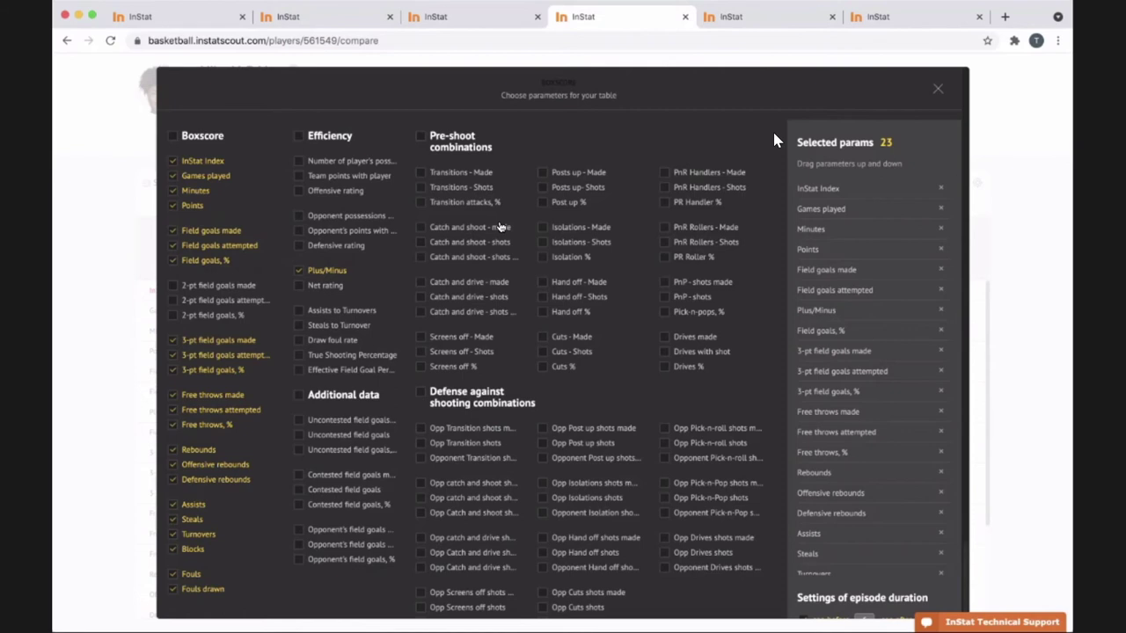
click(420, 138)
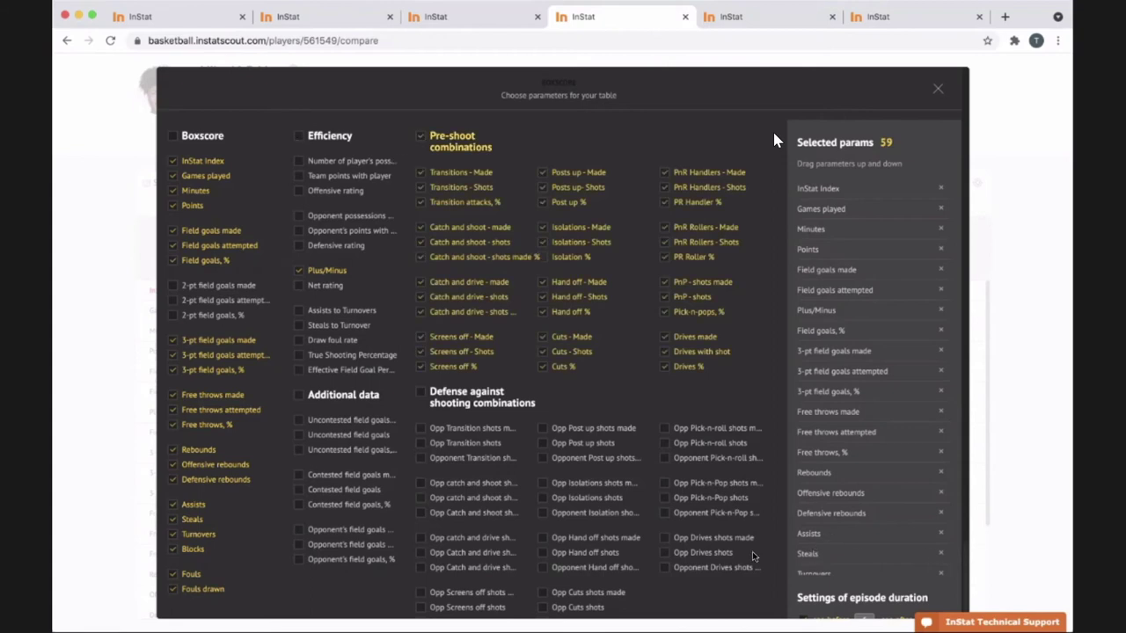
scroll(752, 556, down, 3)
click(681, 596)
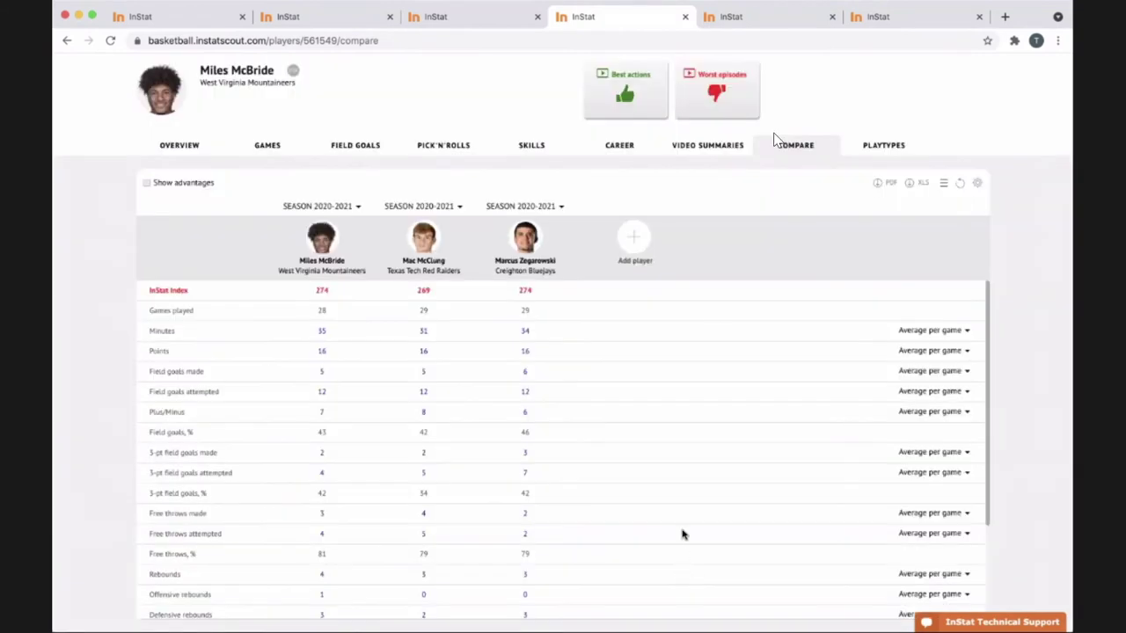
Step: Remove all Boxscore parameters from the comparison table
click(977, 182)
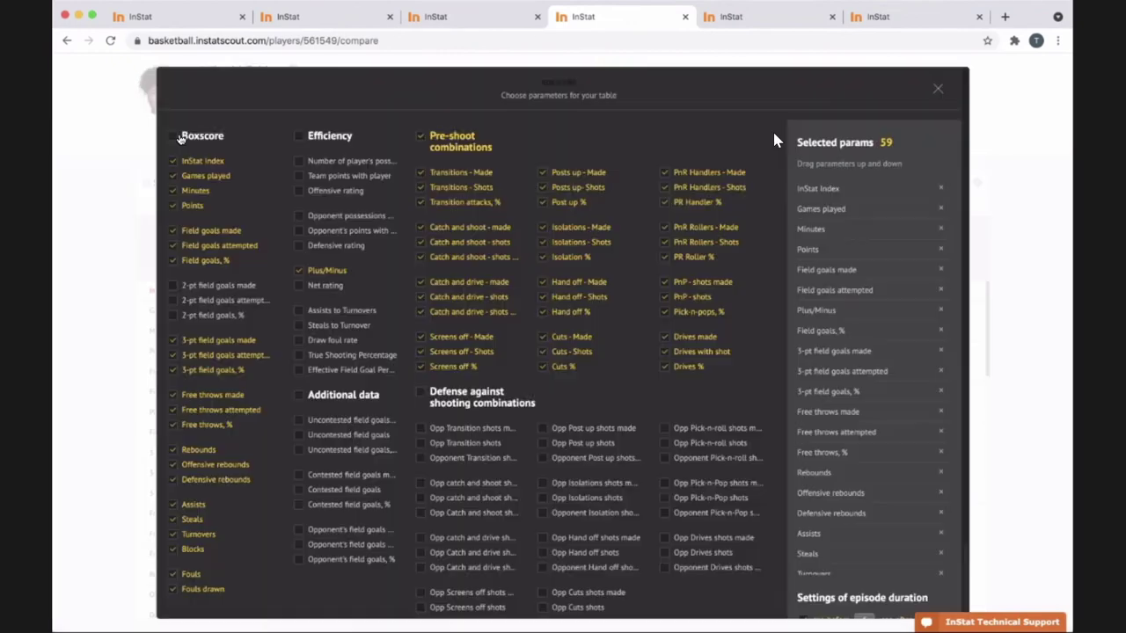
click(179, 138)
scroll(772, 504, down, 3)
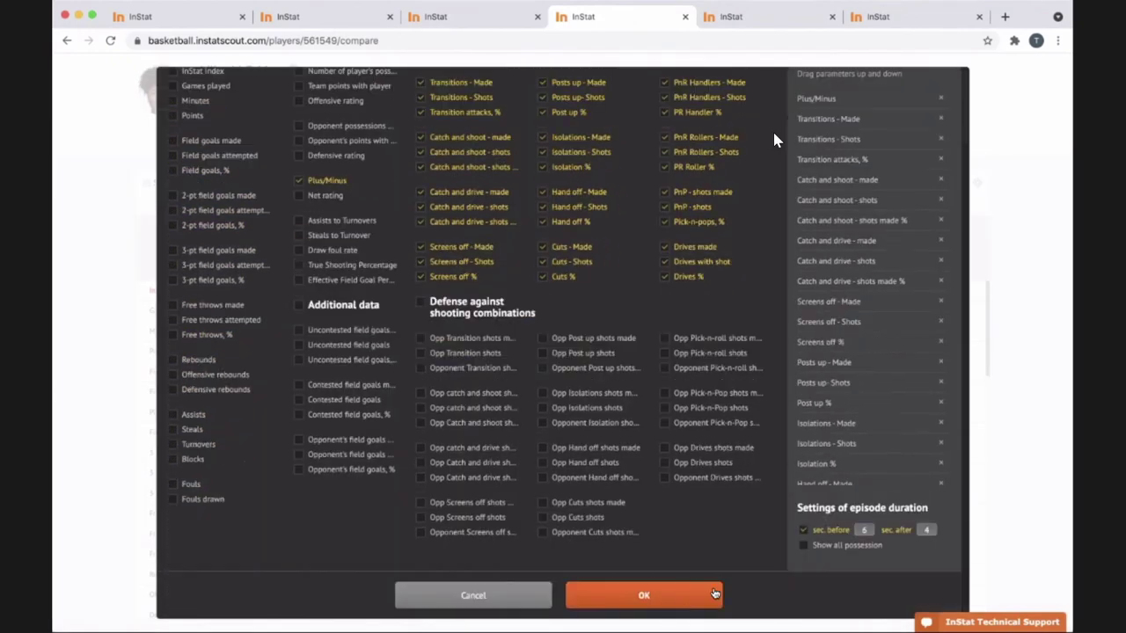
click(715, 593)
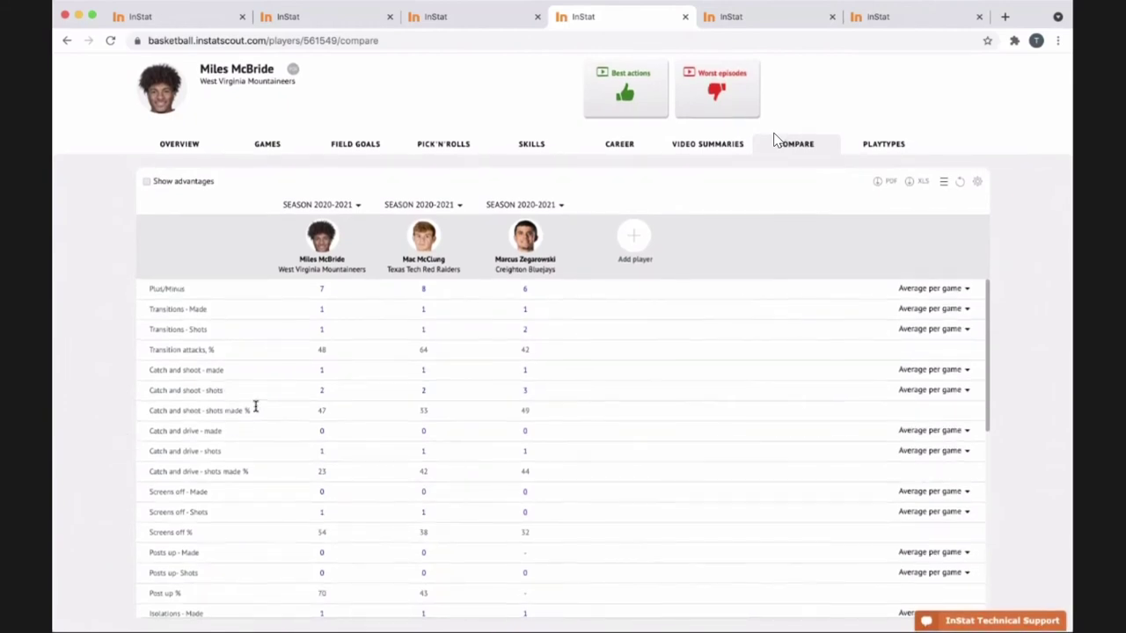
Step: Turn on the display of advantages and remove Mac McClung from the player comparison
click(145, 183)
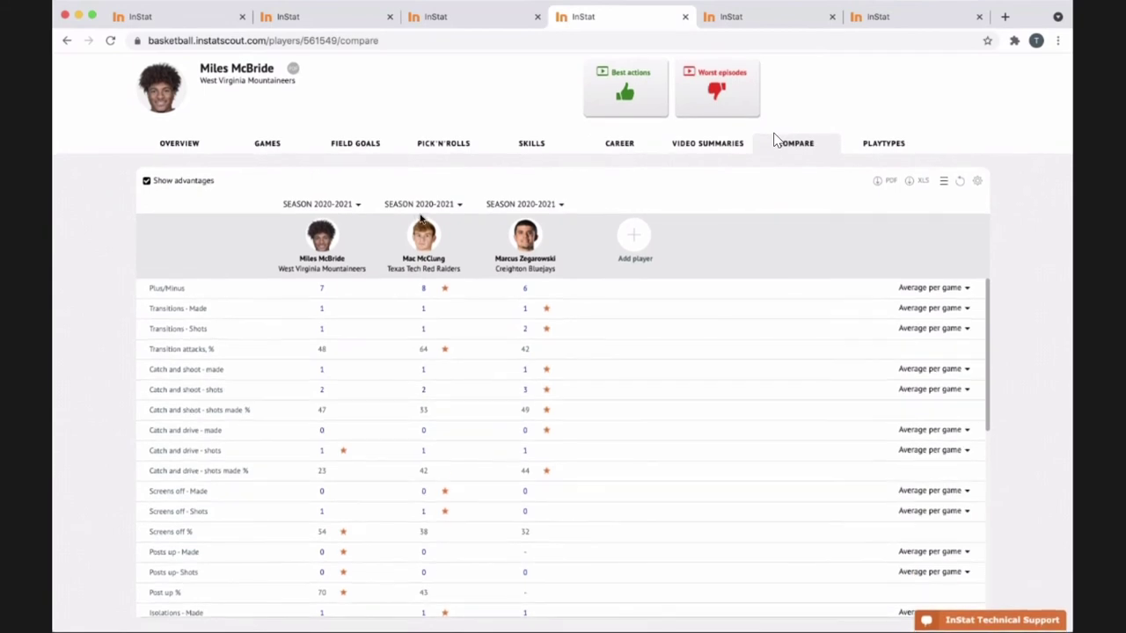
click(455, 255)
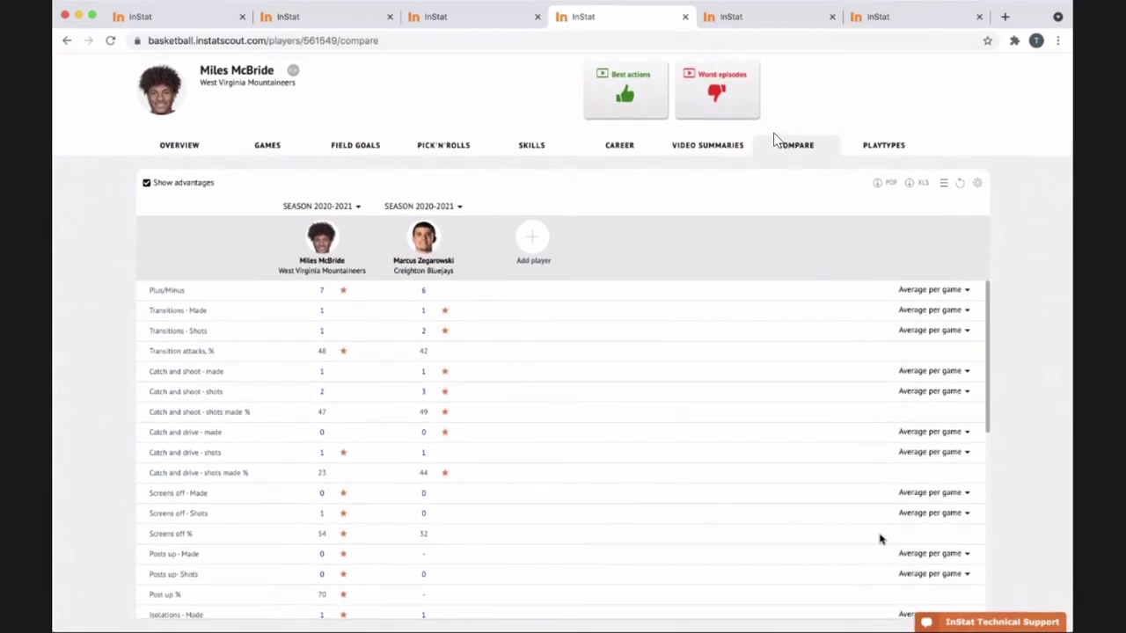
Step: Examine the advantages of Miles McBride and Marcus Zegarowski across the pre-shoot combinations, from transitions through isolations and pick'n'roll handlers to drives
scroll(879, 538, down, 1)
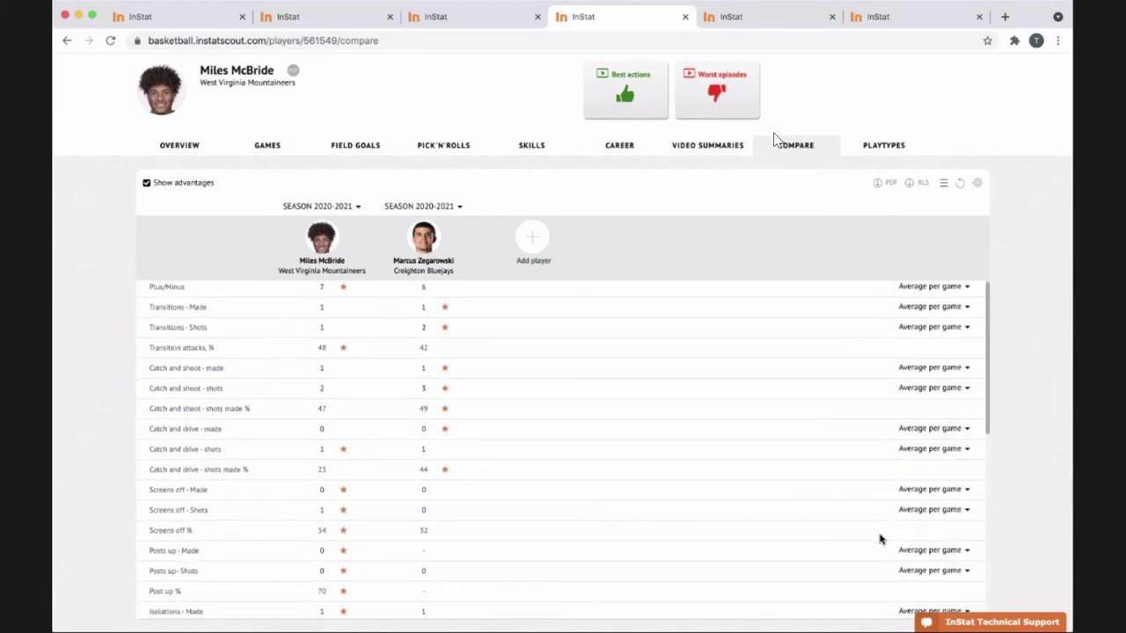
scroll(879, 538, down, 5)
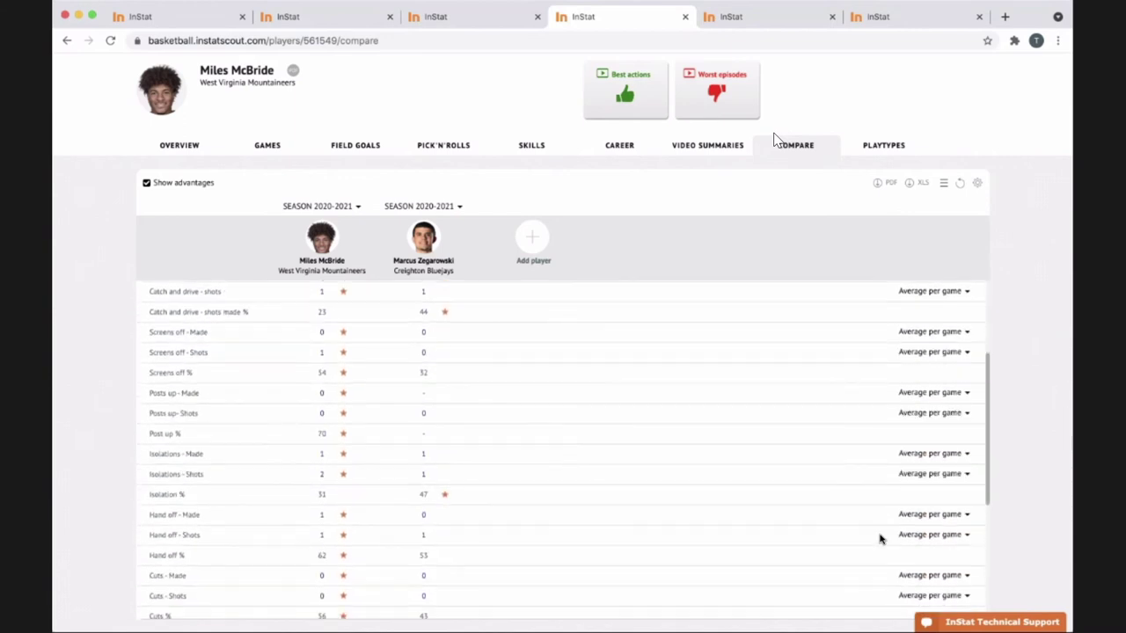
scroll(880, 538, down, 2)
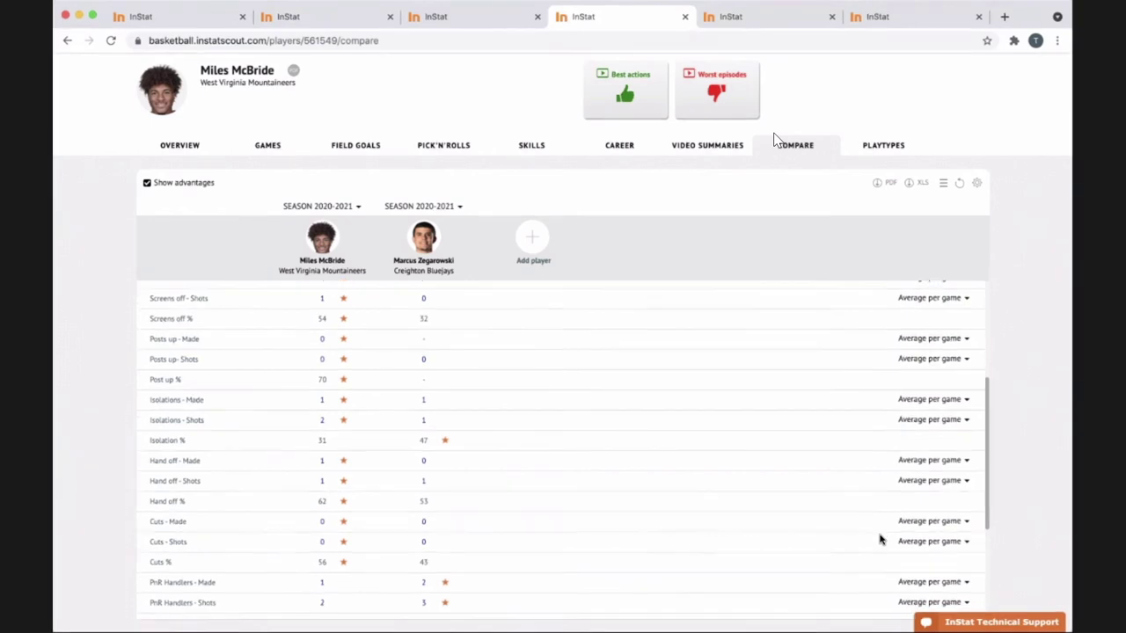
scroll(879, 538, down, 2)
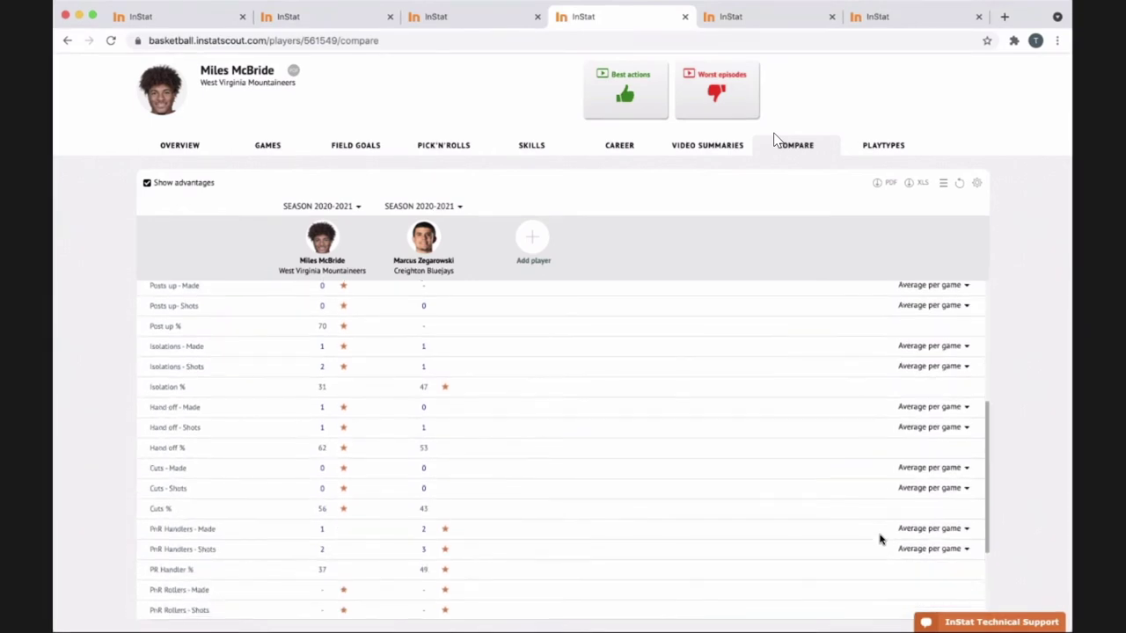
scroll(558, 479, up, 3)
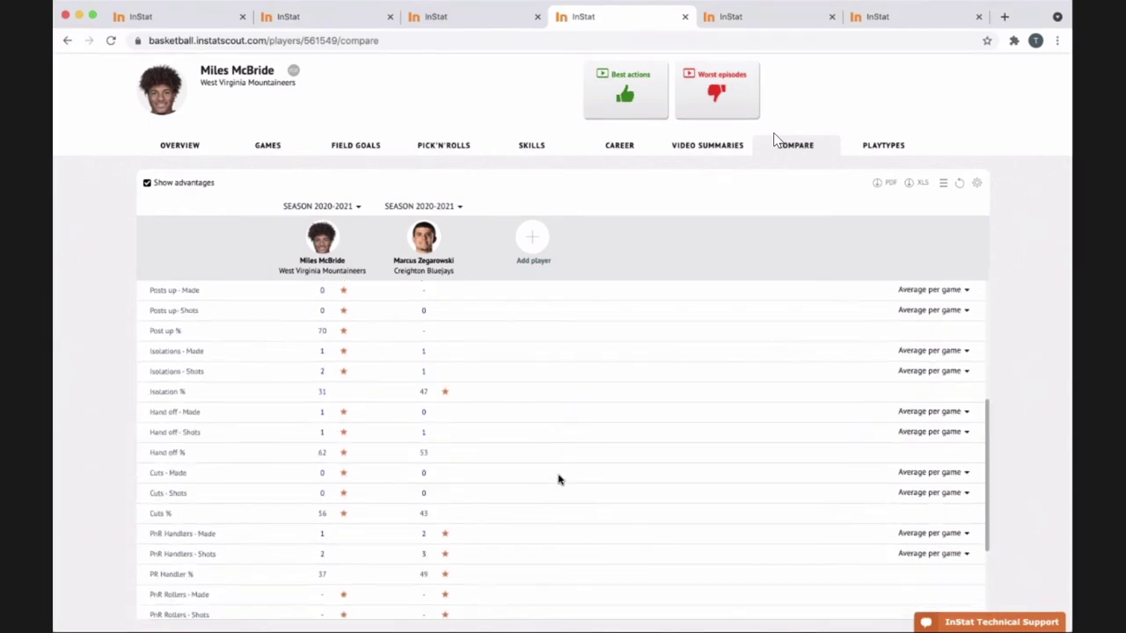
scroll(558, 480, up, 3)
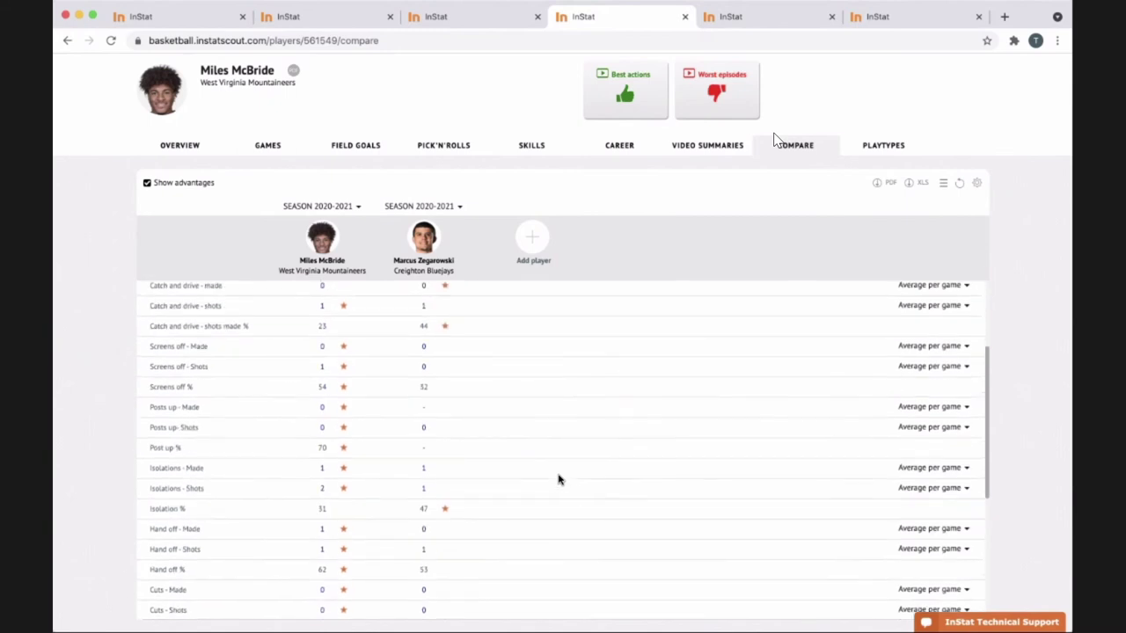
scroll(558, 480, down, 4)
scroll(558, 480, down, 3)
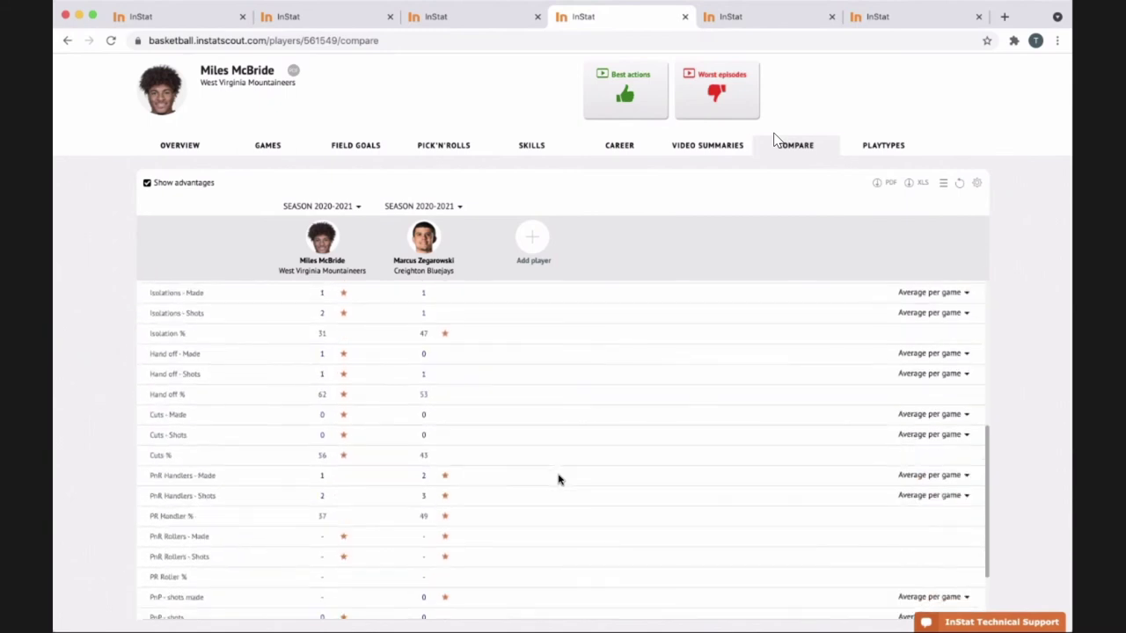
scroll(557, 479, up, 5)
scroll(558, 479, down, 3)
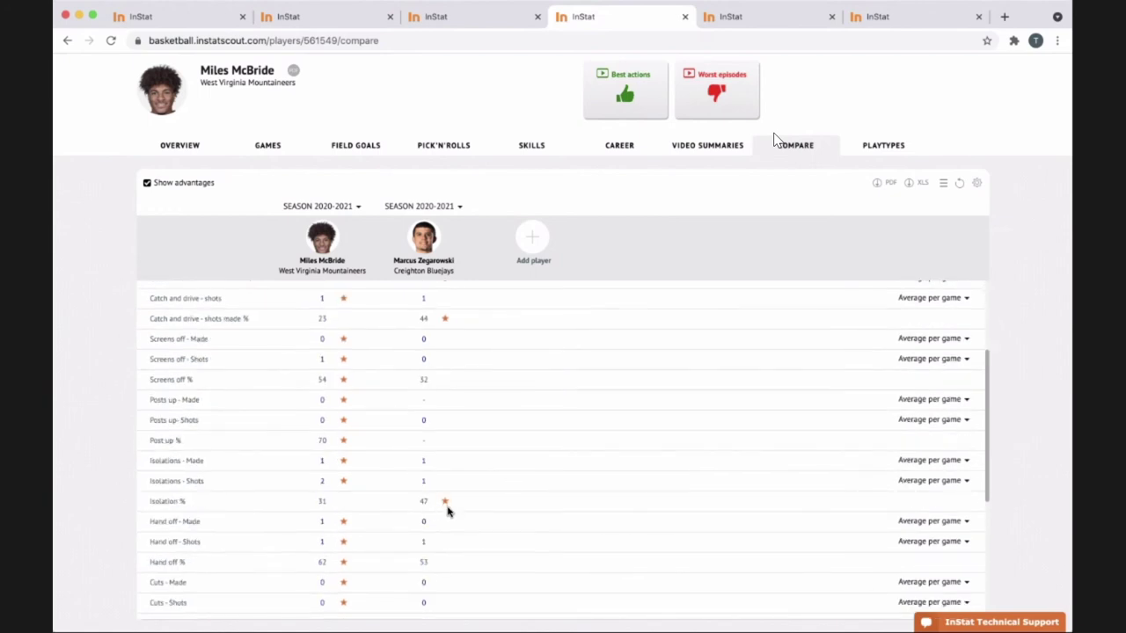
scroll(447, 512, down, 3)
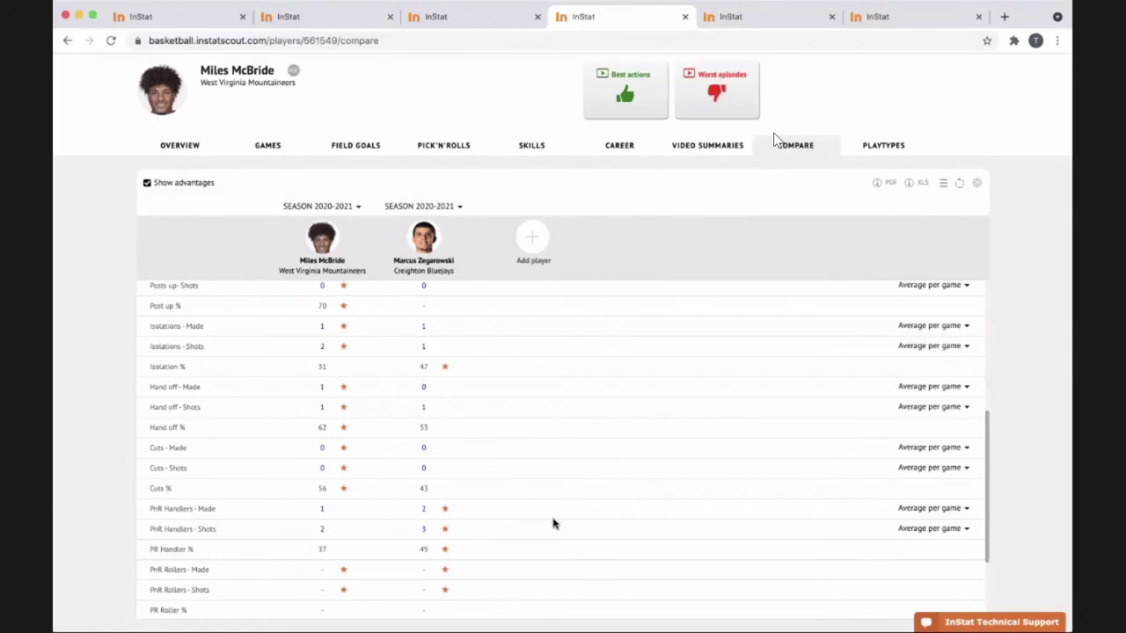
scroll(552, 523, down, 3)
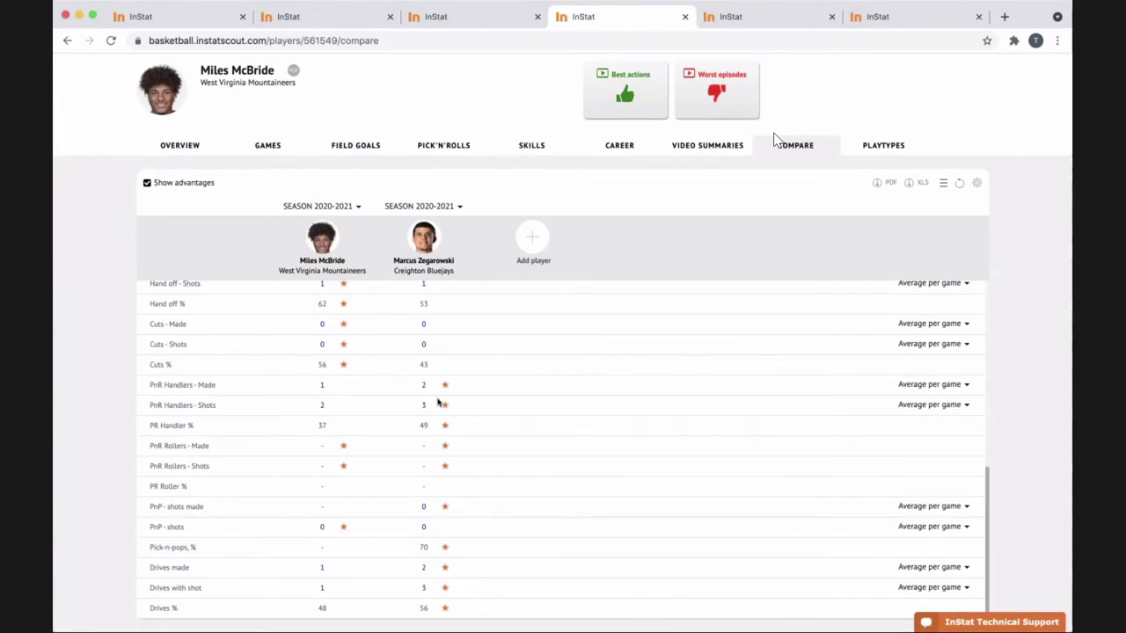
Step: Compare Miles McBride's and Marcus Zegarowski's advantages in PnR handlers, drives, hand offs and catch-and-drive shots
scroll(552, 524, down, 1)
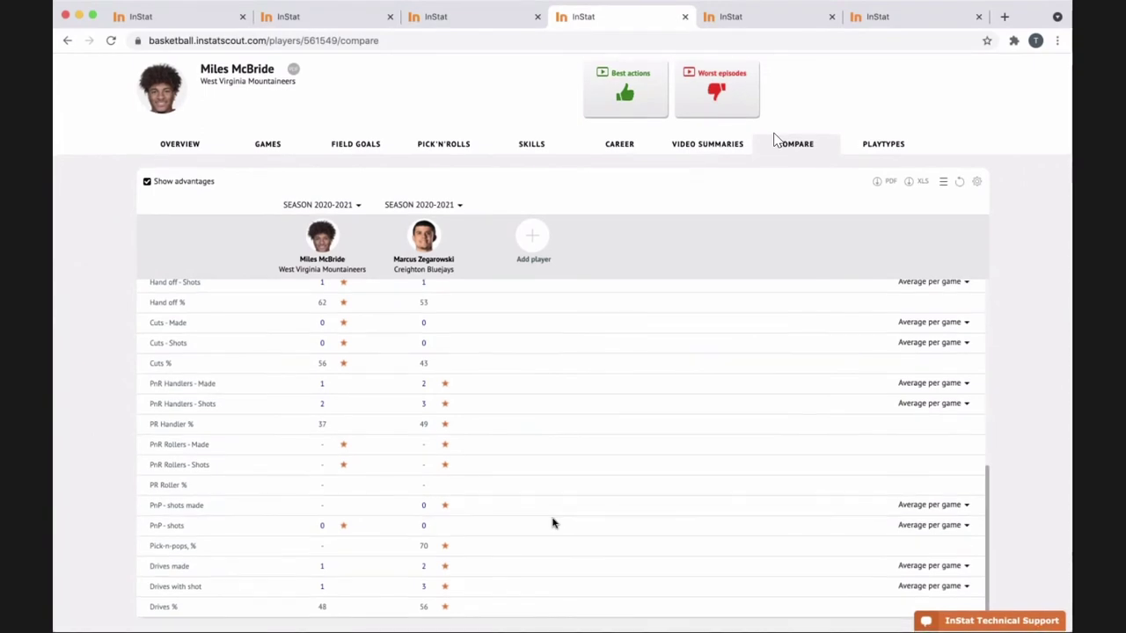
scroll(428, 410, up, 1)
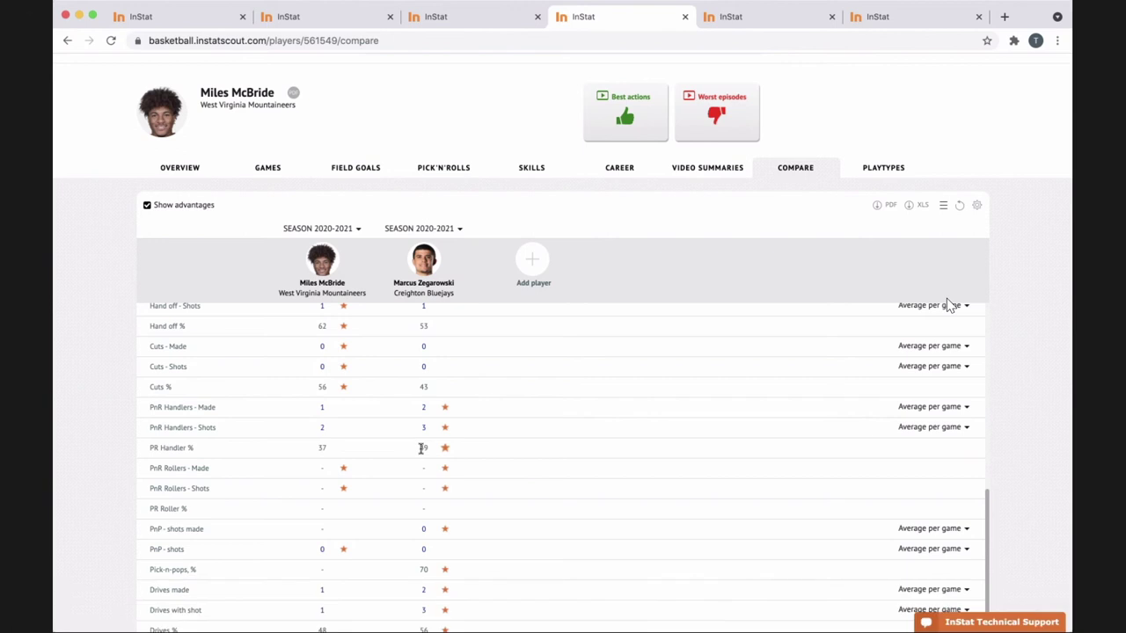
scroll(949, 304, up, 5)
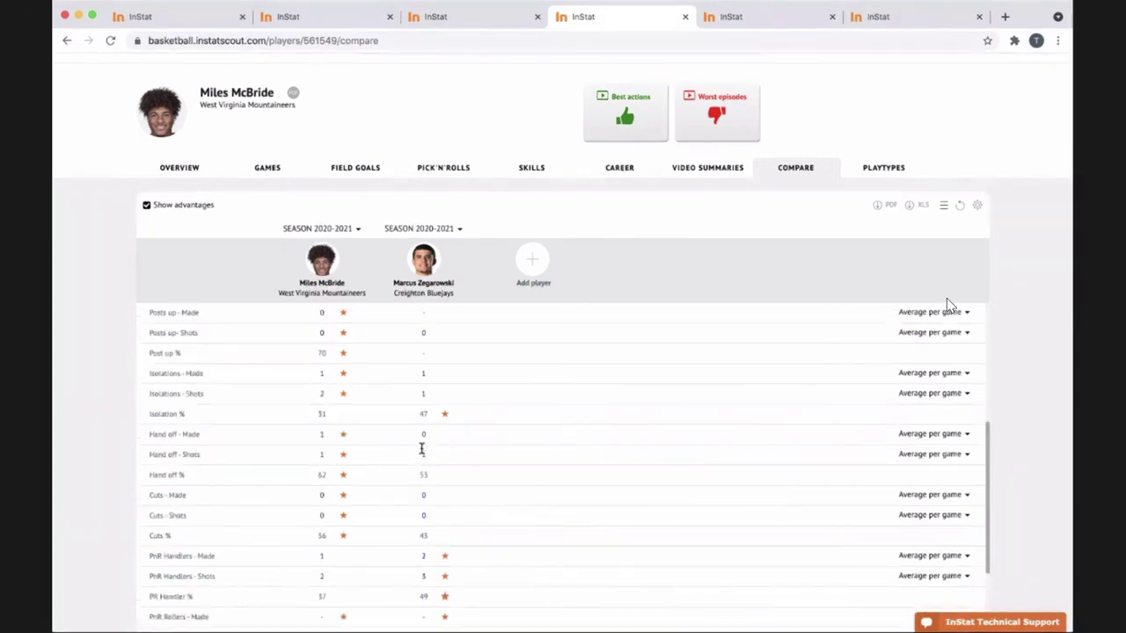
scroll(948, 305, down, 5)
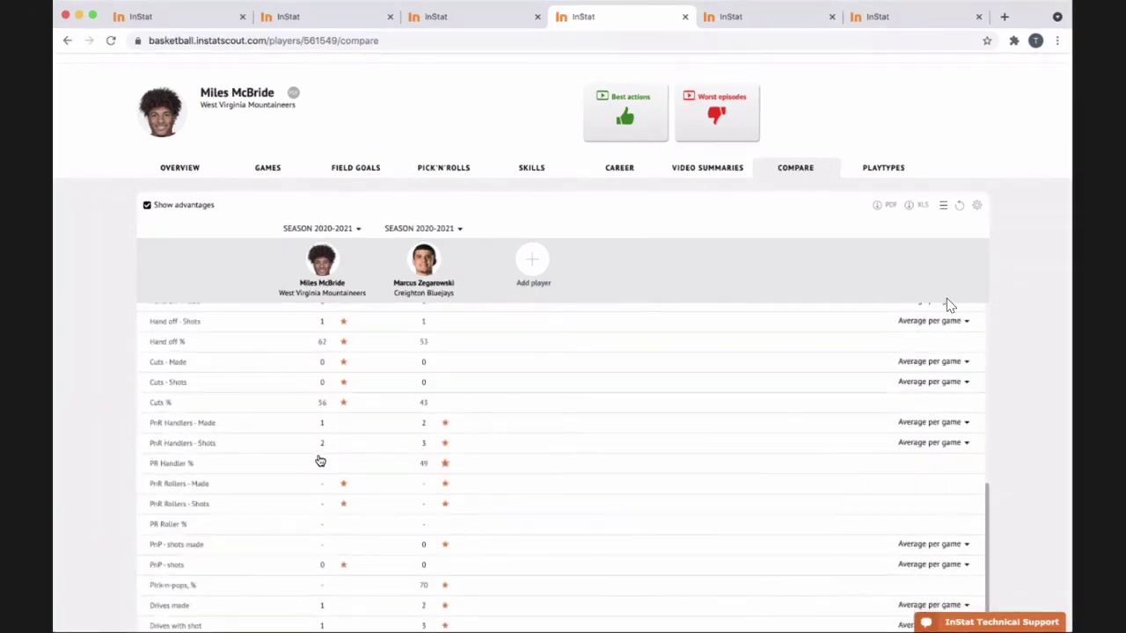
scroll(949, 305, up, 7)
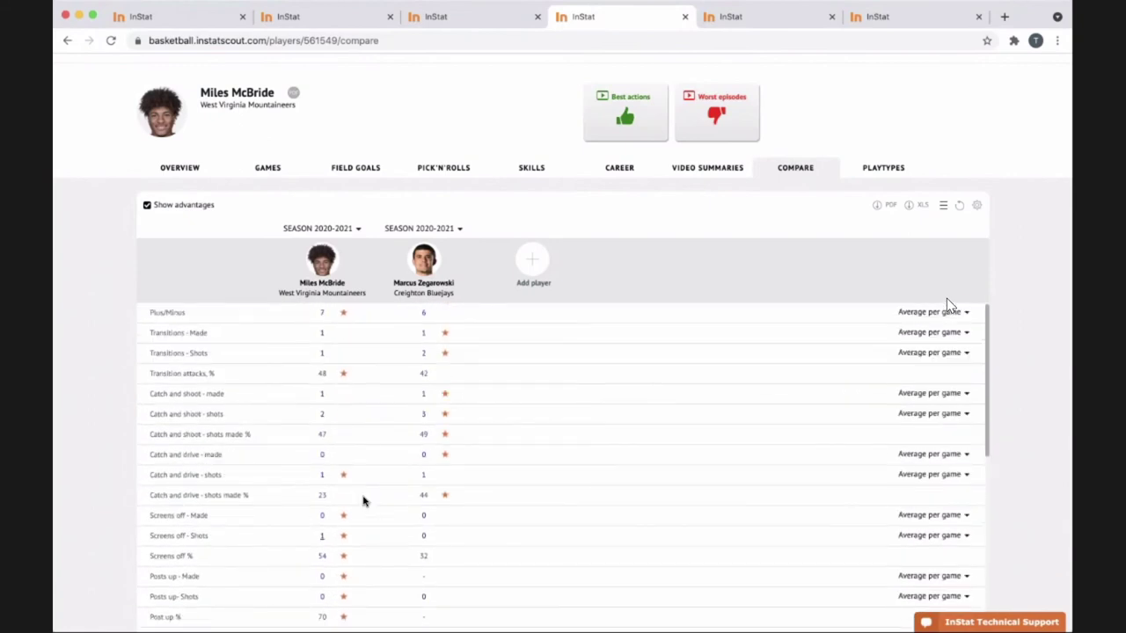
scroll(369, 487, down, 3)
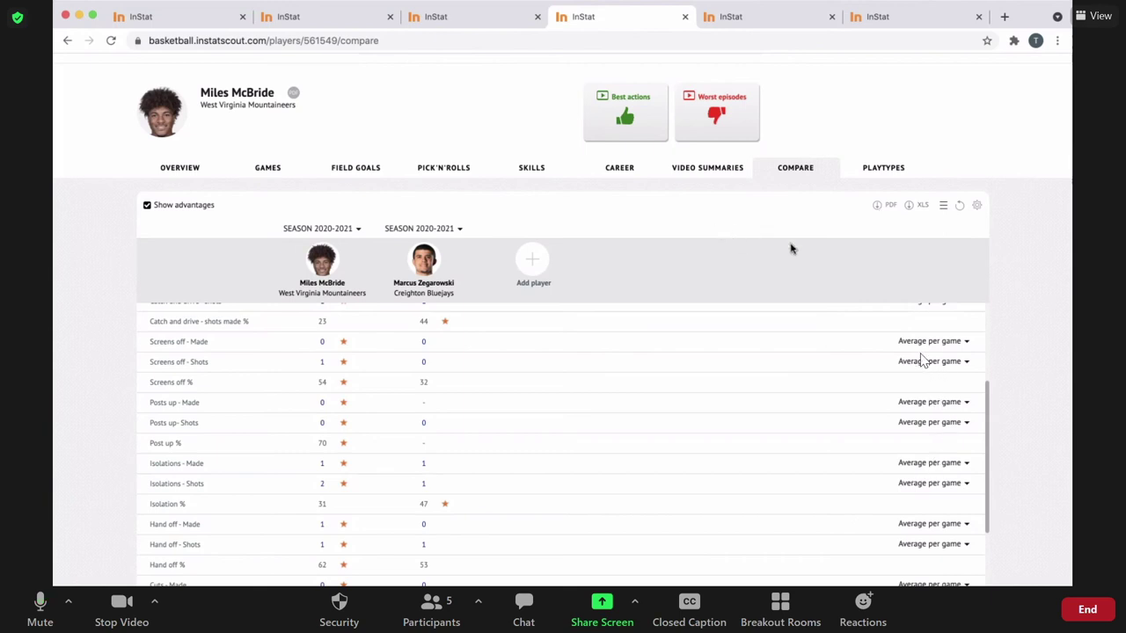
Step: Set the PnR Handlers - Shots and PnR Handlers - Made parameters to Average per 40 minutes
scroll(937, 352, down, 5)
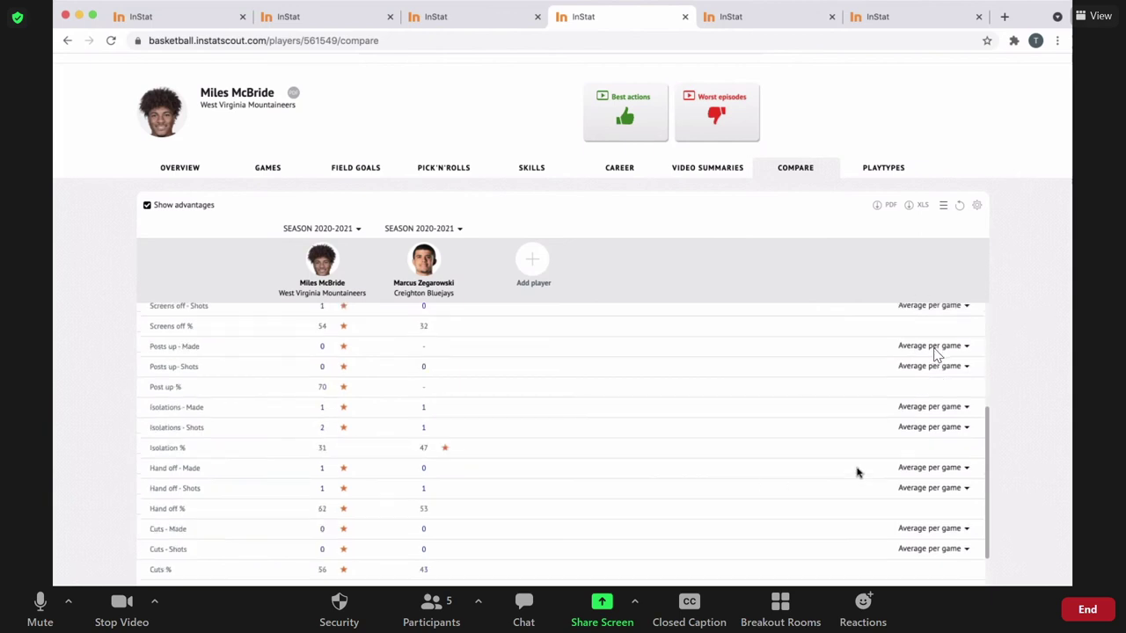
click(932, 427)
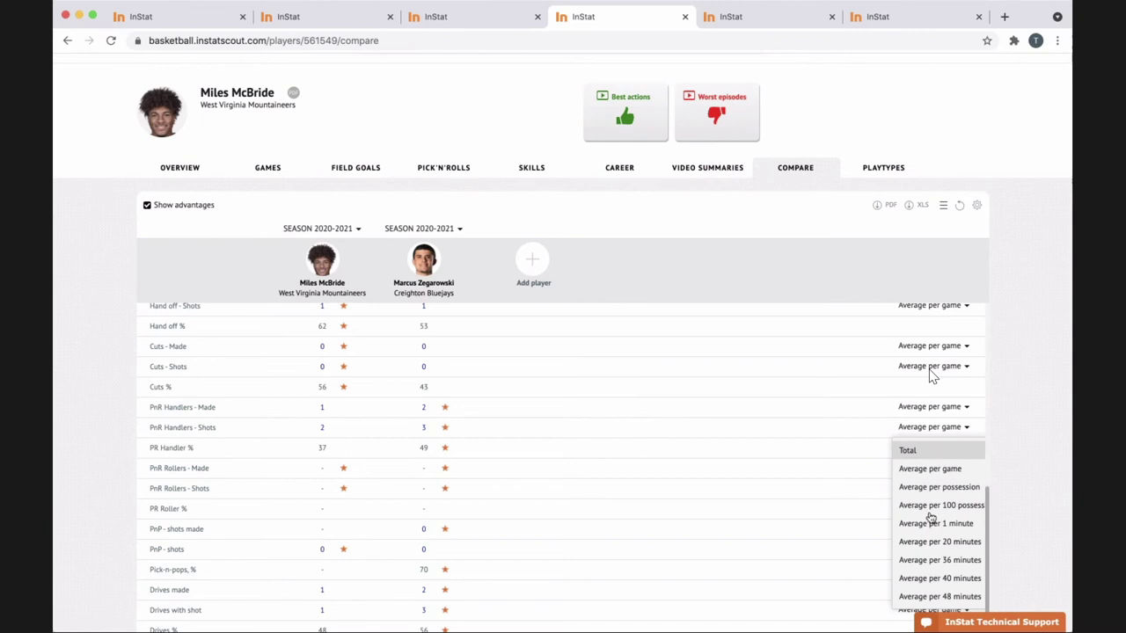
scroll(933, 510, down, 1)
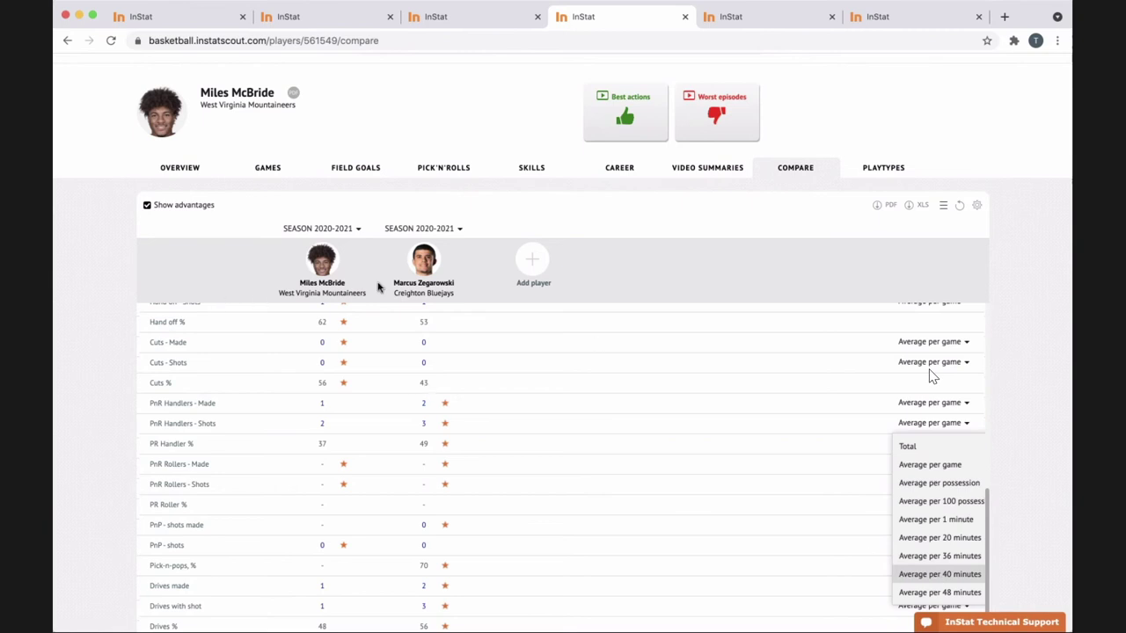
click(956, 578)
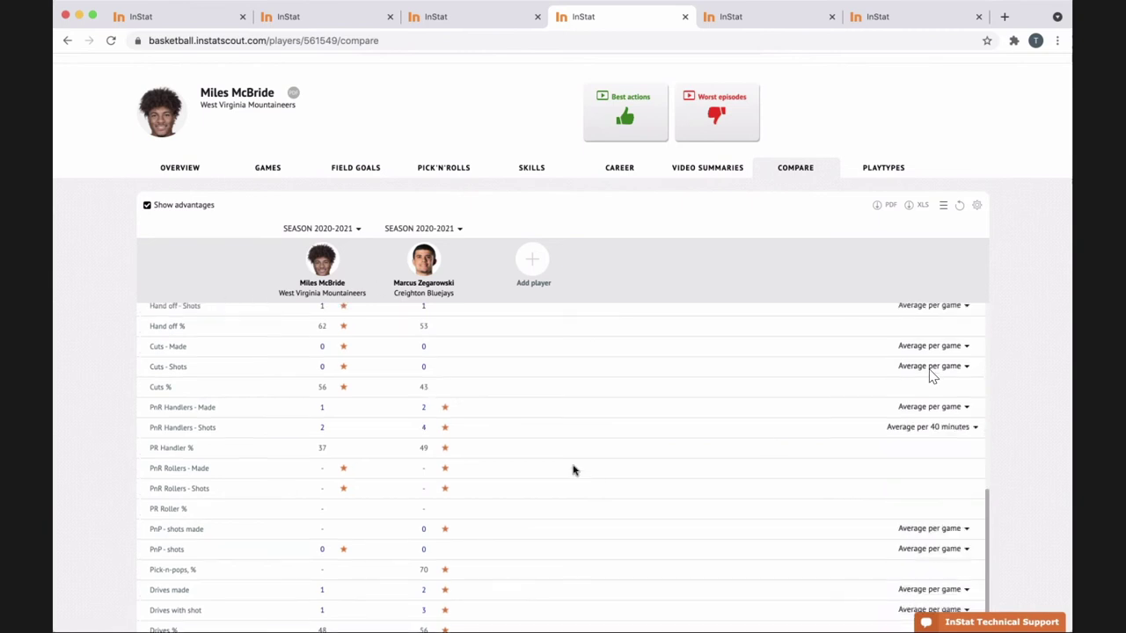
click(954, 407)
click(940, 556)
Step: Set the PnR Handlers - Made and PnR Handlers - Shots parameters to Total
click(963, 408)
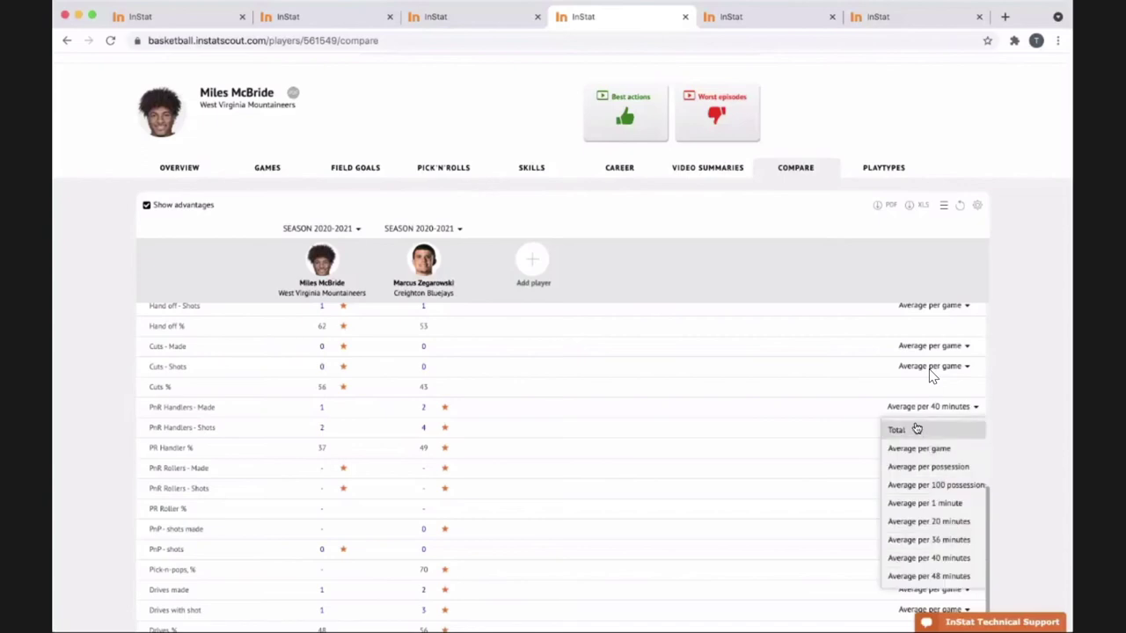
click(917, 429)
click(942, 429)
click(925, 450)
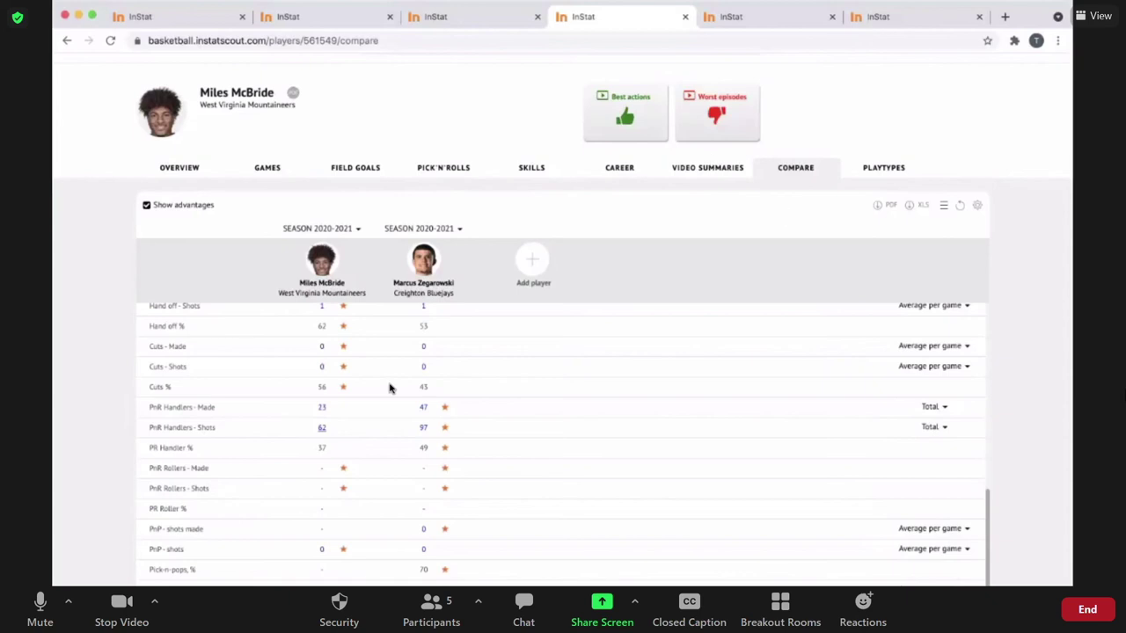
Step: Review the whole comparison of the two players, from Plus/Minus and transitions through catch and drives to pick'n'roll totals and drives
scroll(390, 388, up, 4)
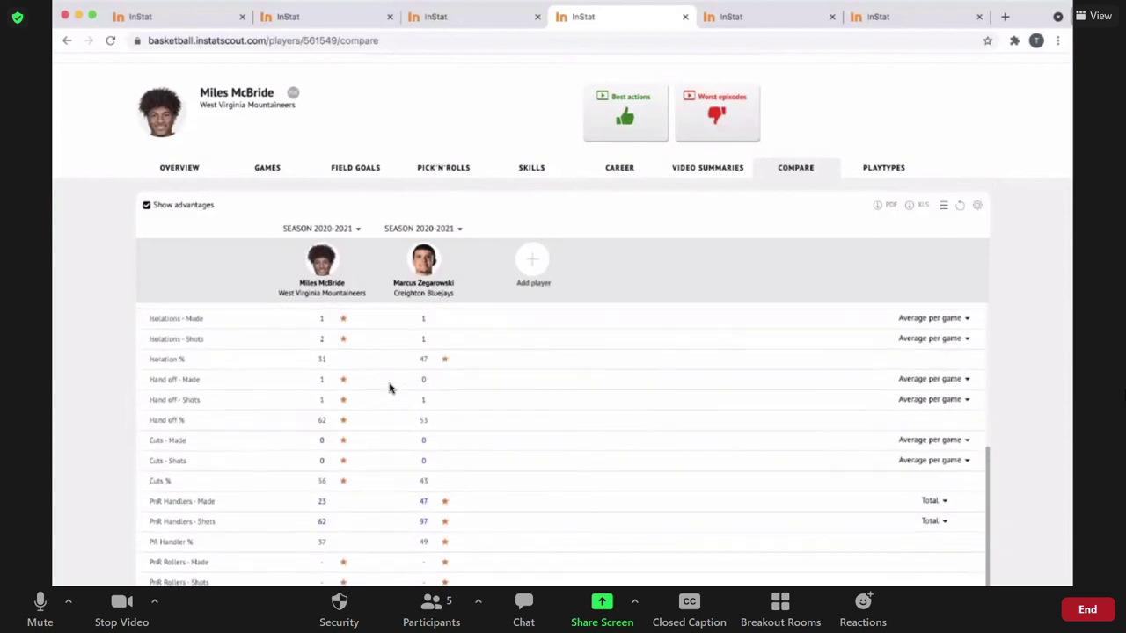
scroll(390, 388, down, 4)
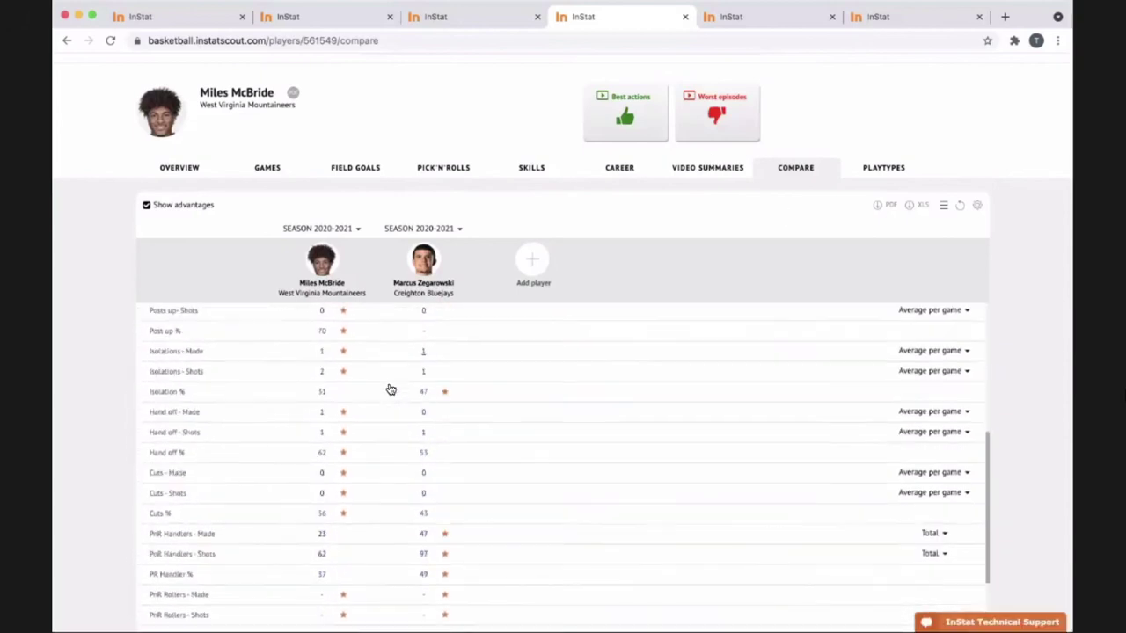
scroll(390, 388, down, 1)
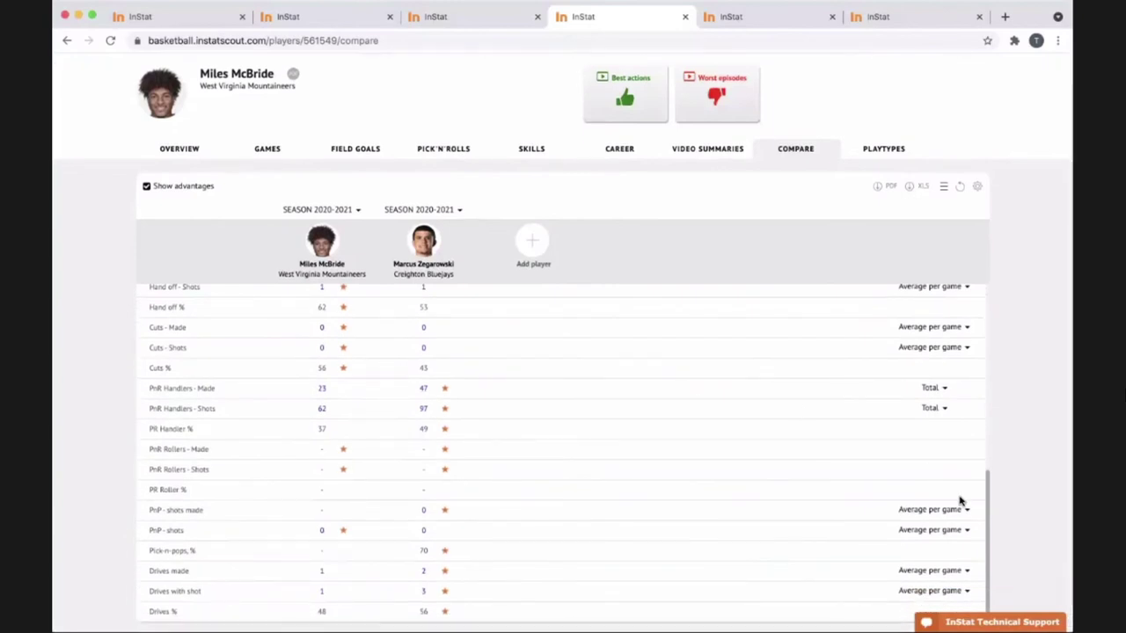
scroll(1020, 549, down, 1)
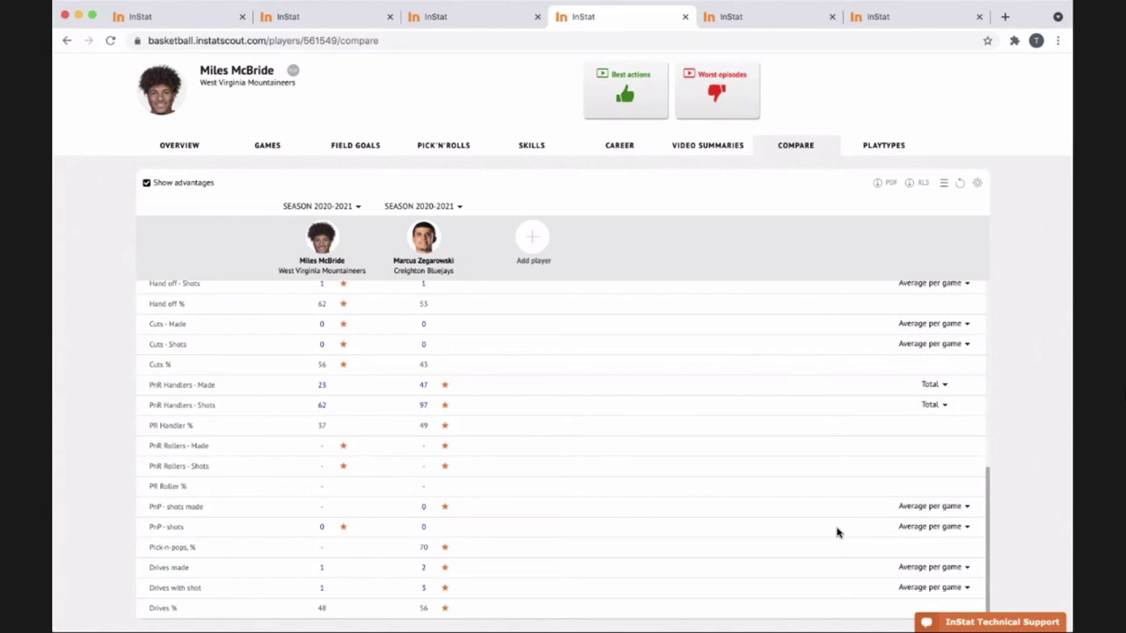
scroll(837, 532, up, 10)
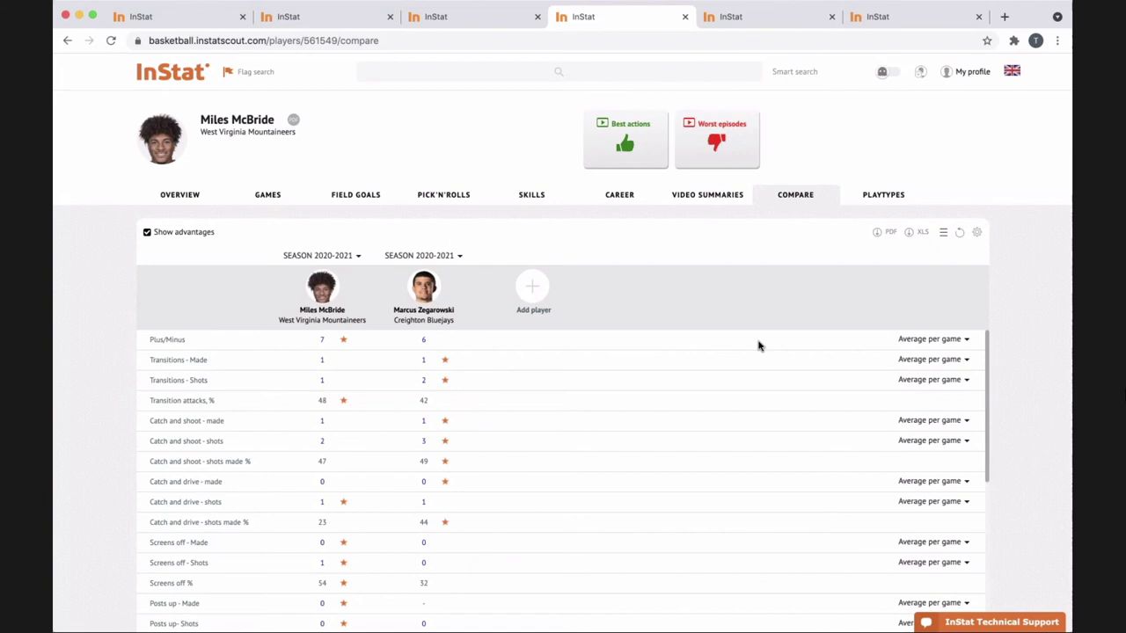
mouse_move(1015, 448)
scroll(248, 503, down, 3)
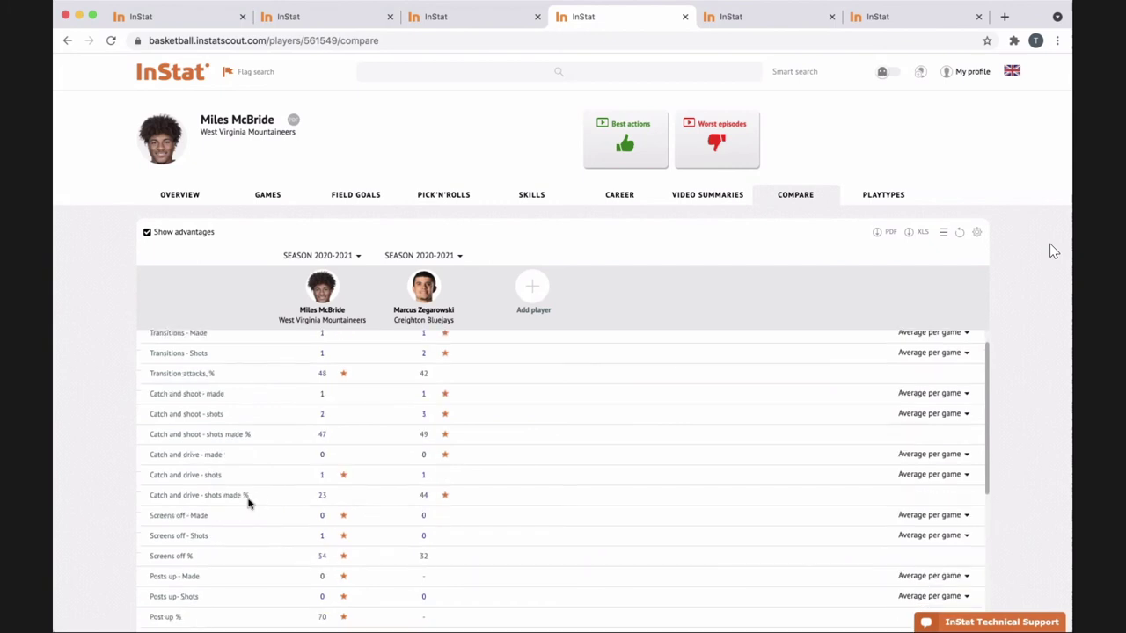
scroll(255, 380, up, 2)
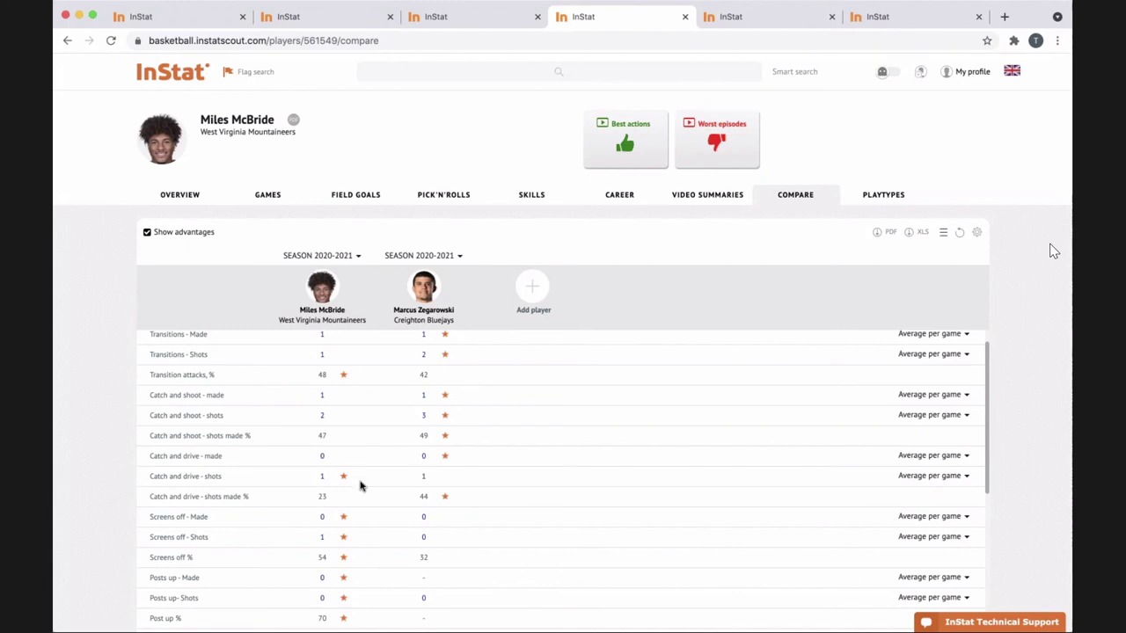
scroll(308, 478, down, 1)
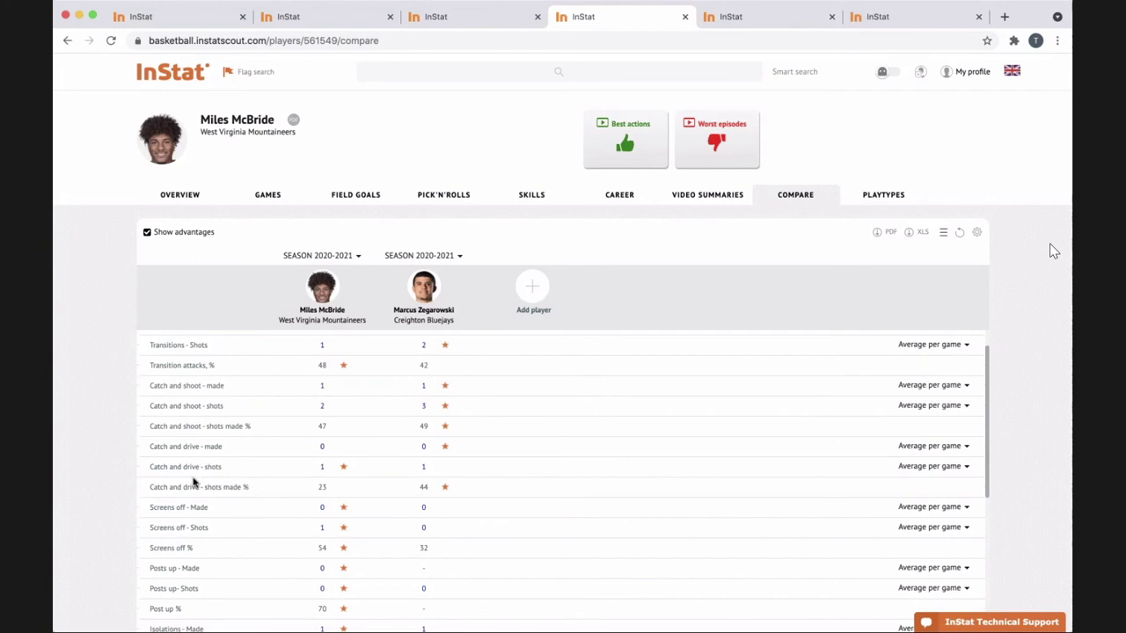
scroll(308, 480, down, 10)
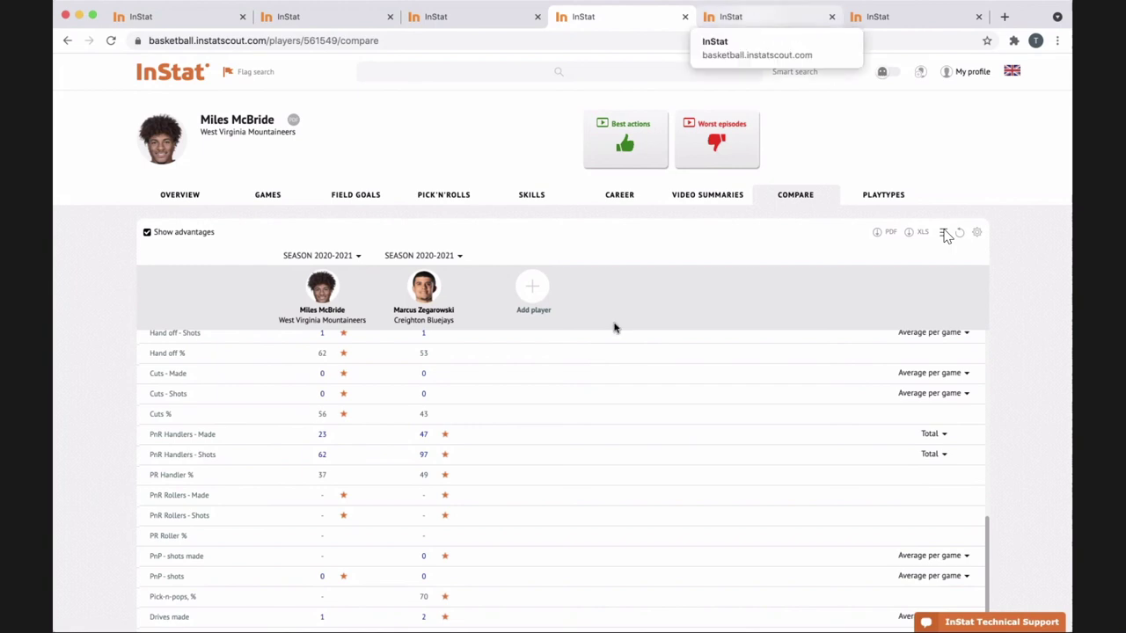
Step: Switch from the player comparison to the custom tags page and open the saved playlists from the profile
key(ctrl+Tab)
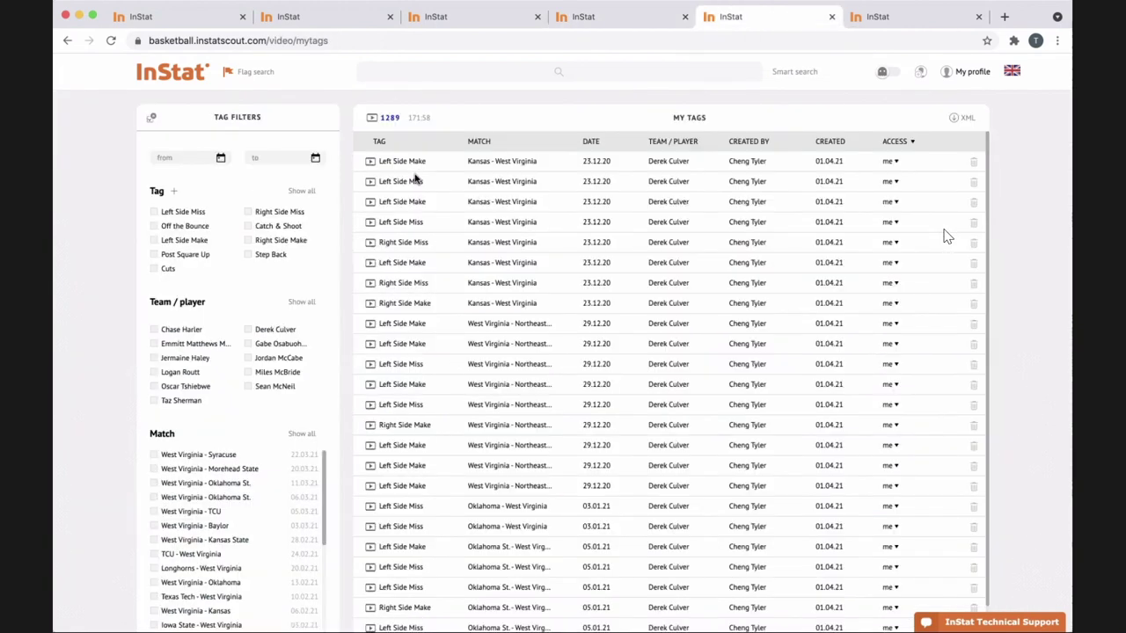
click(964, 72)
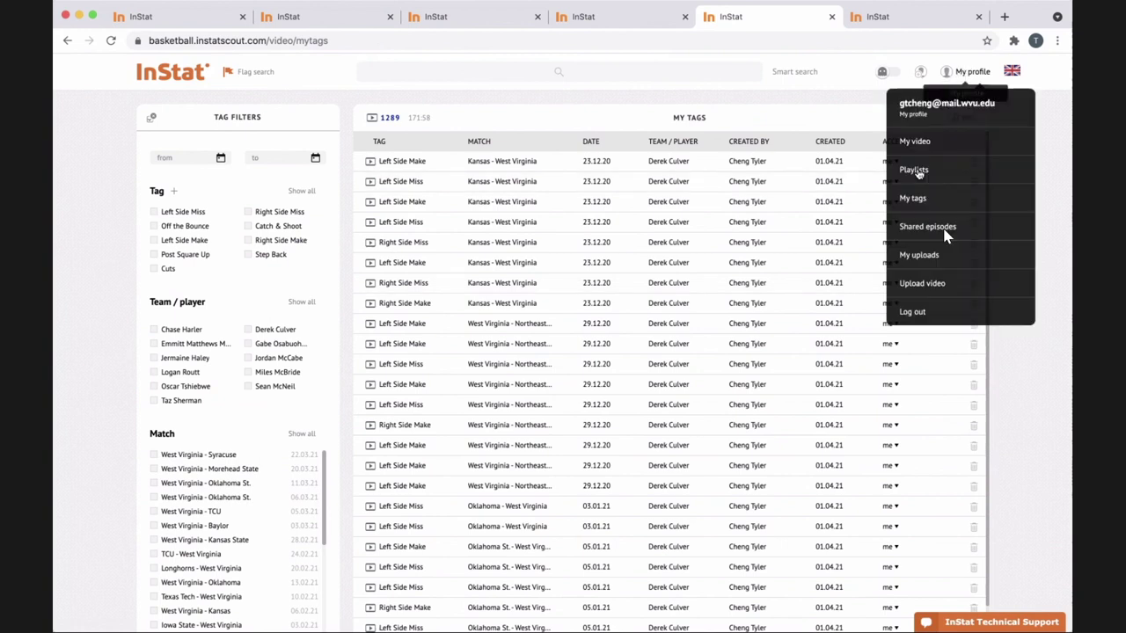
click(918, 171)
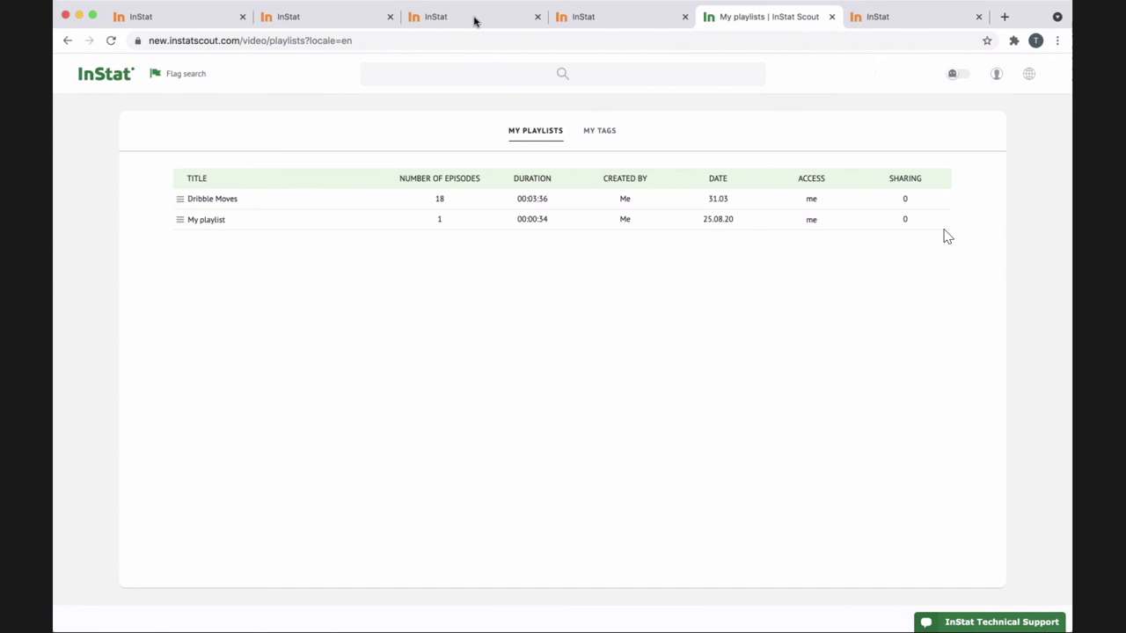
Step: Return to the West Virginia Mountaineers team page and display the opponents' field goals by zone
click(607, 17)
key(ctrl+shift+Tab)
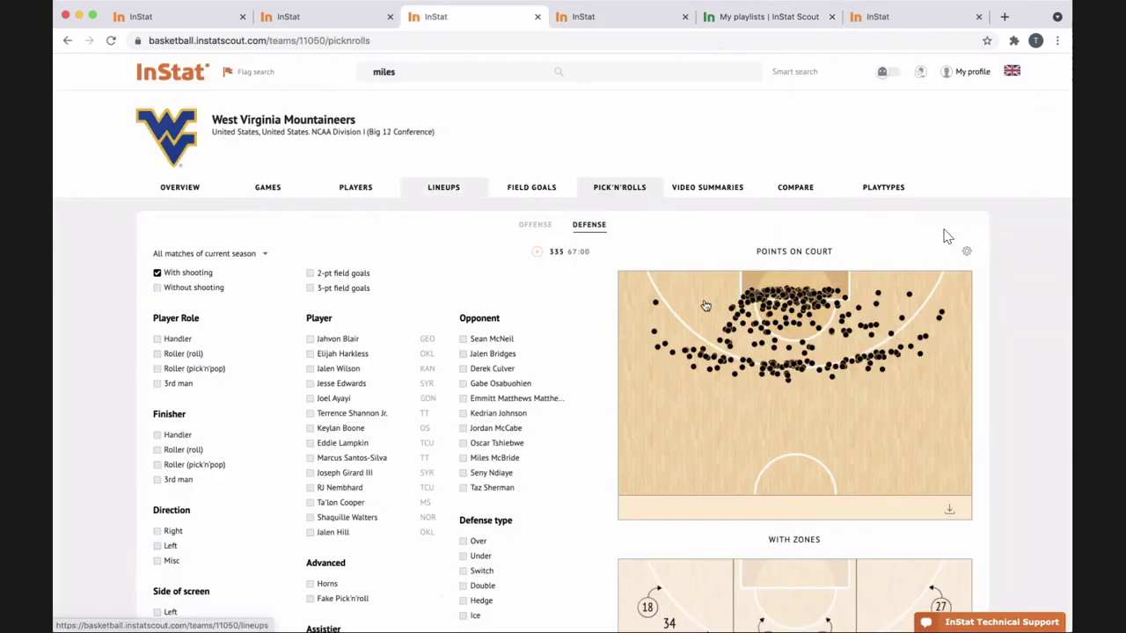
click(531, 188)
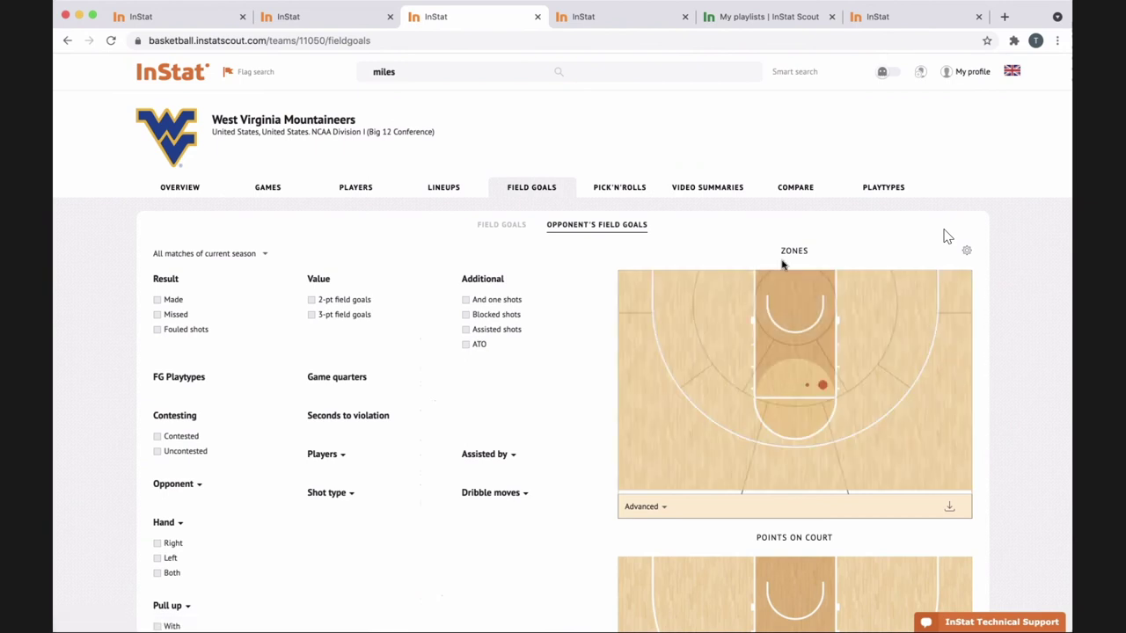
scroll(782, 264, down, 2)
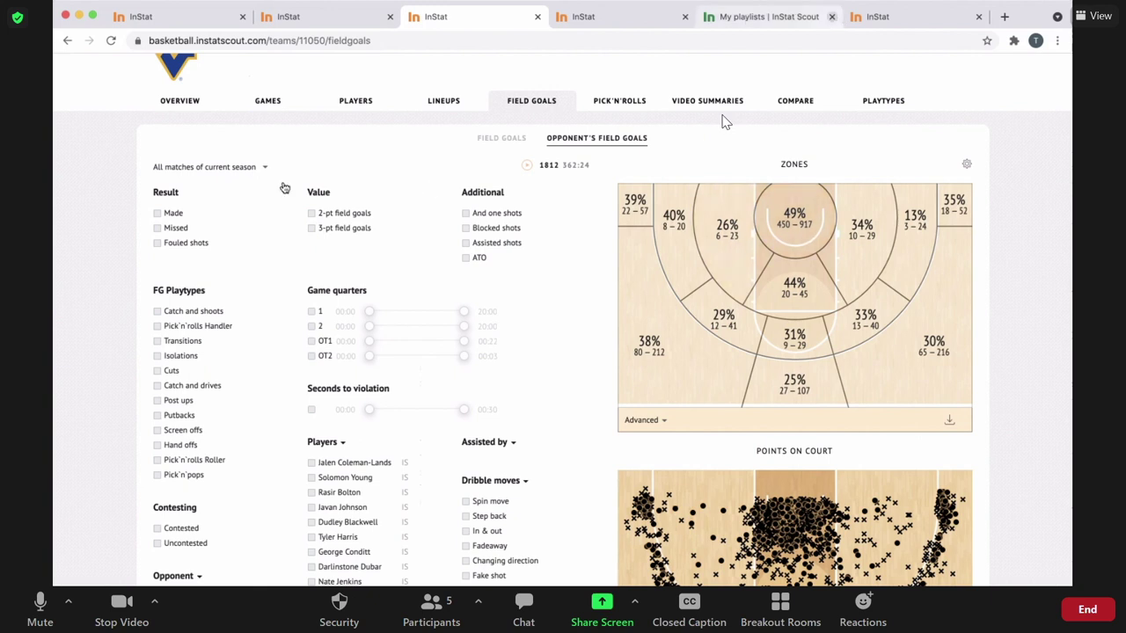
Step: Look at the saved playlists again, and play the opponents' shot clips from the zone under the basket
click(762, 15)
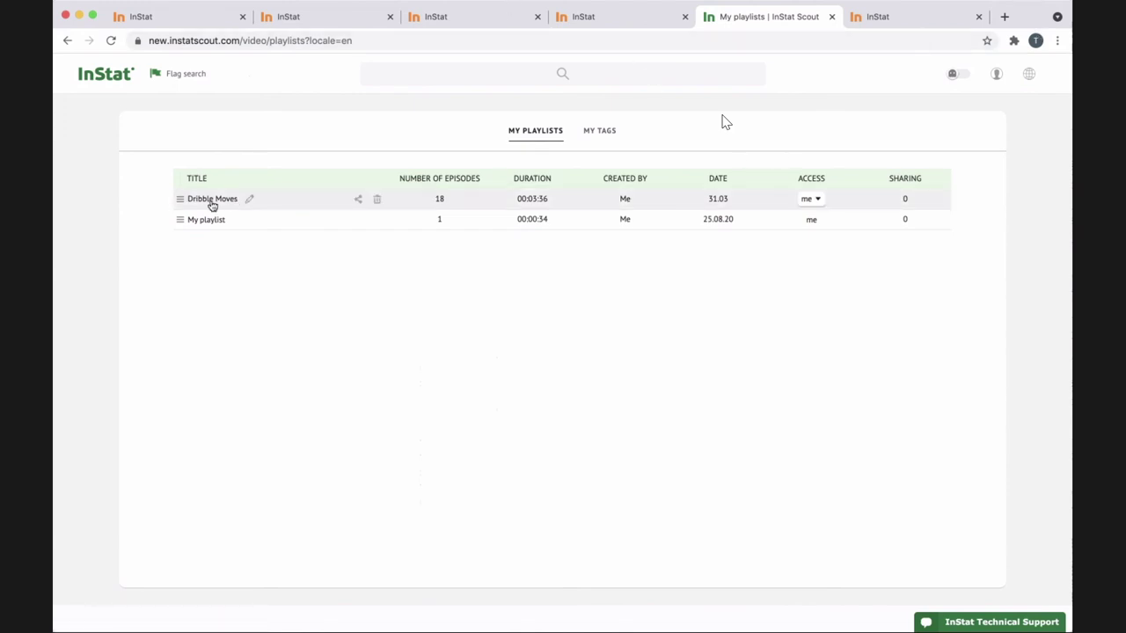
click(679, 22)
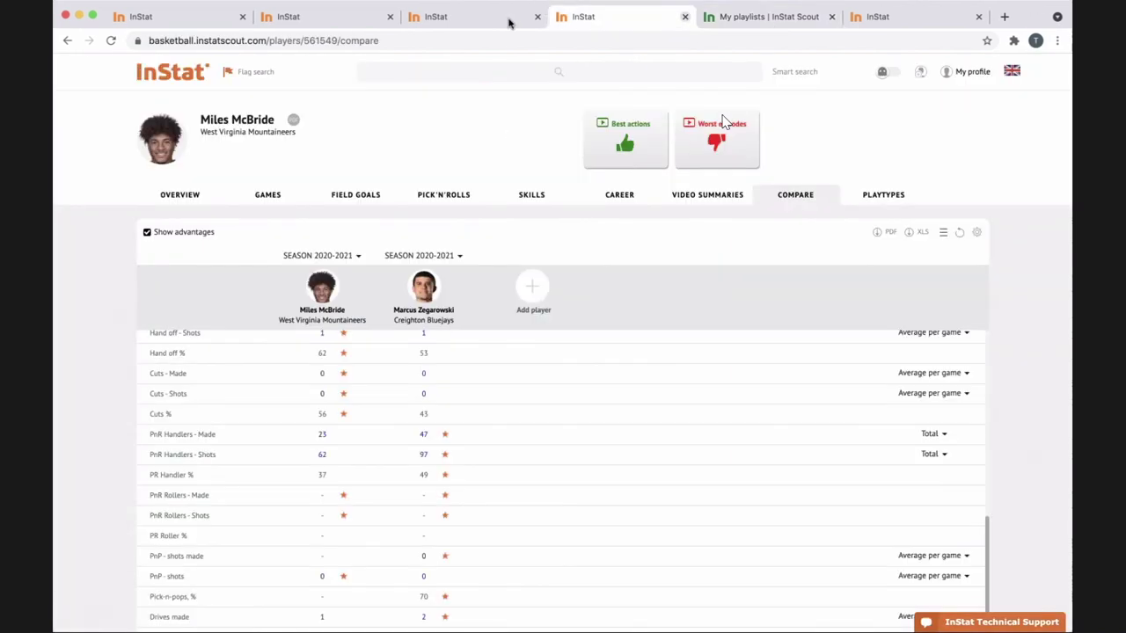
key(ctrl+shift+Tab)
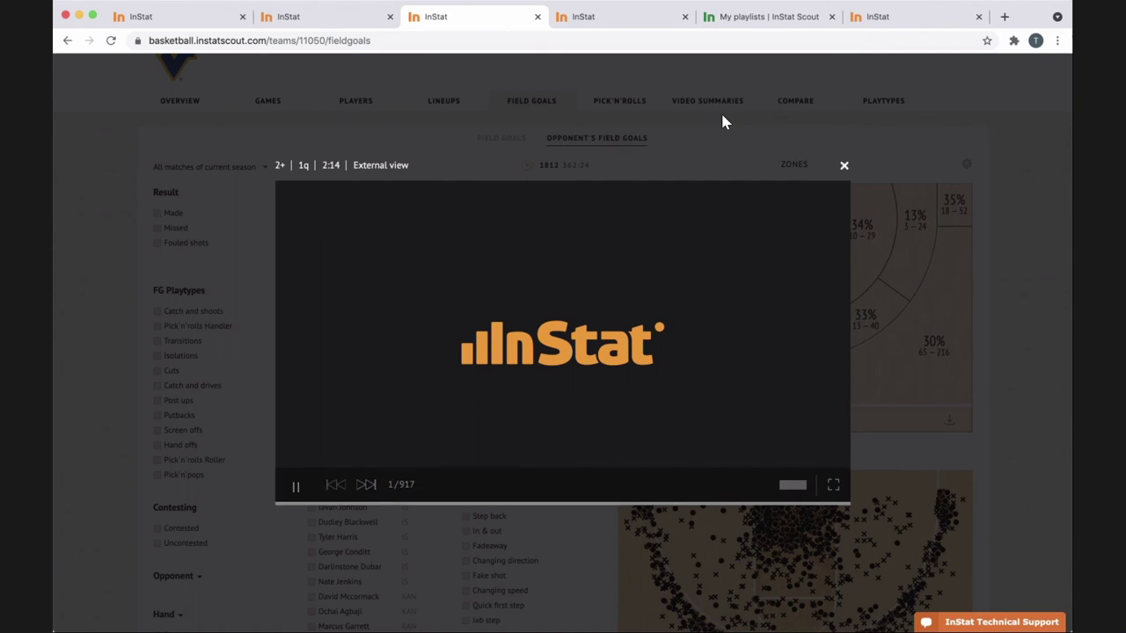
Step: Go back to the playlists and check the access setting of the Dribble Moves playlist
click(752, 16)
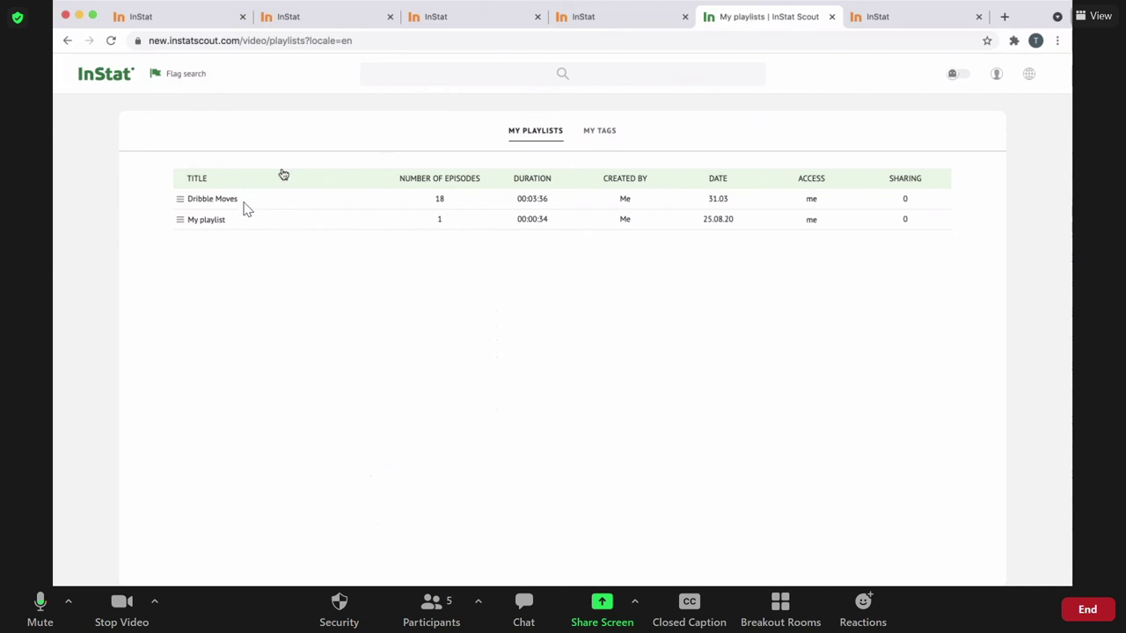
mouse_move(226, 204)
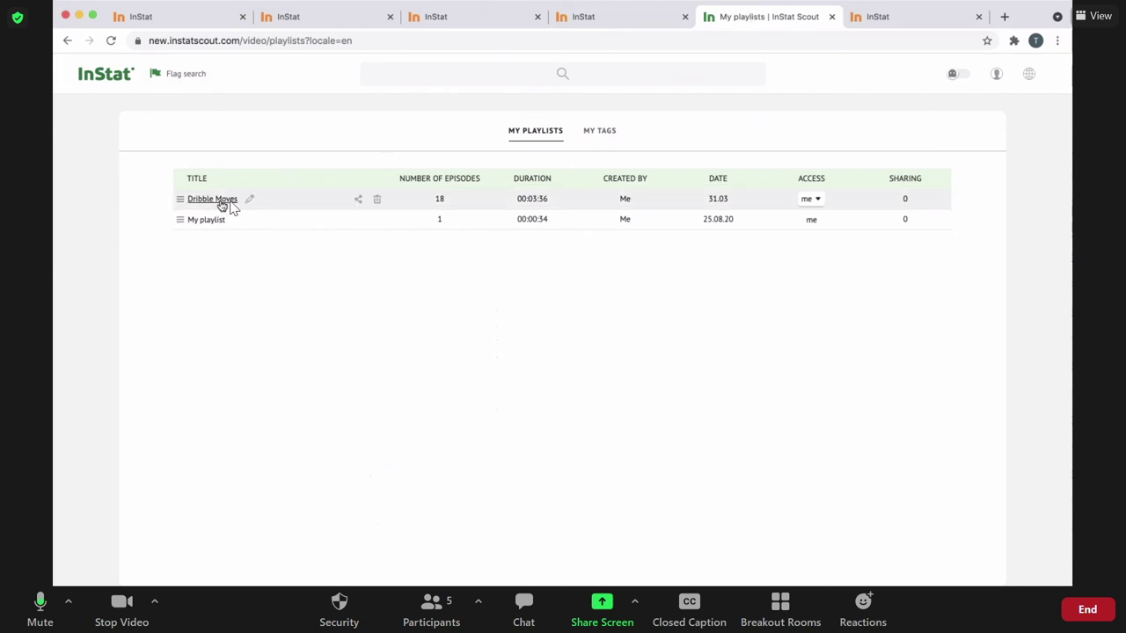
click(821, 200)
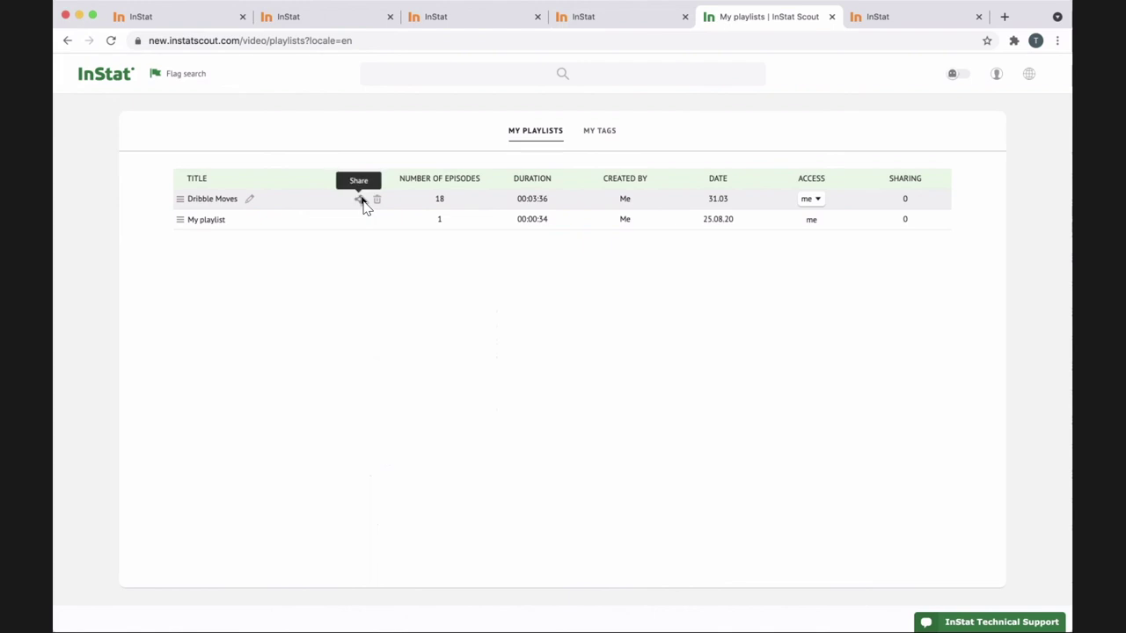
Step: Open the sharing options of the Dribble Moves playlist, turn on e-mail notification, and close them without sending
click(361, 199)
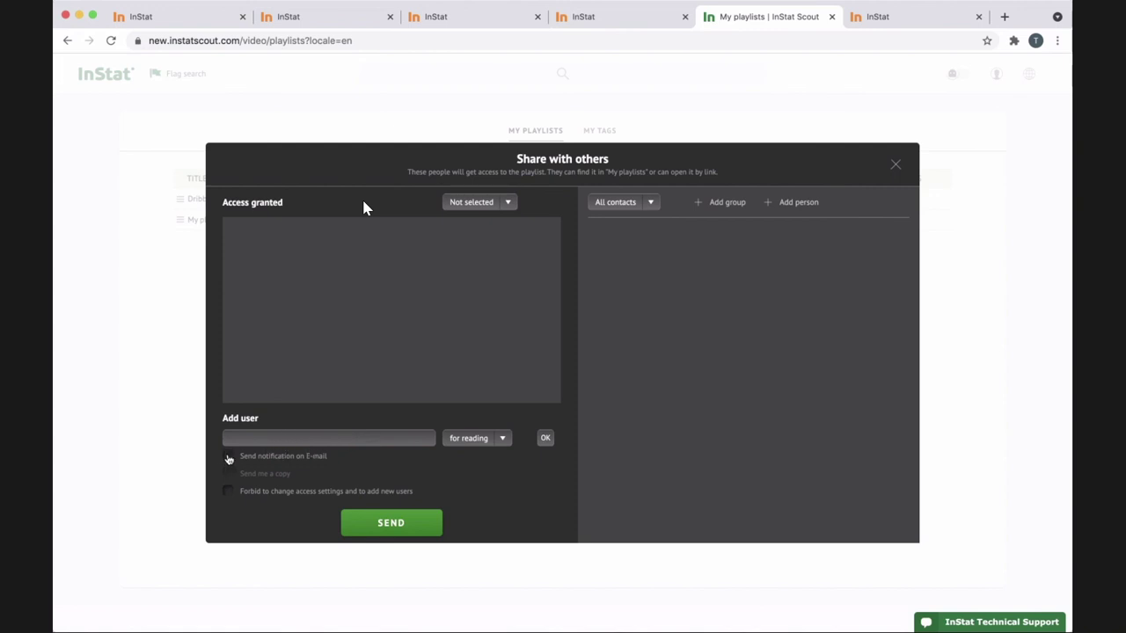
click(313, 435)
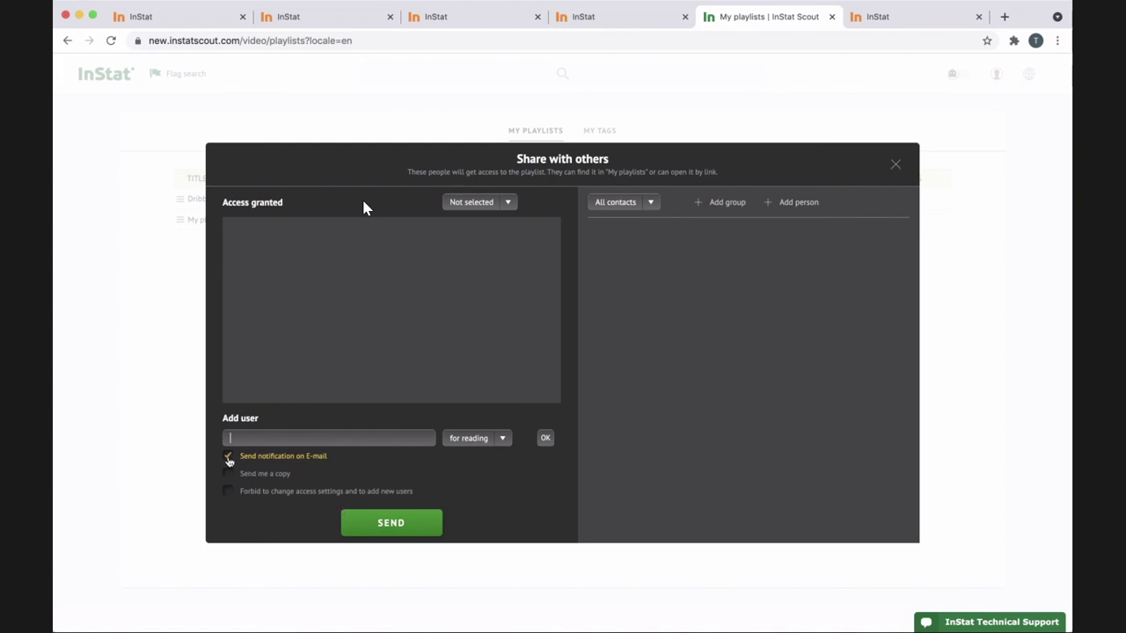
click(897, 167)
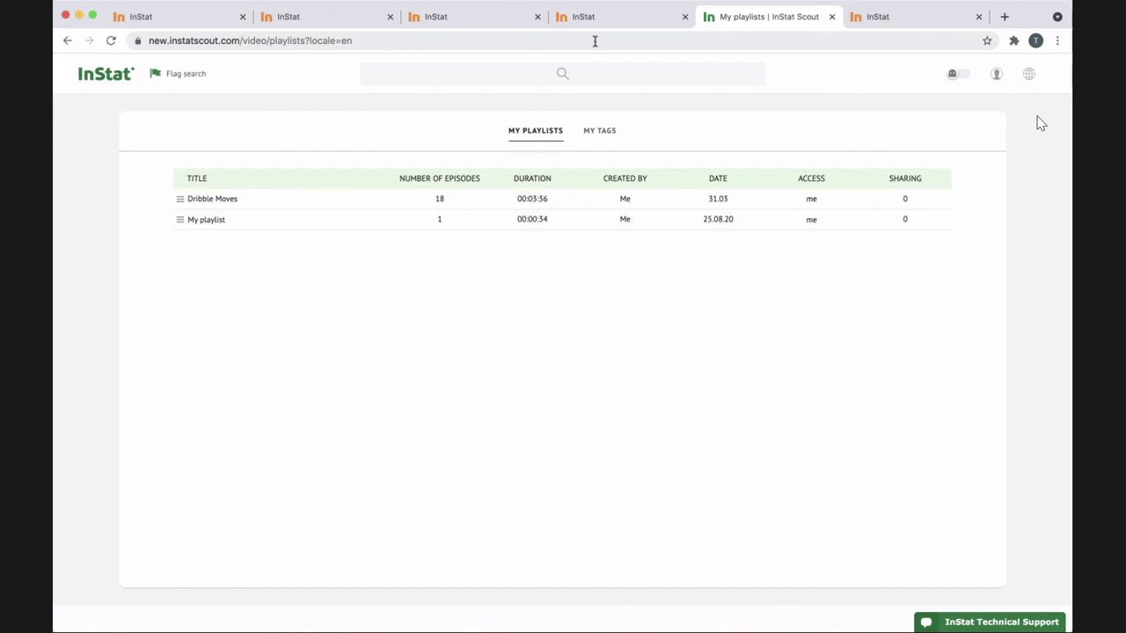
key(super+shift+s)
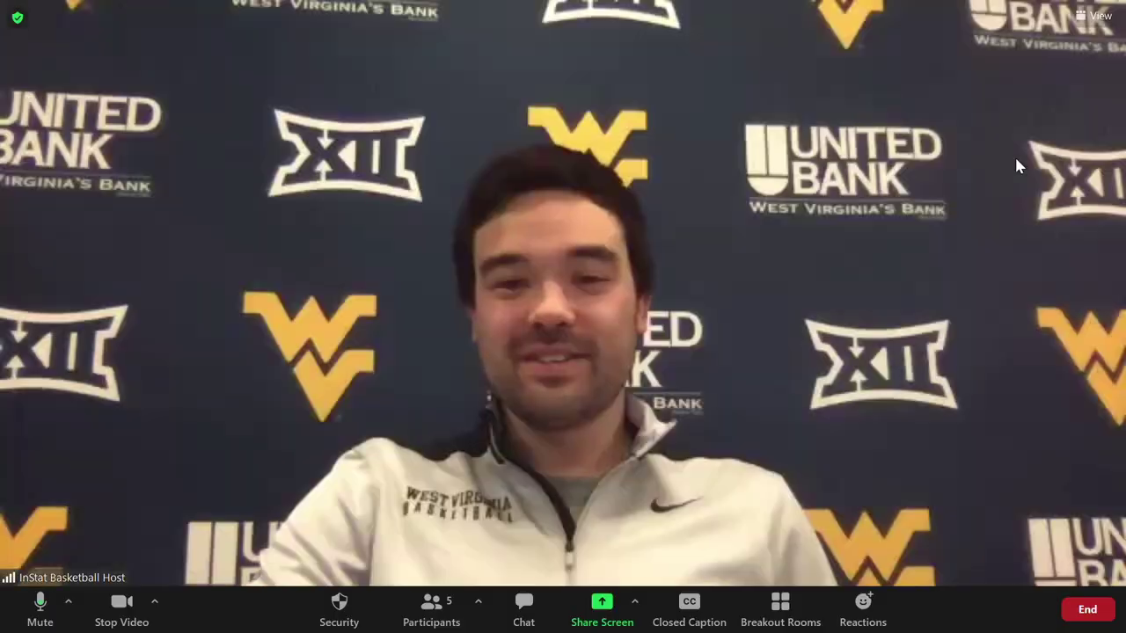